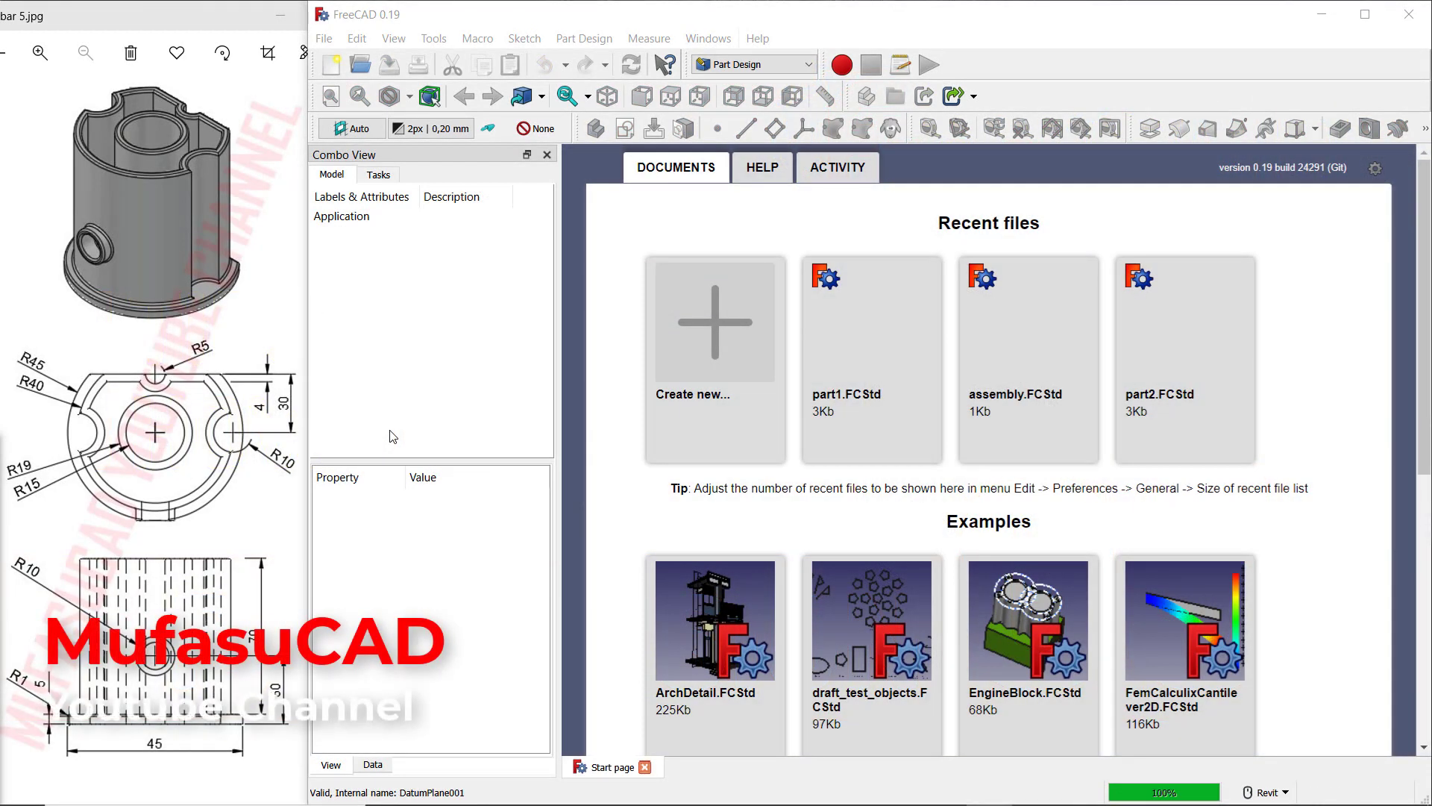
Step: Create a new document, switch to the Part Design workbench and add a body
click(712, 346)
click(761, 65)
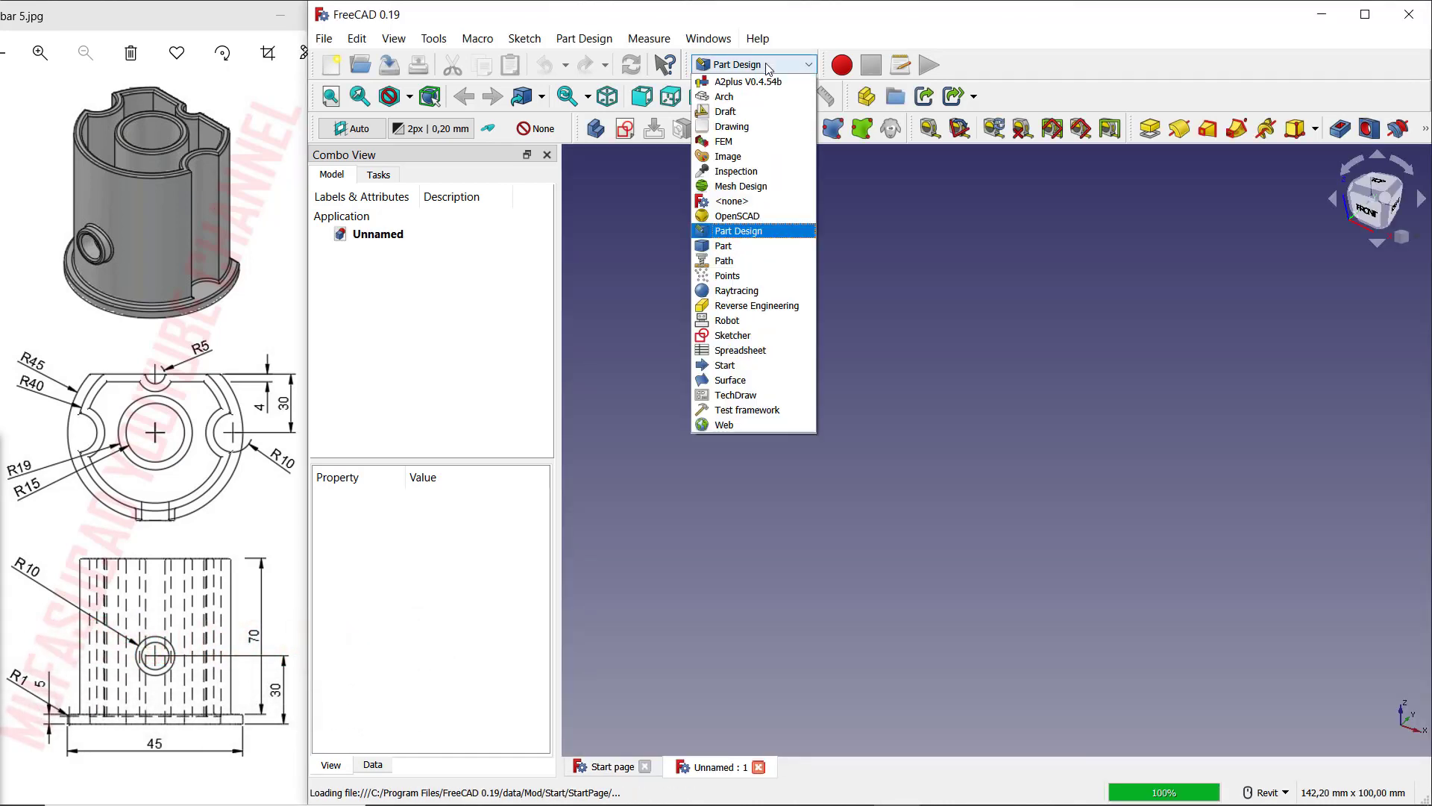
click(755, 231)
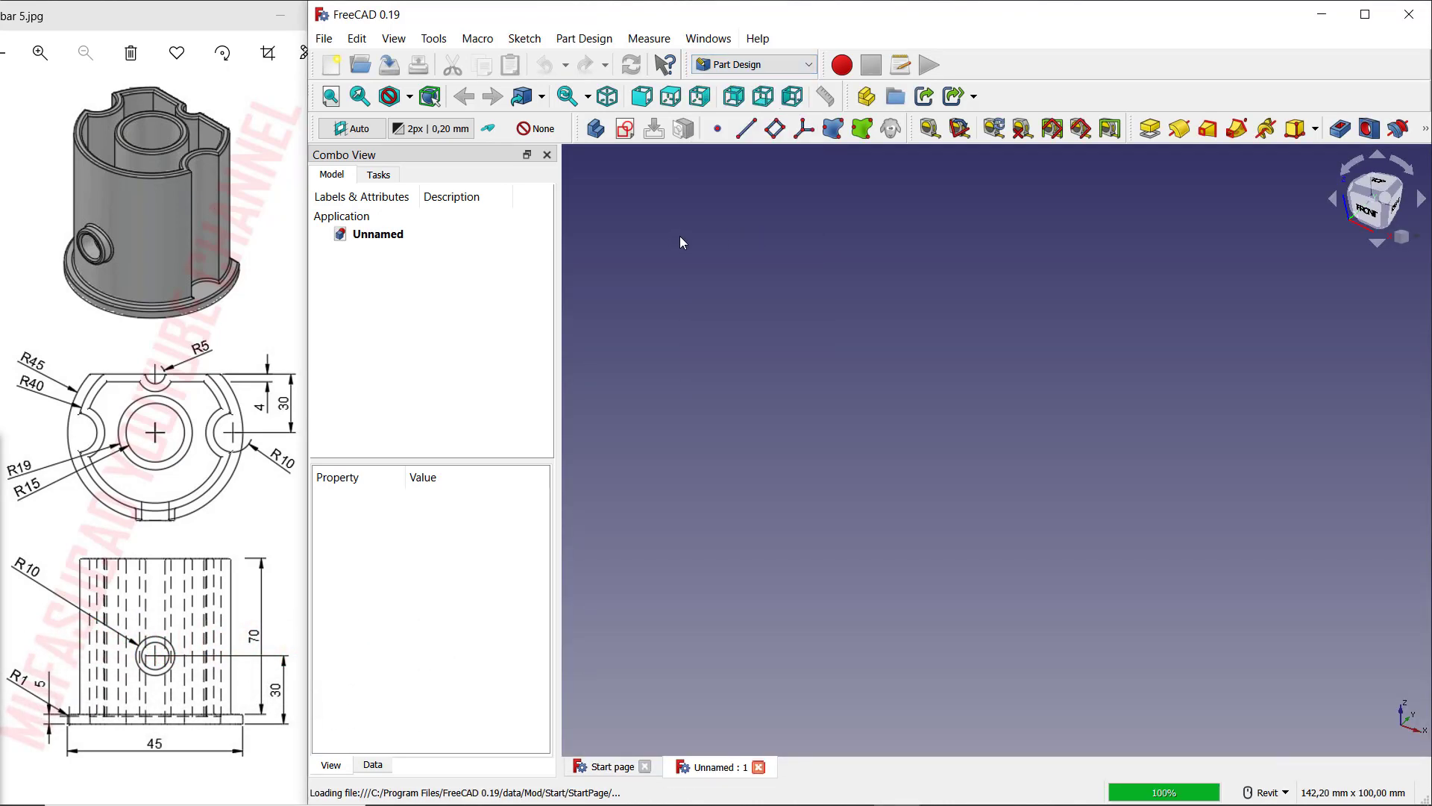
click(394, 177)
click(369, 234)
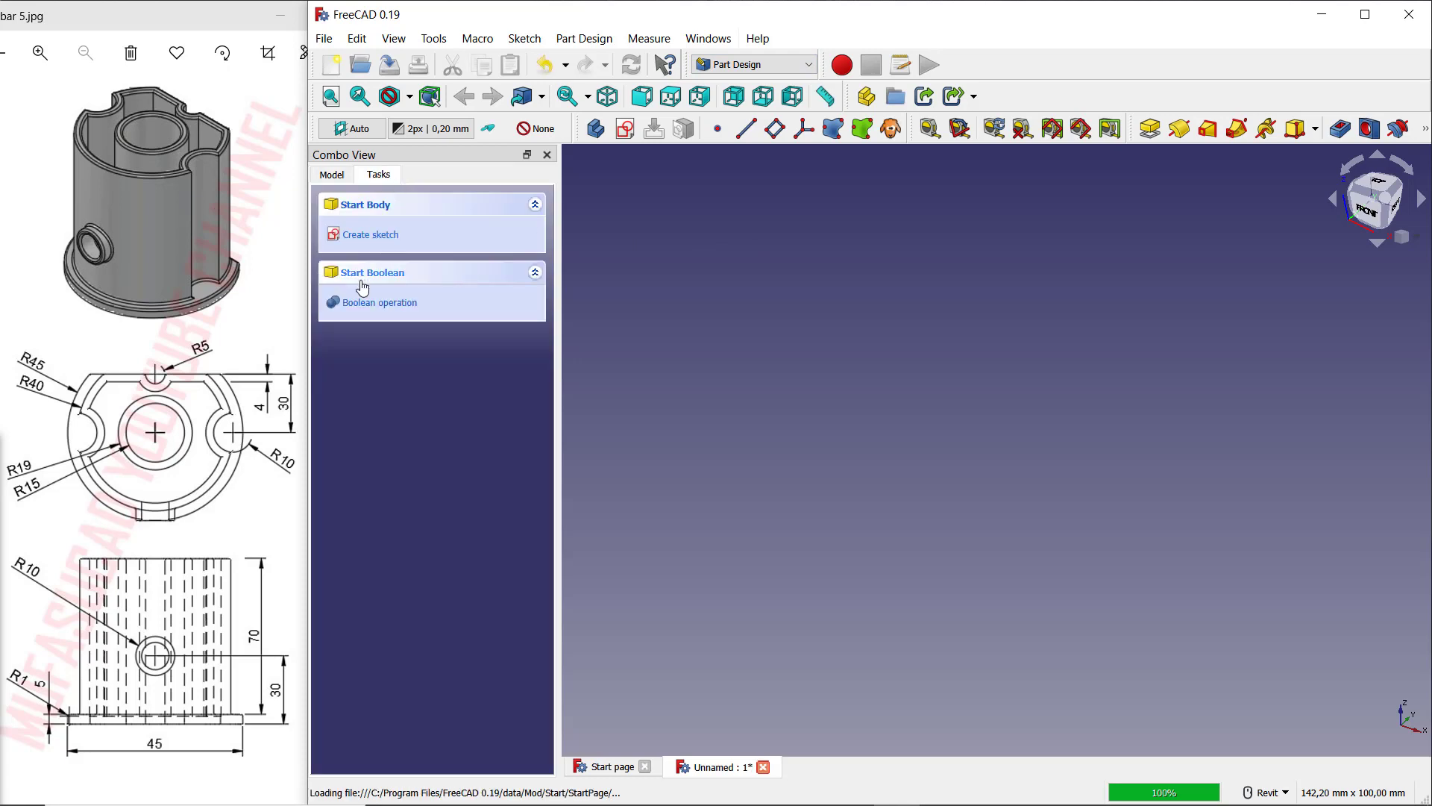
Step: Start a new sketch on the body's XY_Plane
click(370, 235)
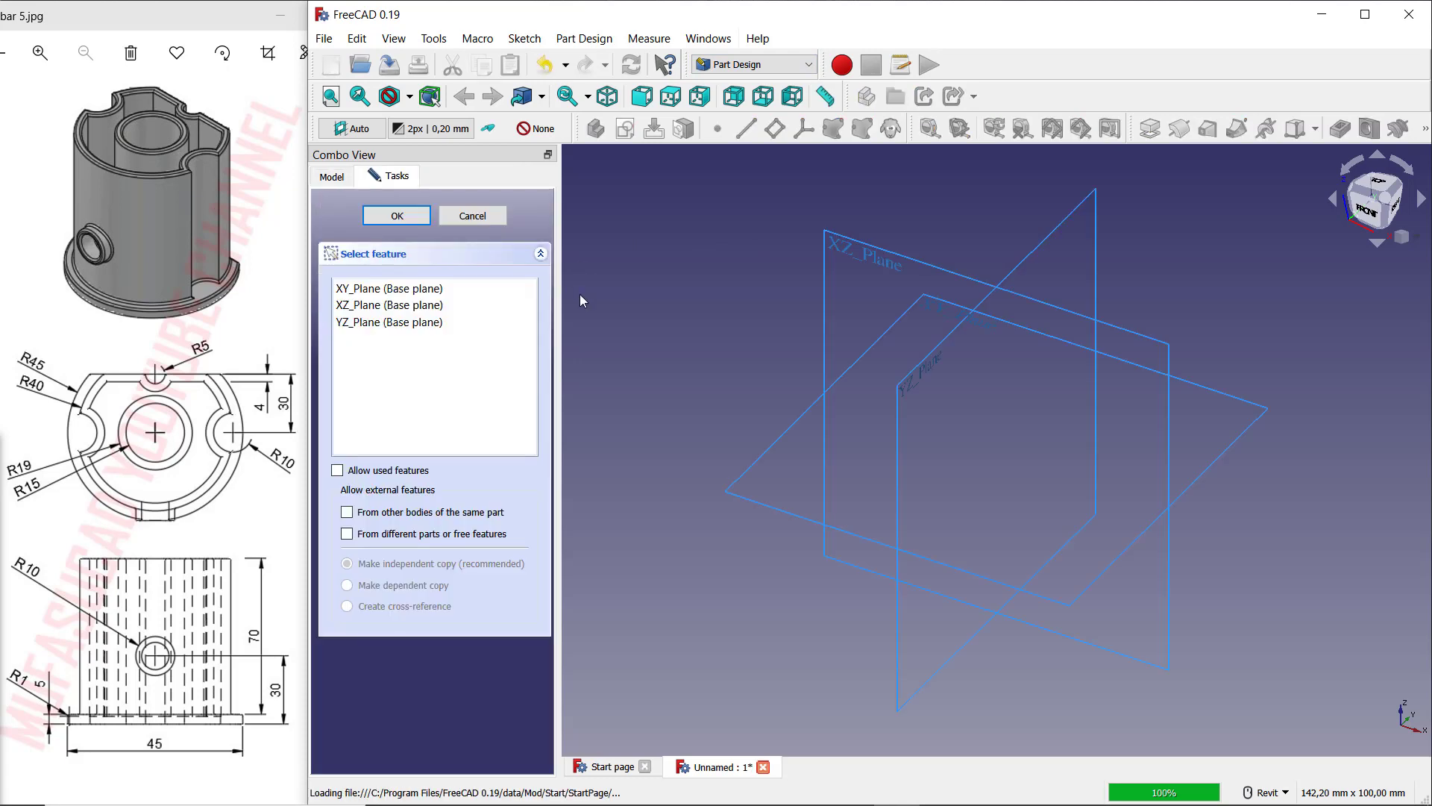
click(388, 288)
click(396, 215)
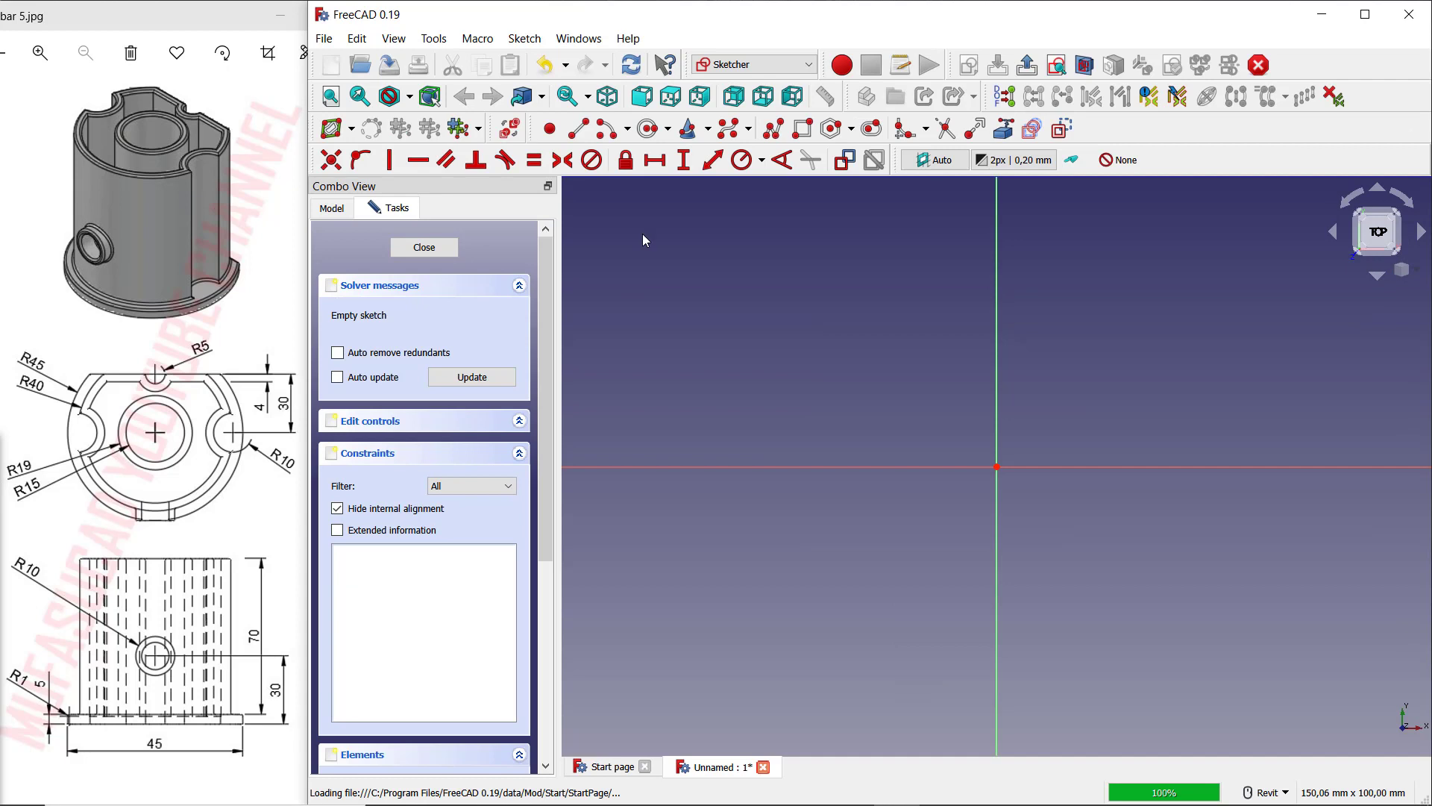
Step: Draw an origin-centred circle cut by a horizontal chord, trimming the top arc and line overhangs
click(996, 466)
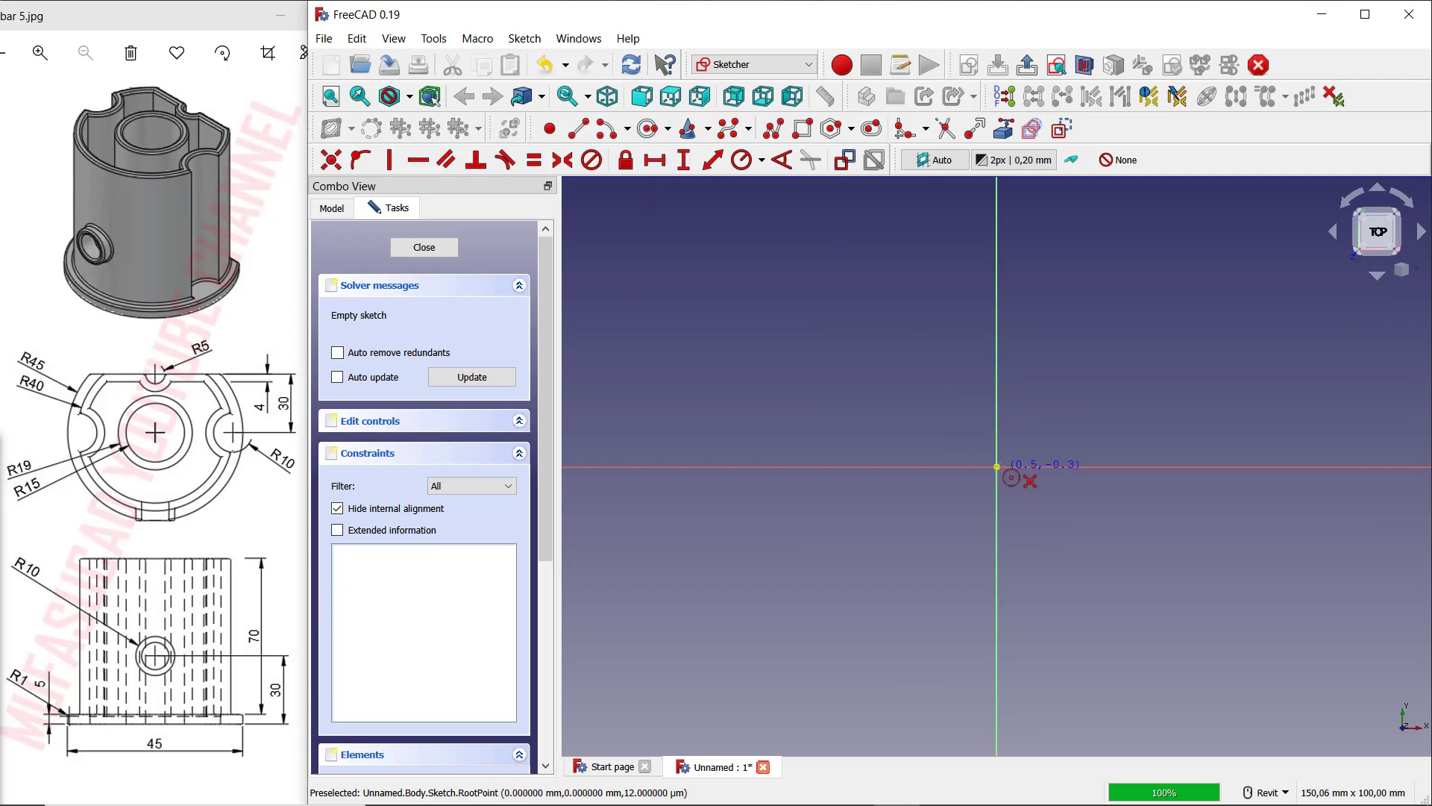
click(990, 318)
click(578, 129)
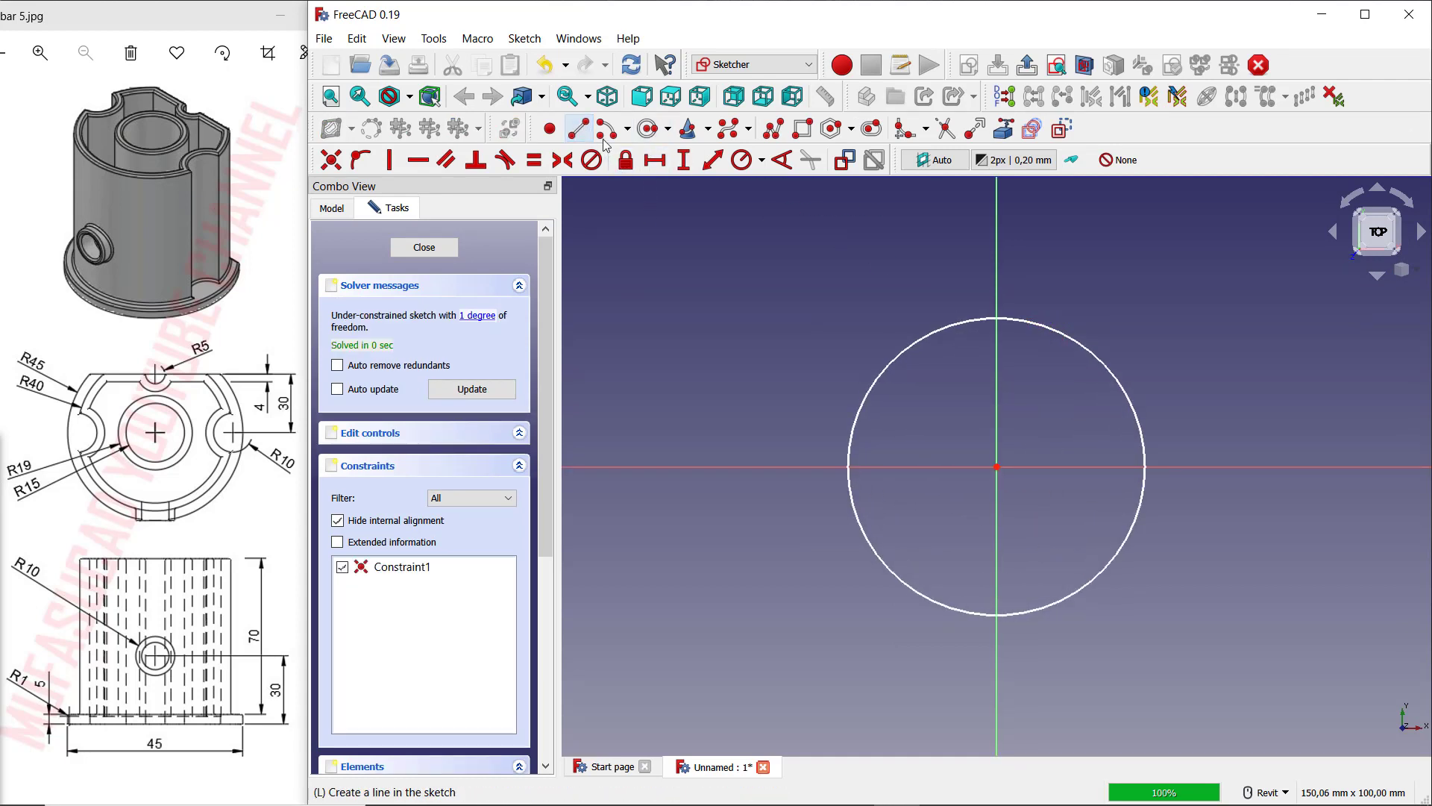
click(828, 374)
click(1160, 374)
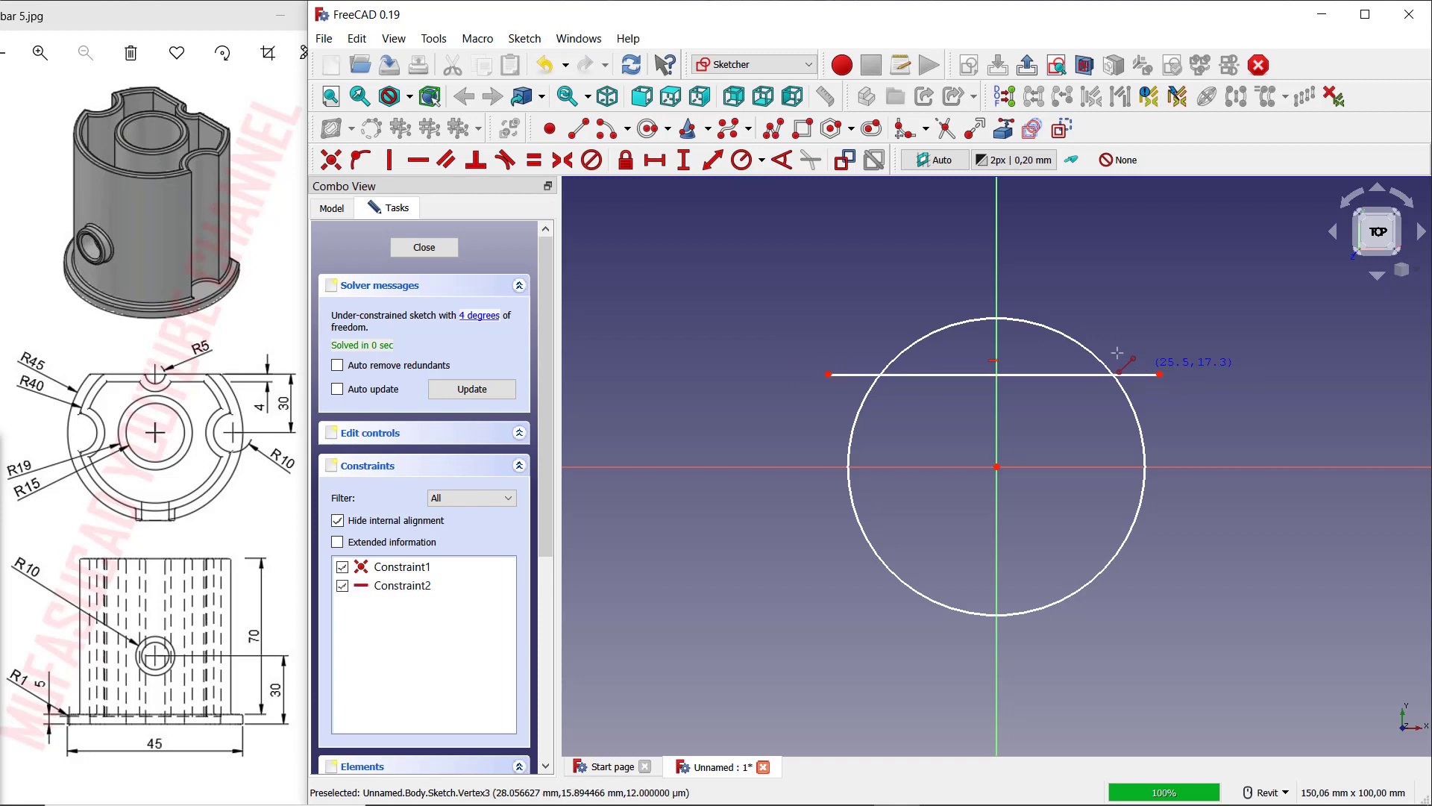
click(945, 128)
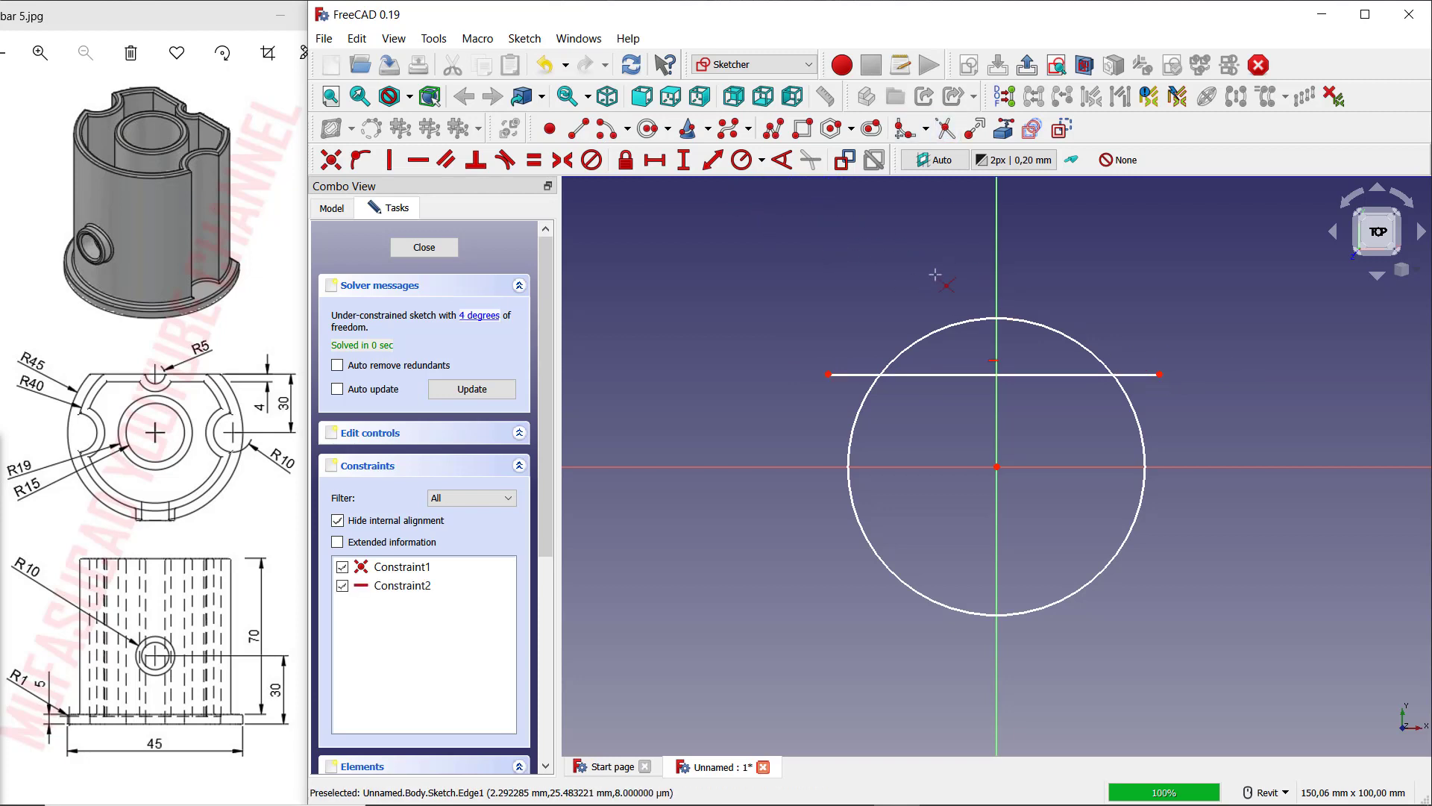
click(932, 342)
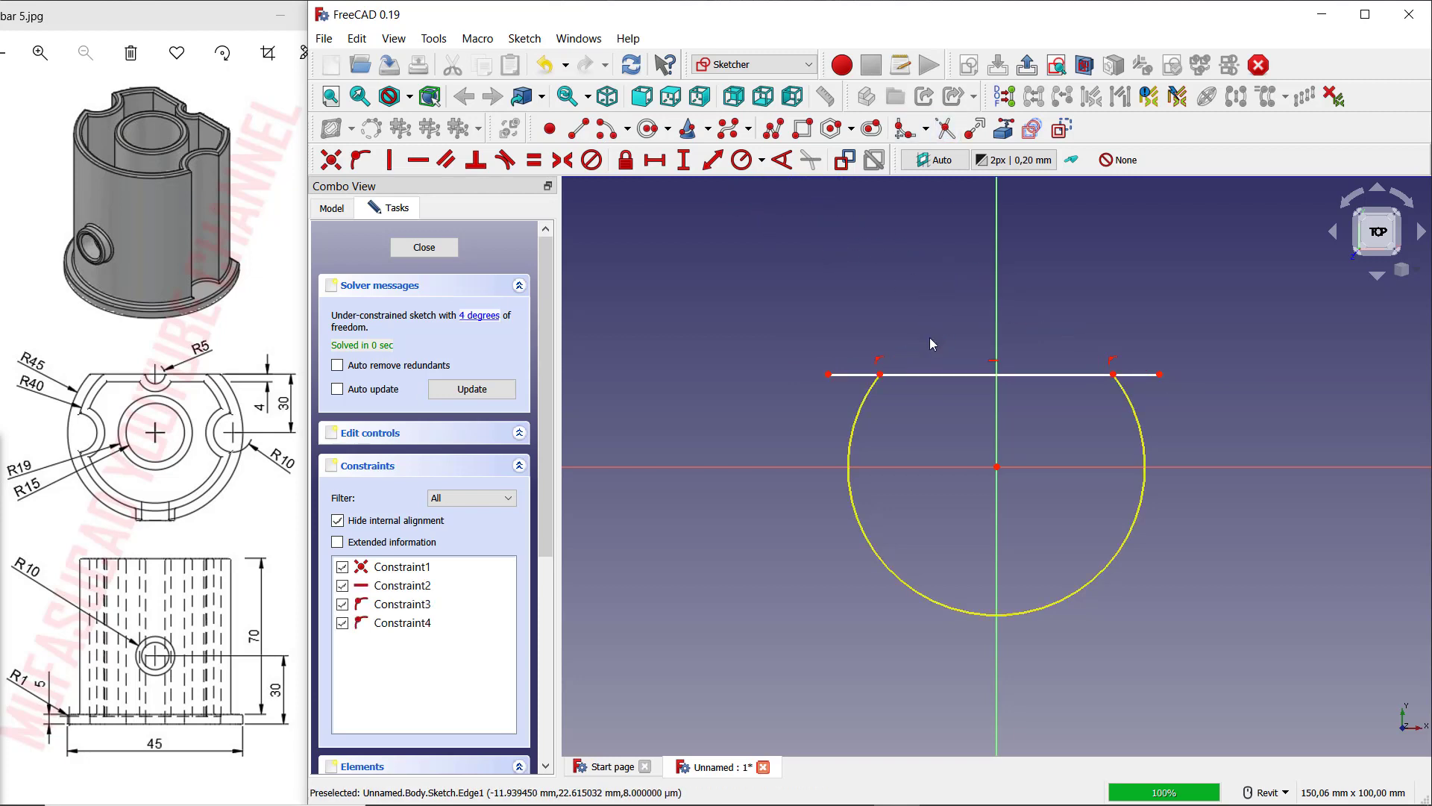
click(856, 374)
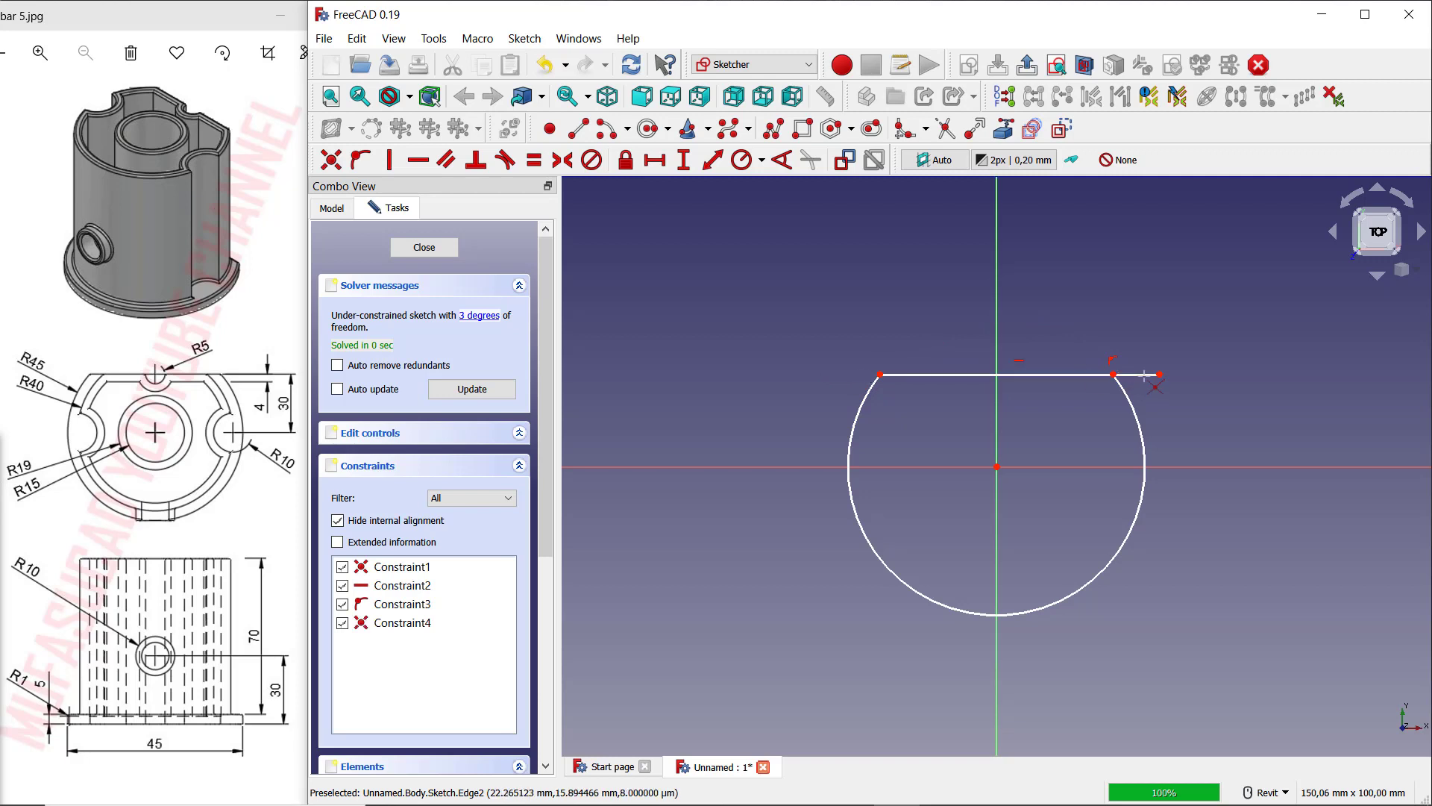
click(1146, 378)
Step: Constrain the chord 30 mm above the origin and the arc to R45, then close the sketch
click(880, 374)
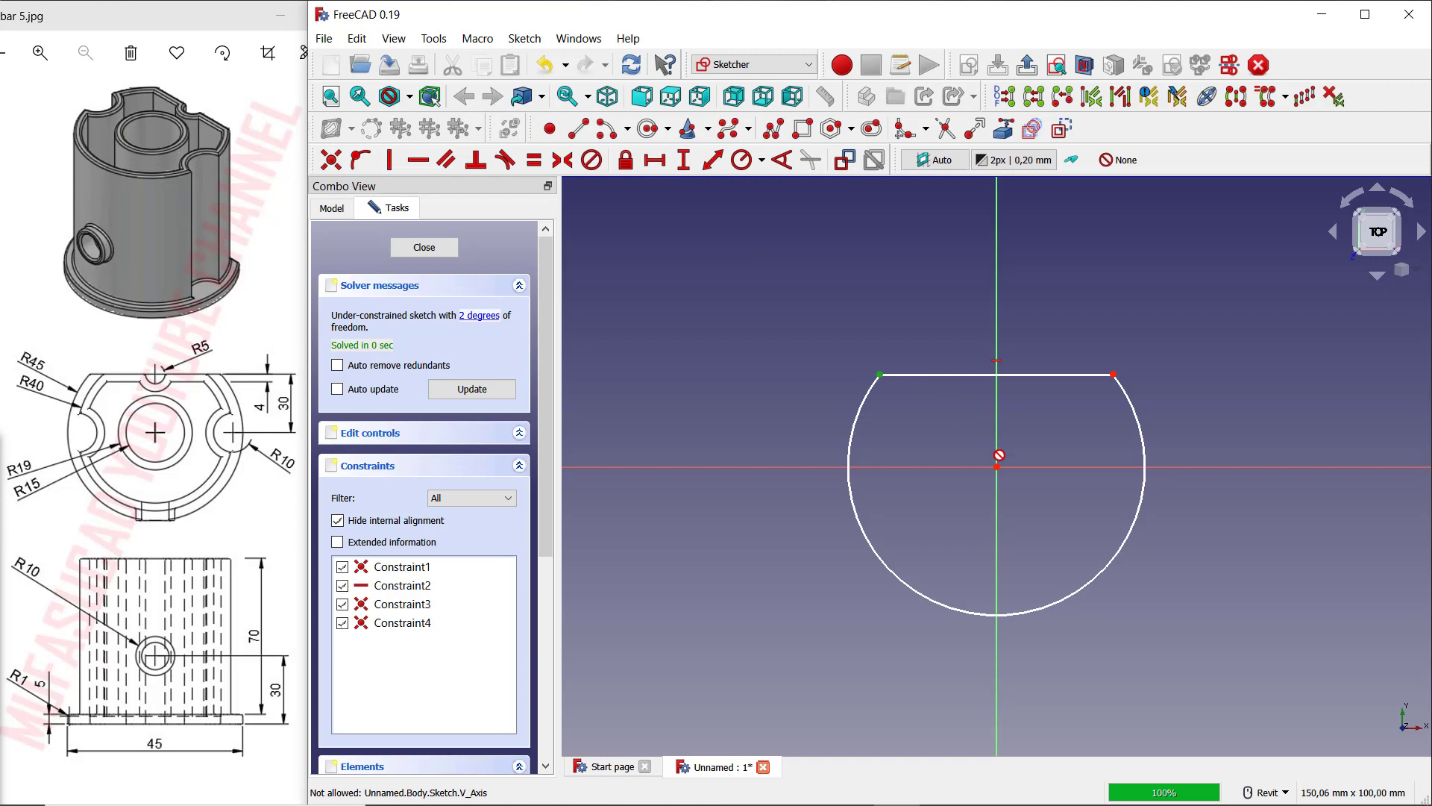
click(998, 468)
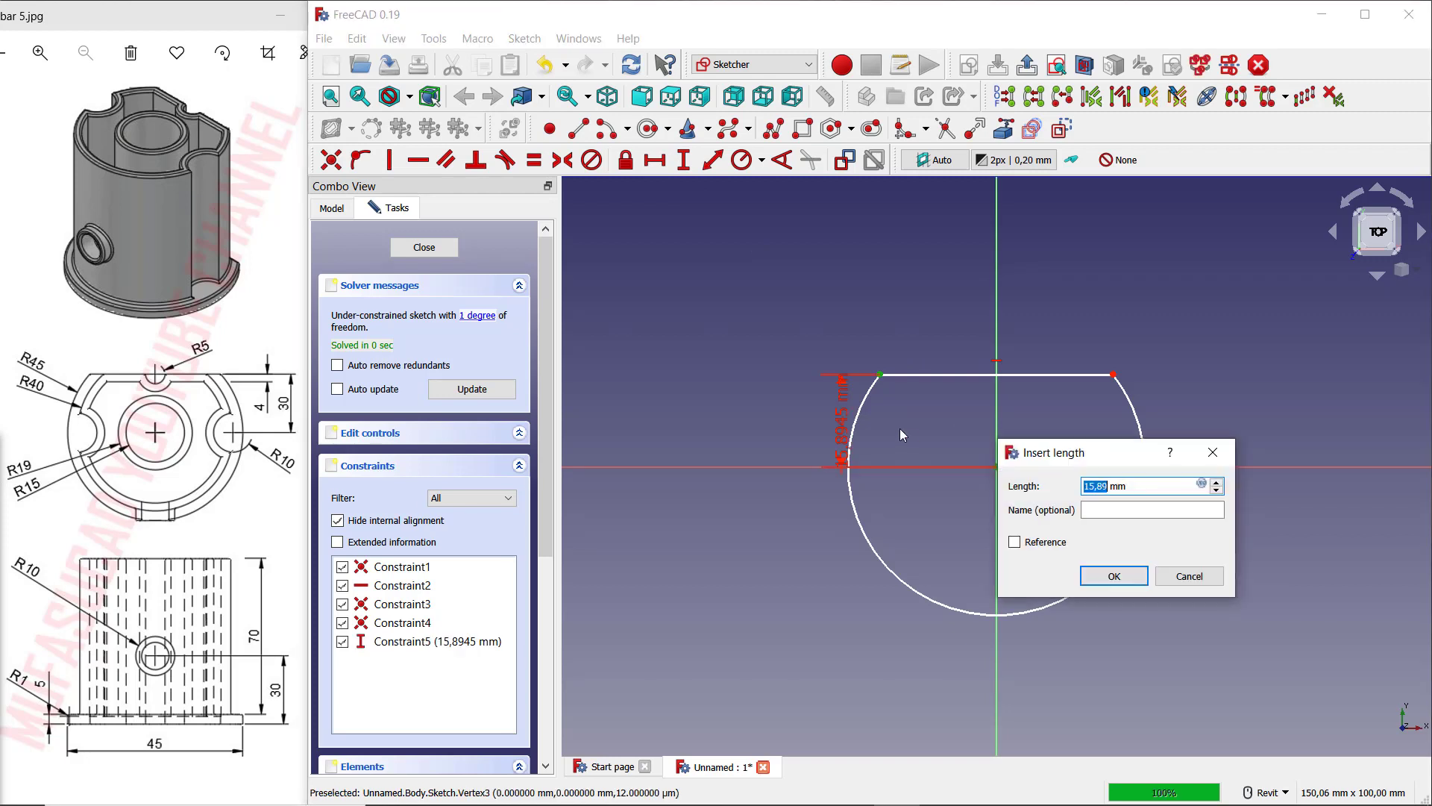
text(30)
key(Return)
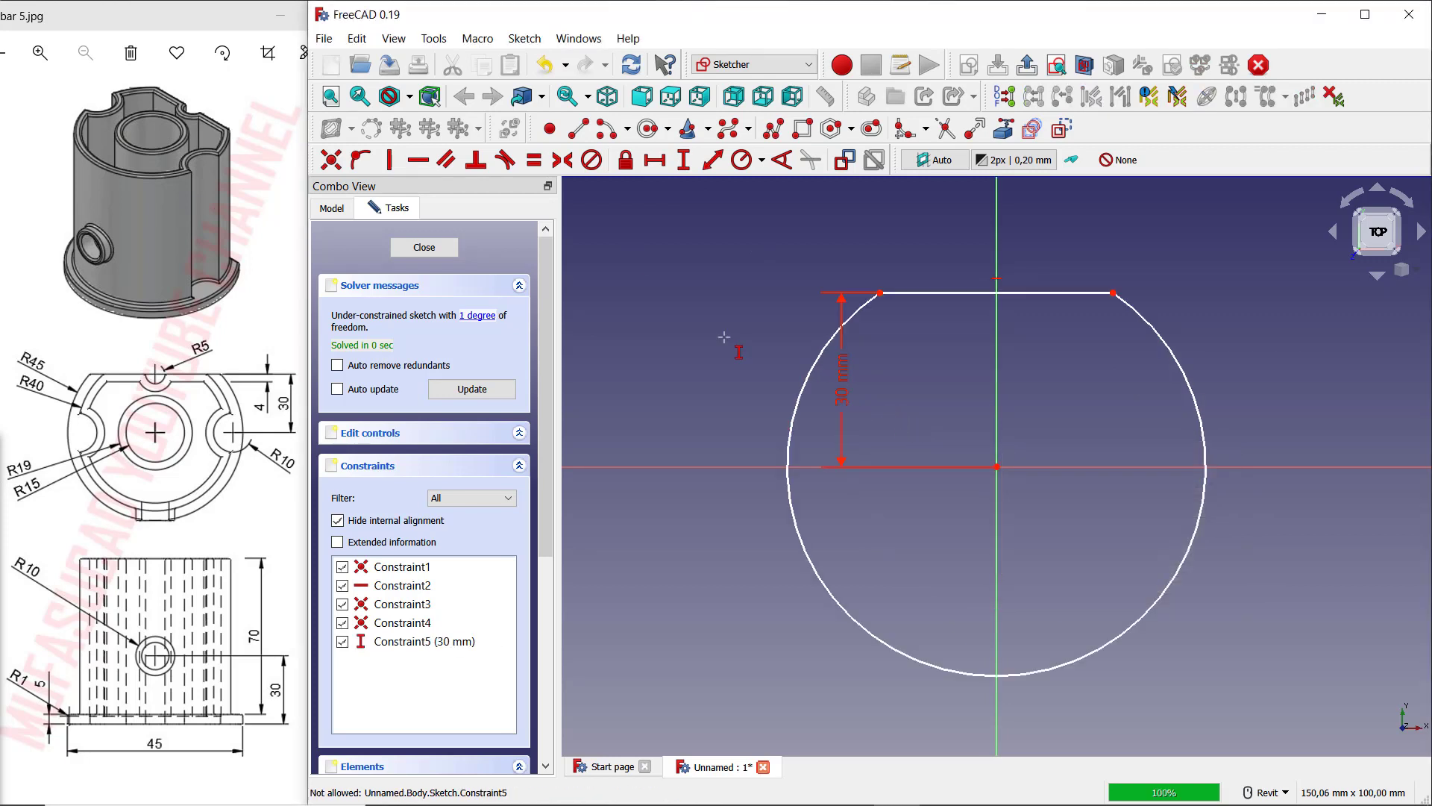
click(742, 160)
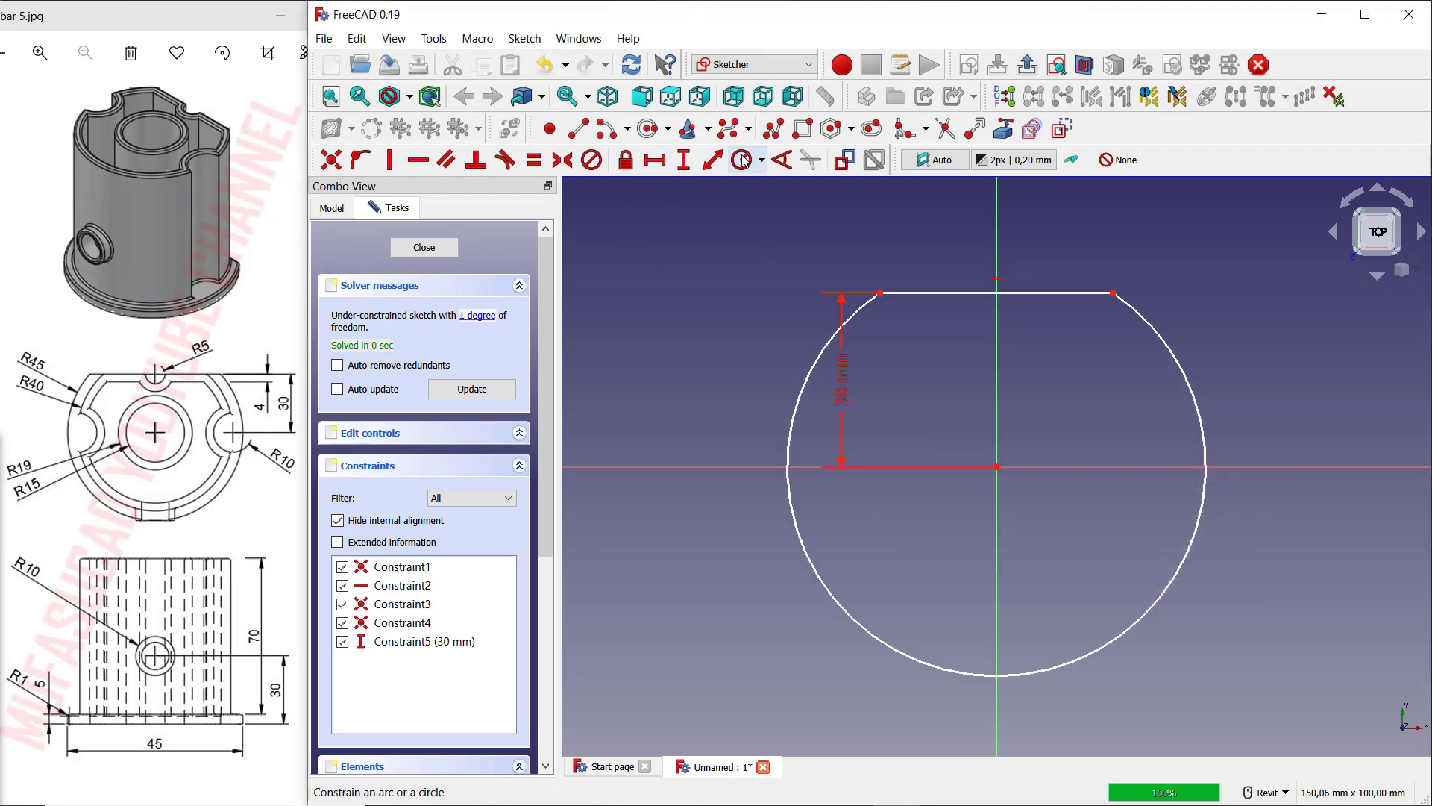
click(802, 391)
text(45)
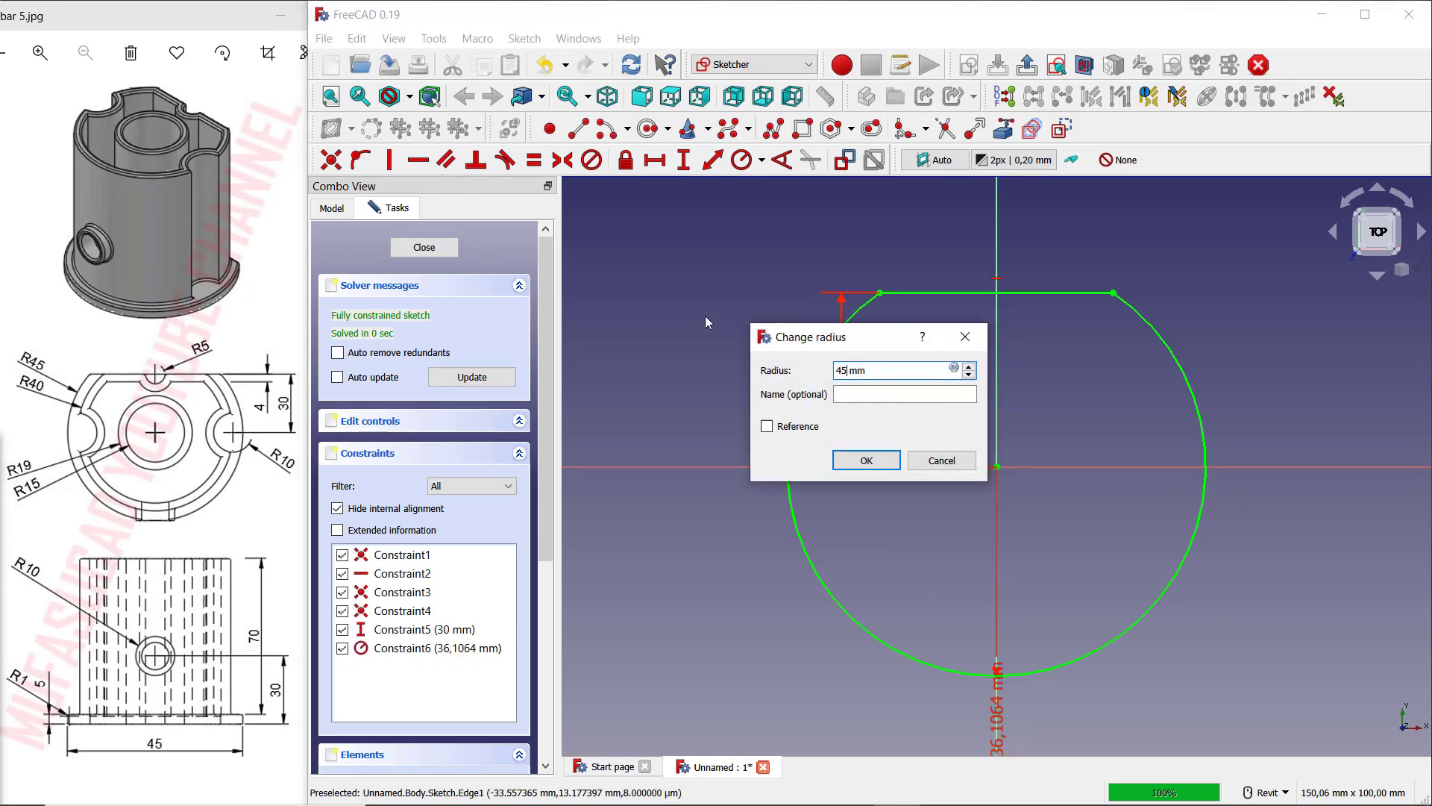
key(Return)
click(423, 247)
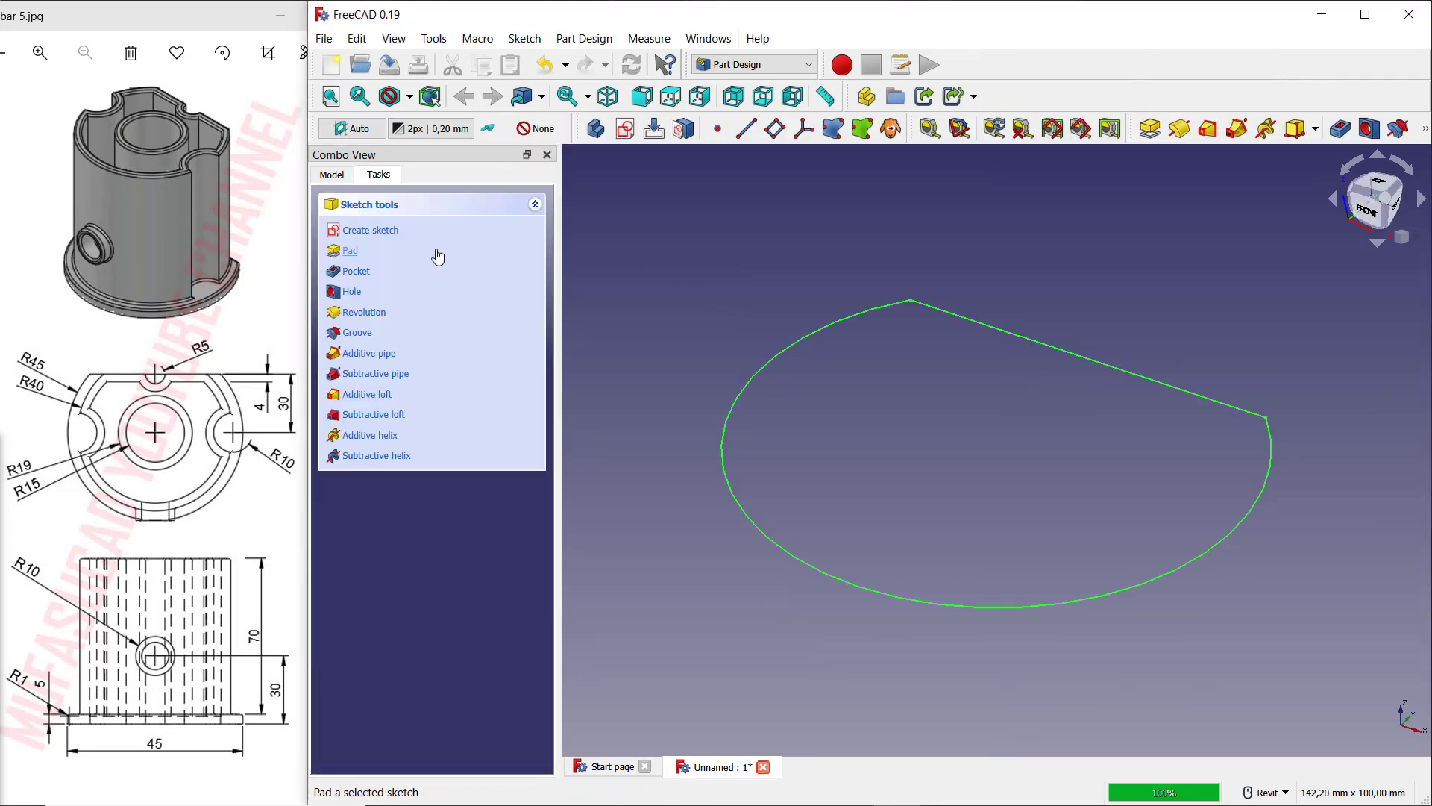
Step: Pad the D-shaped sketch to a 5 mm thick plate
click(346, 251)
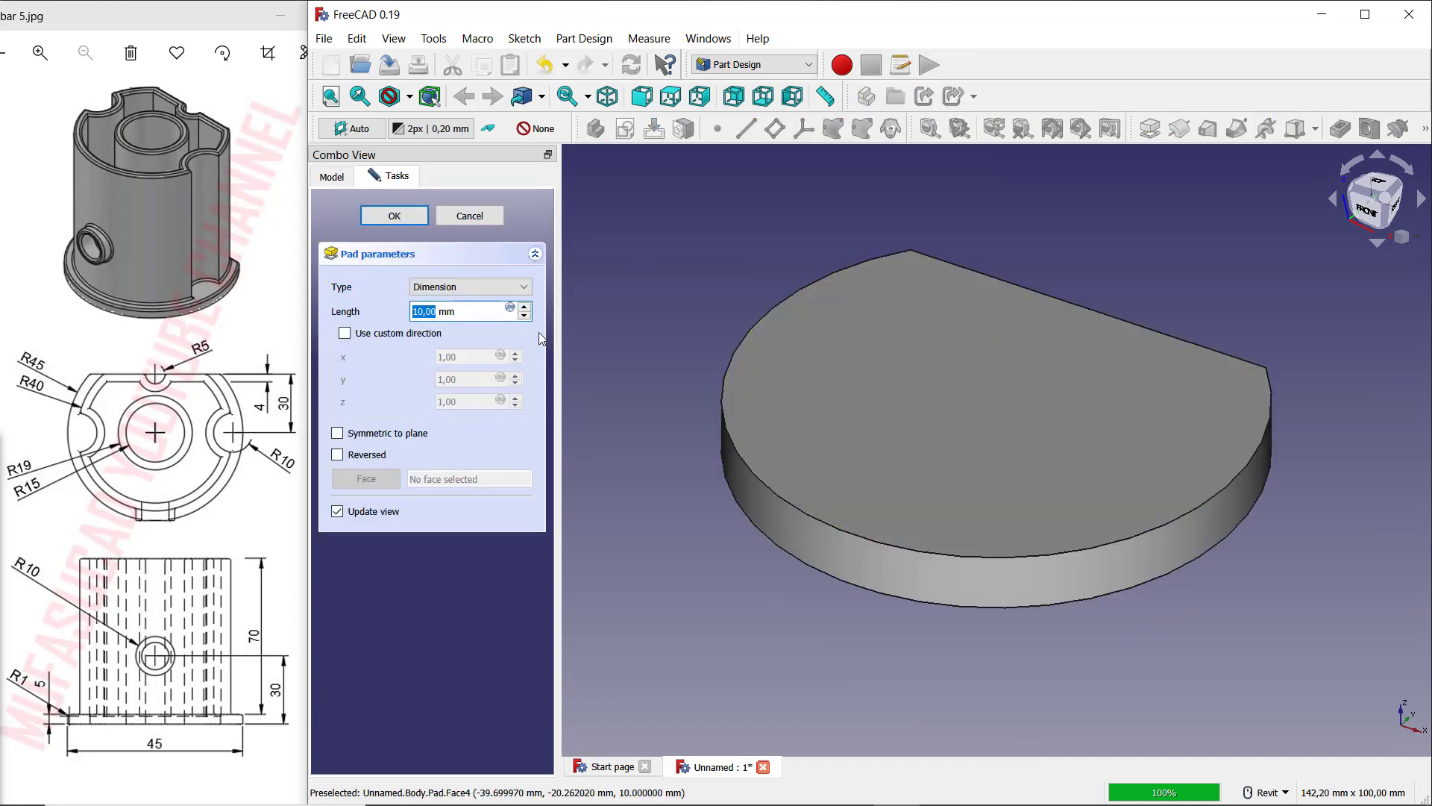
text(5 mm)
click(394, 216)
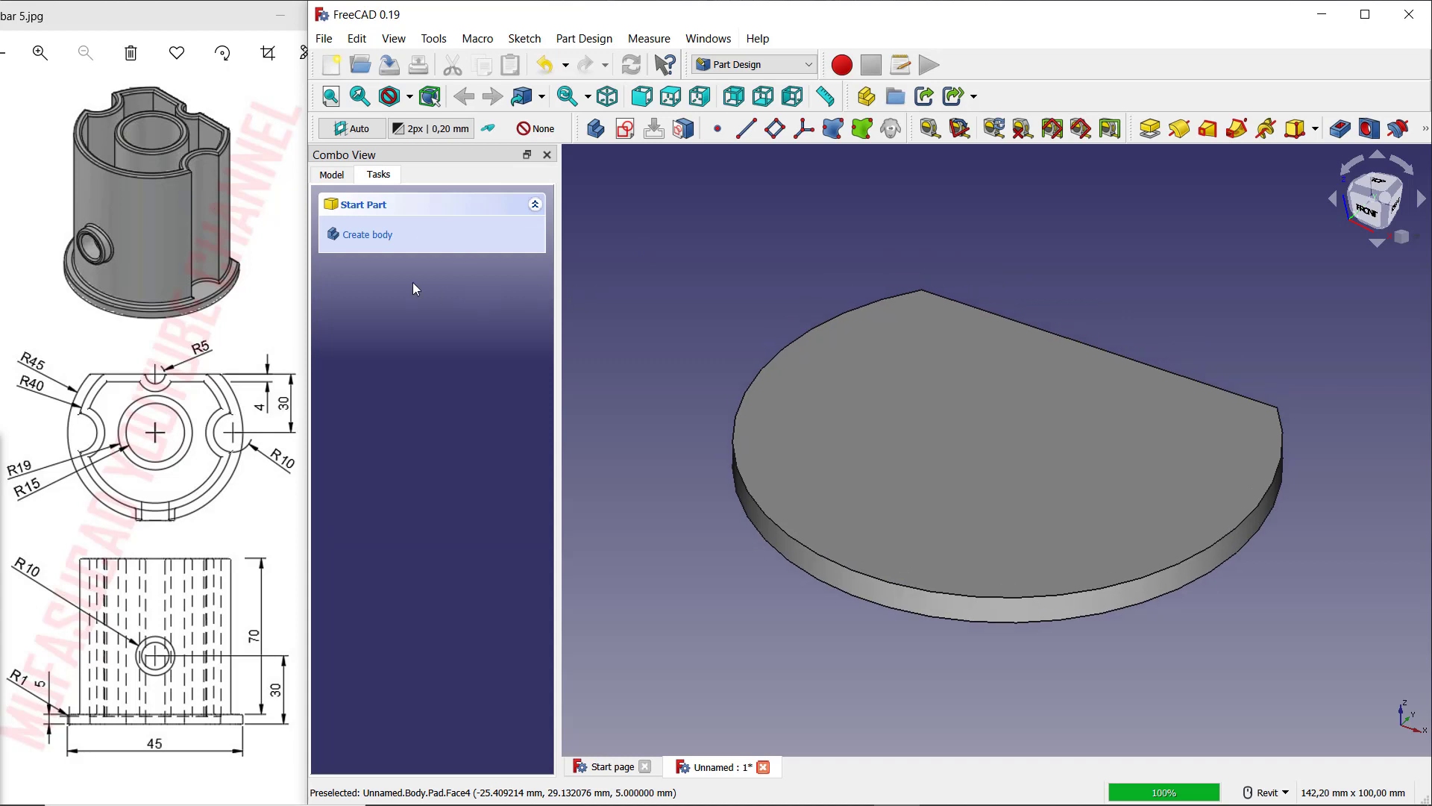
Step: Create a second body and show its origin planes and axes
click(368, 240)
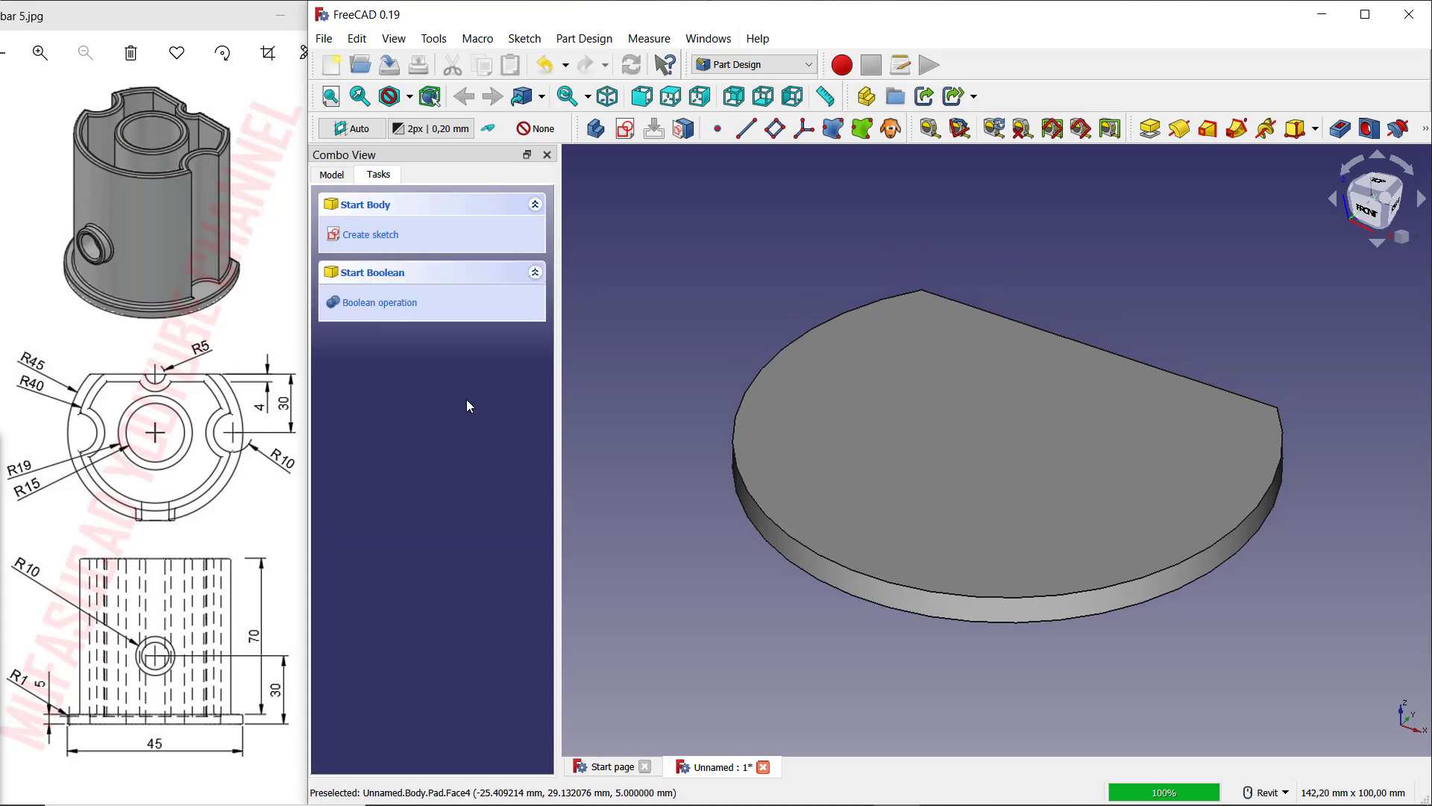
click(332, 175)
click(415, 290)
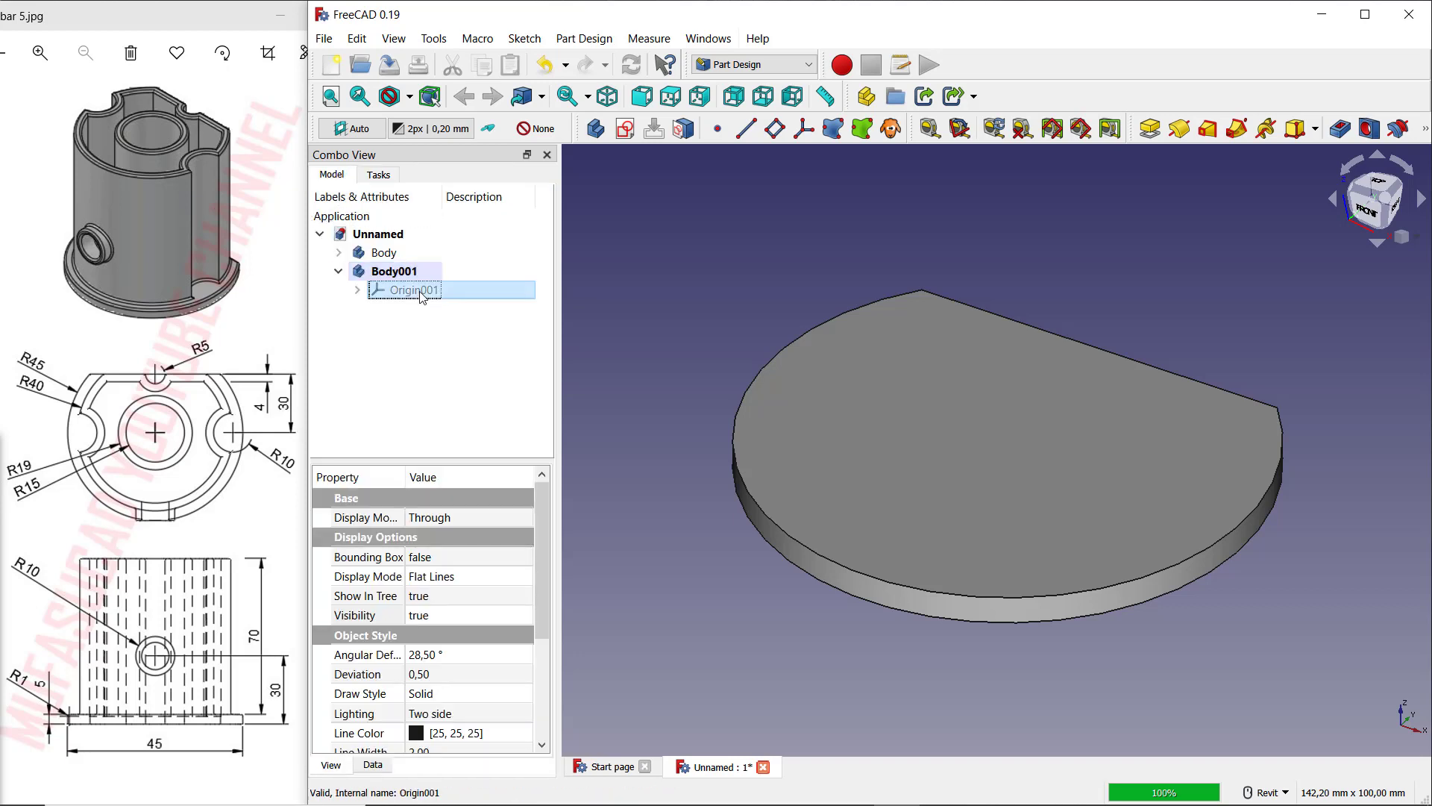
key(space)
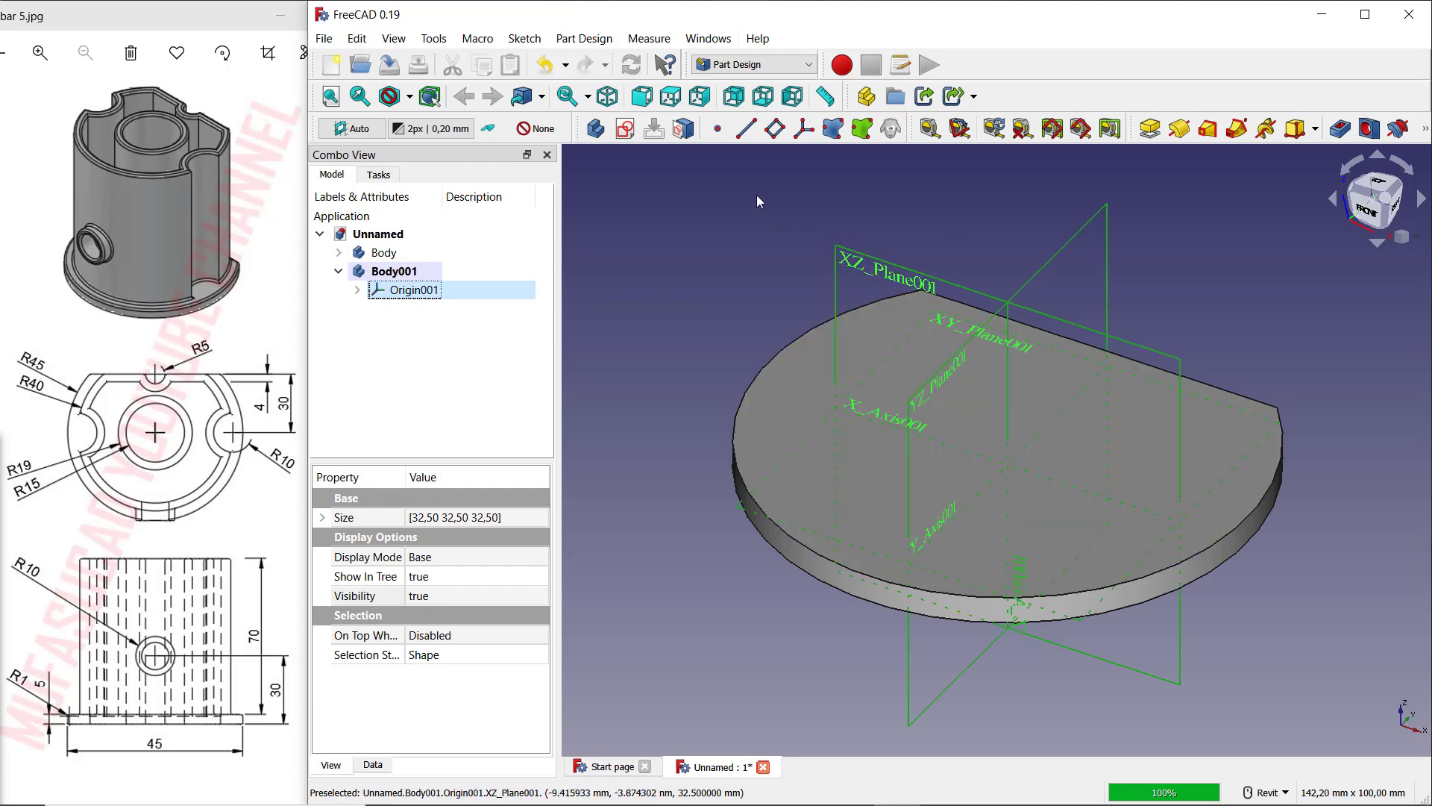
Step: Add a datum plane attached to XY_Plane001 with a 5 mm z offset
click(773, 130)
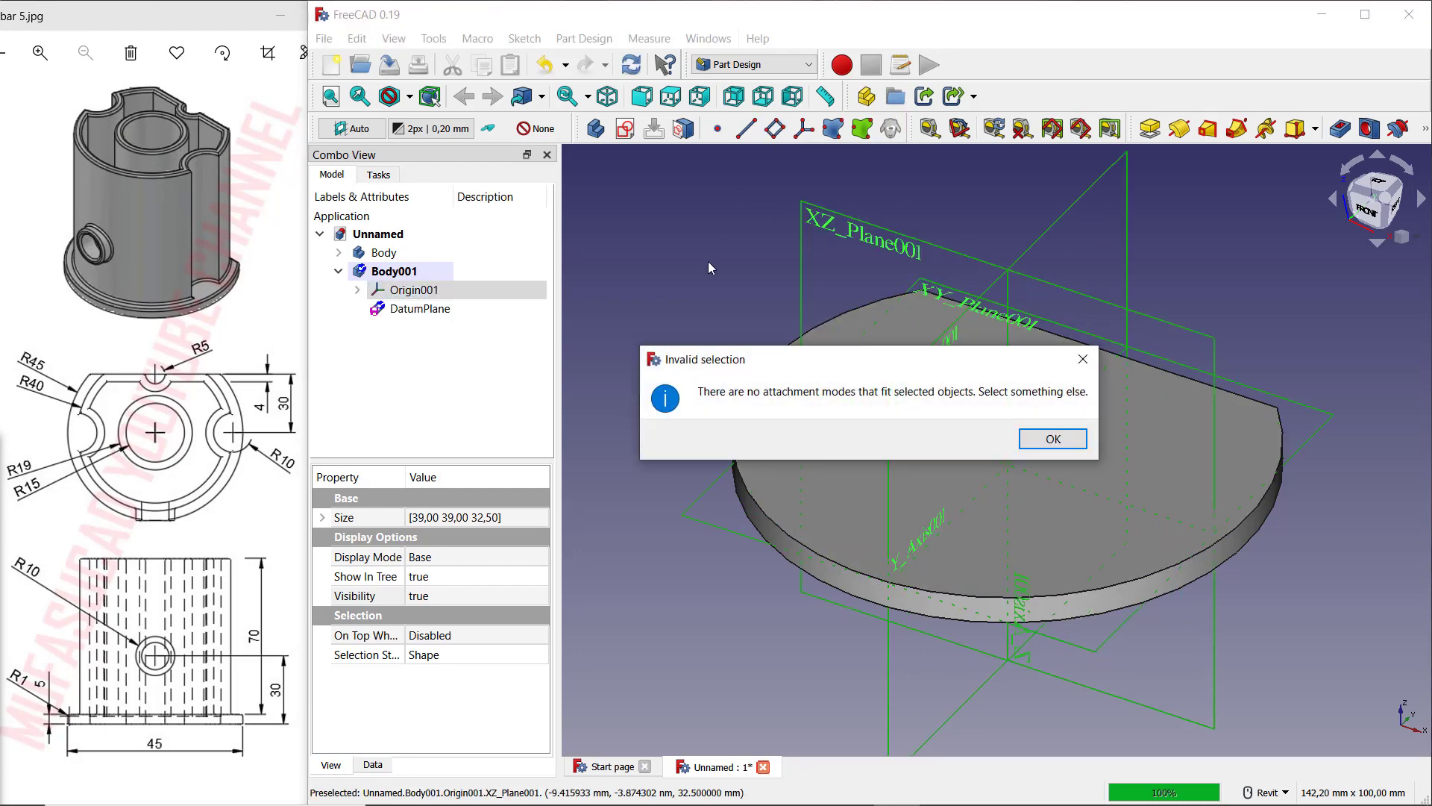
click(1076, 439)
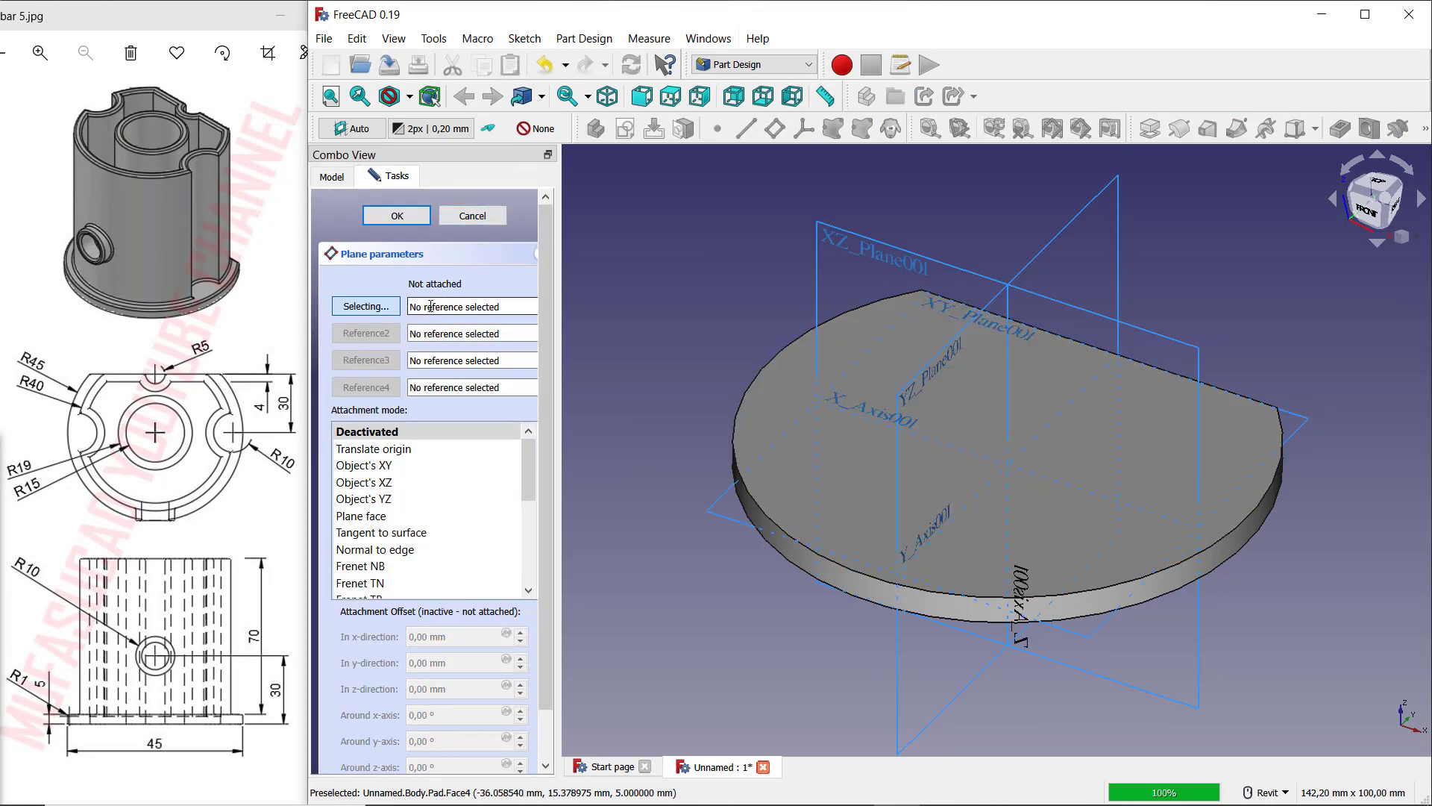
drag(520, 307, 418, 310)
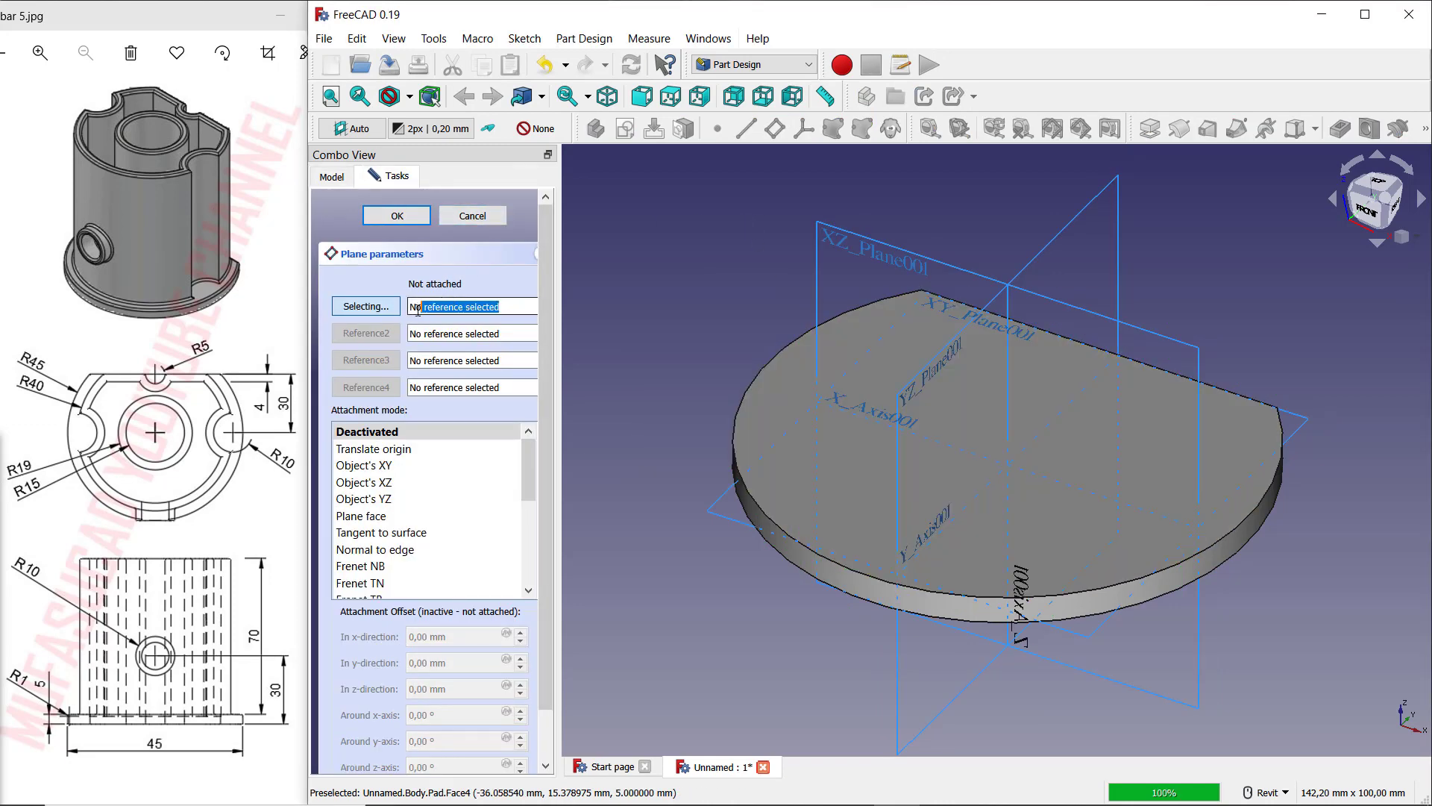
click(713, 515)
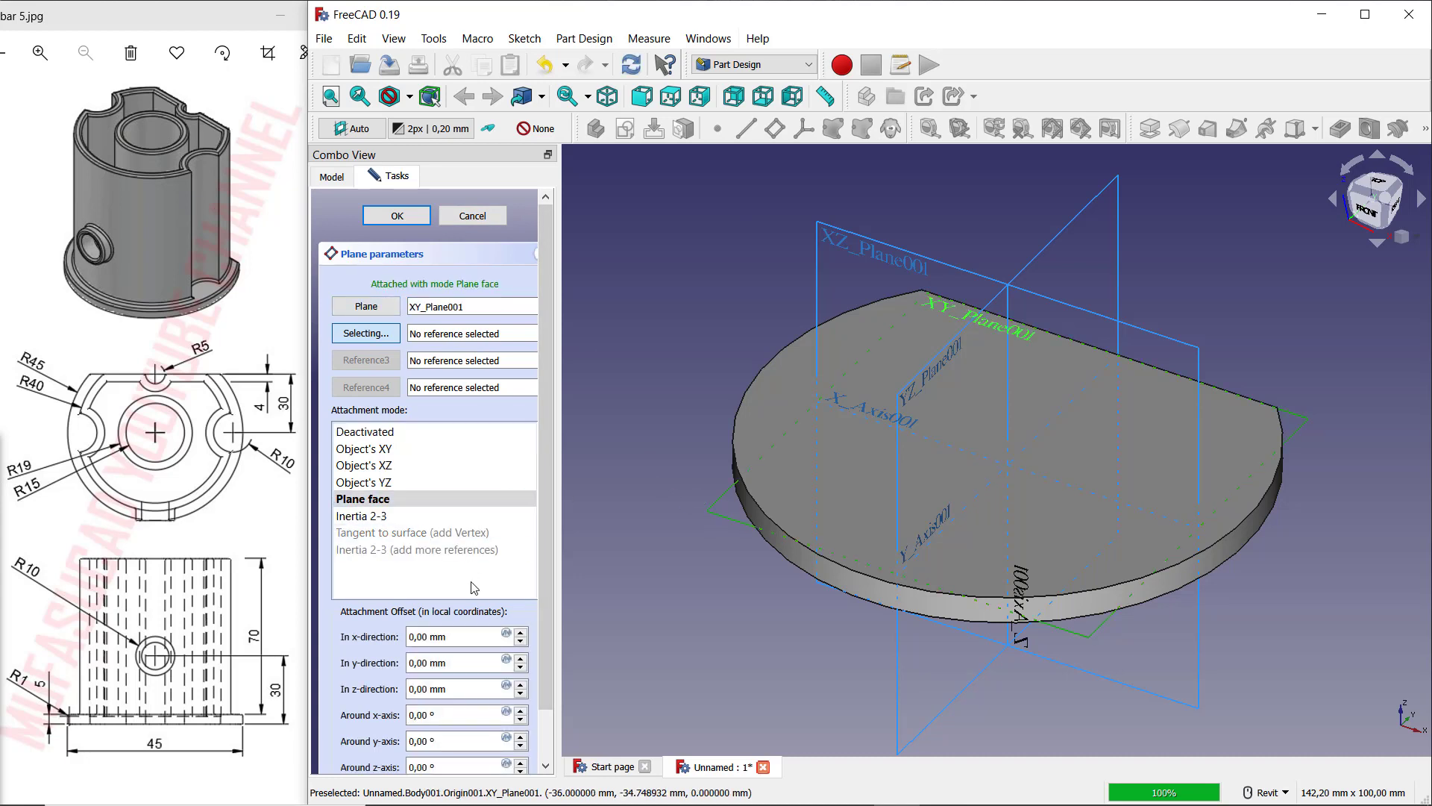
drag(423, 687, 402, 687)
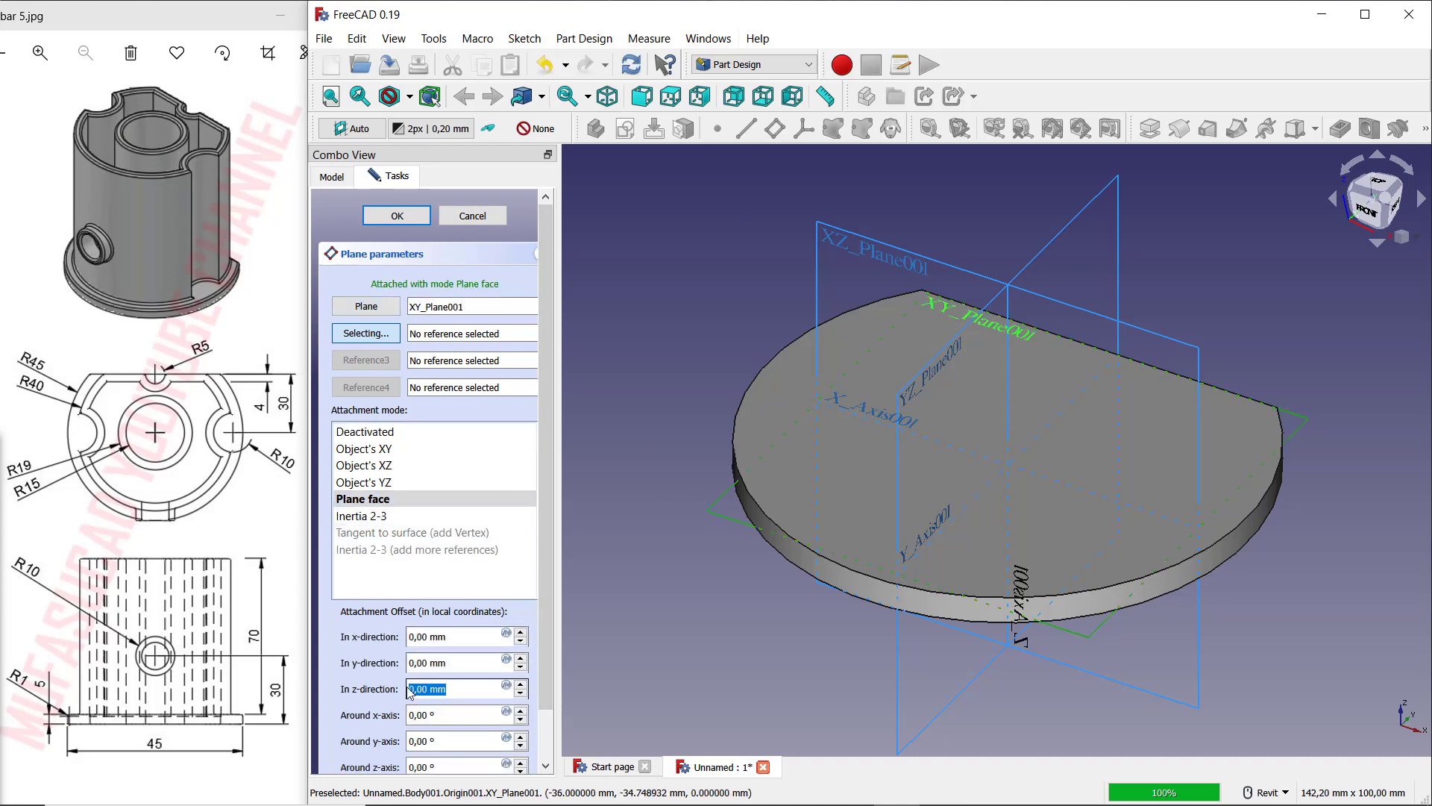
text(5)
key(Return)
click(396, 215)
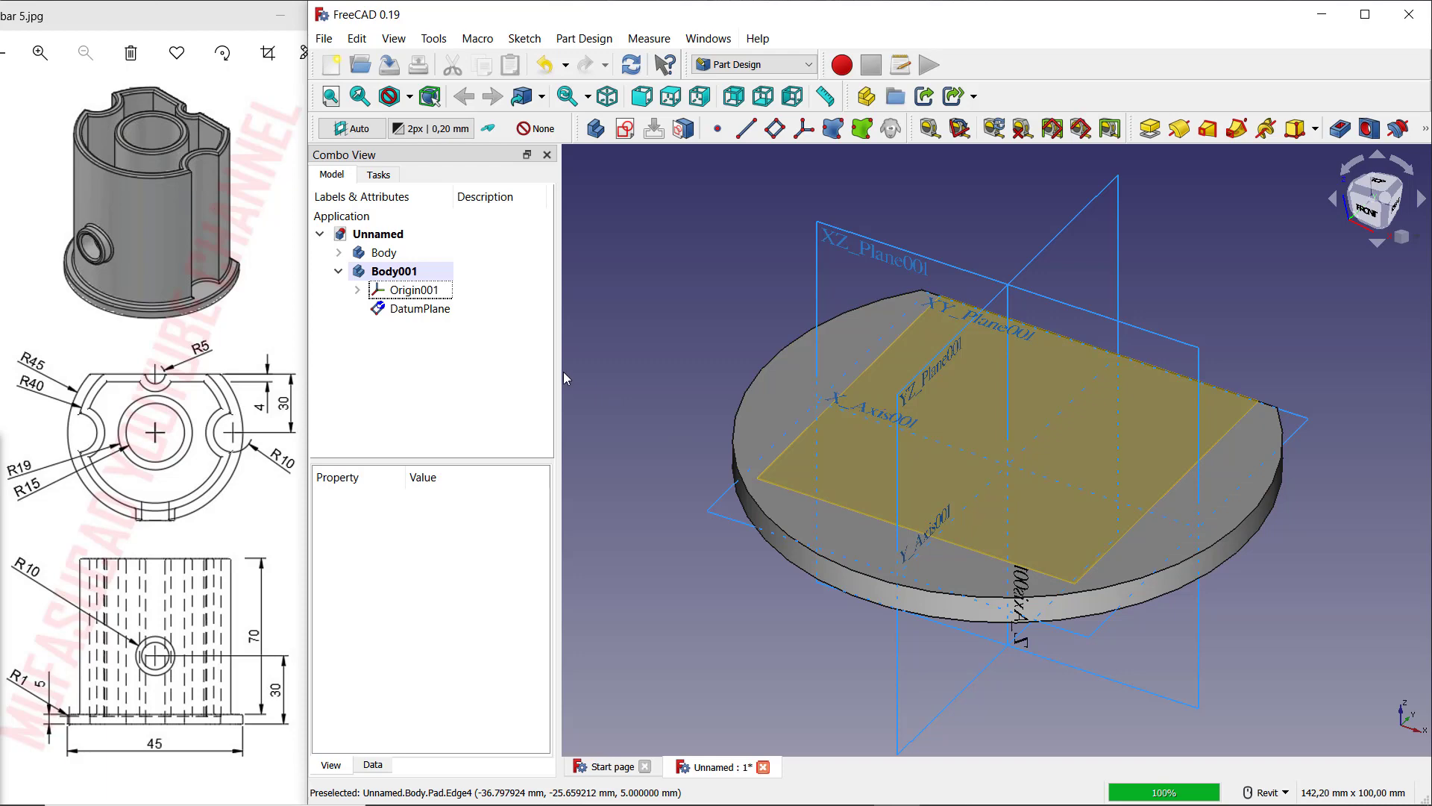
click(382, 255)
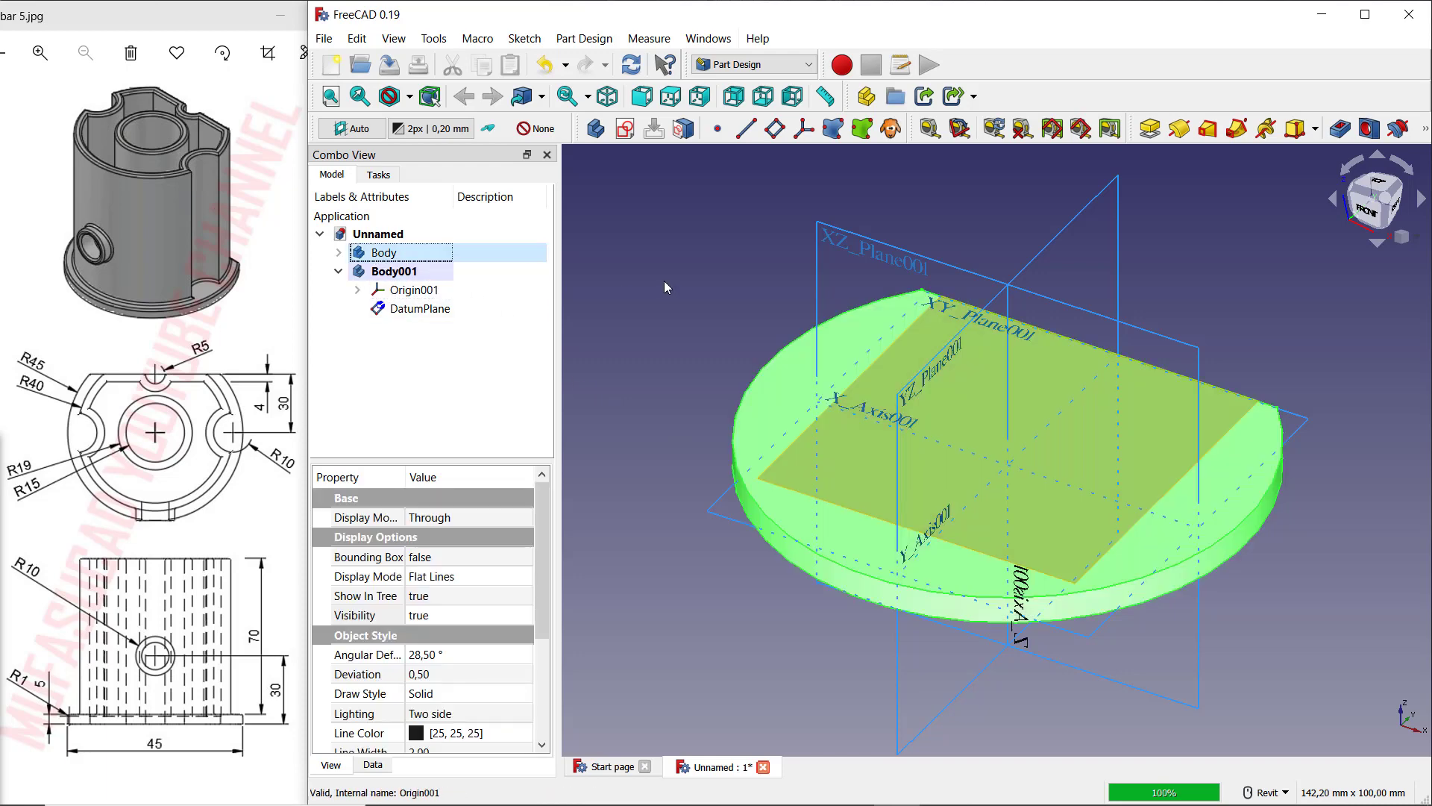
Step: Hide the first body and the origin, and open a sketch on the datum plane
key(space)
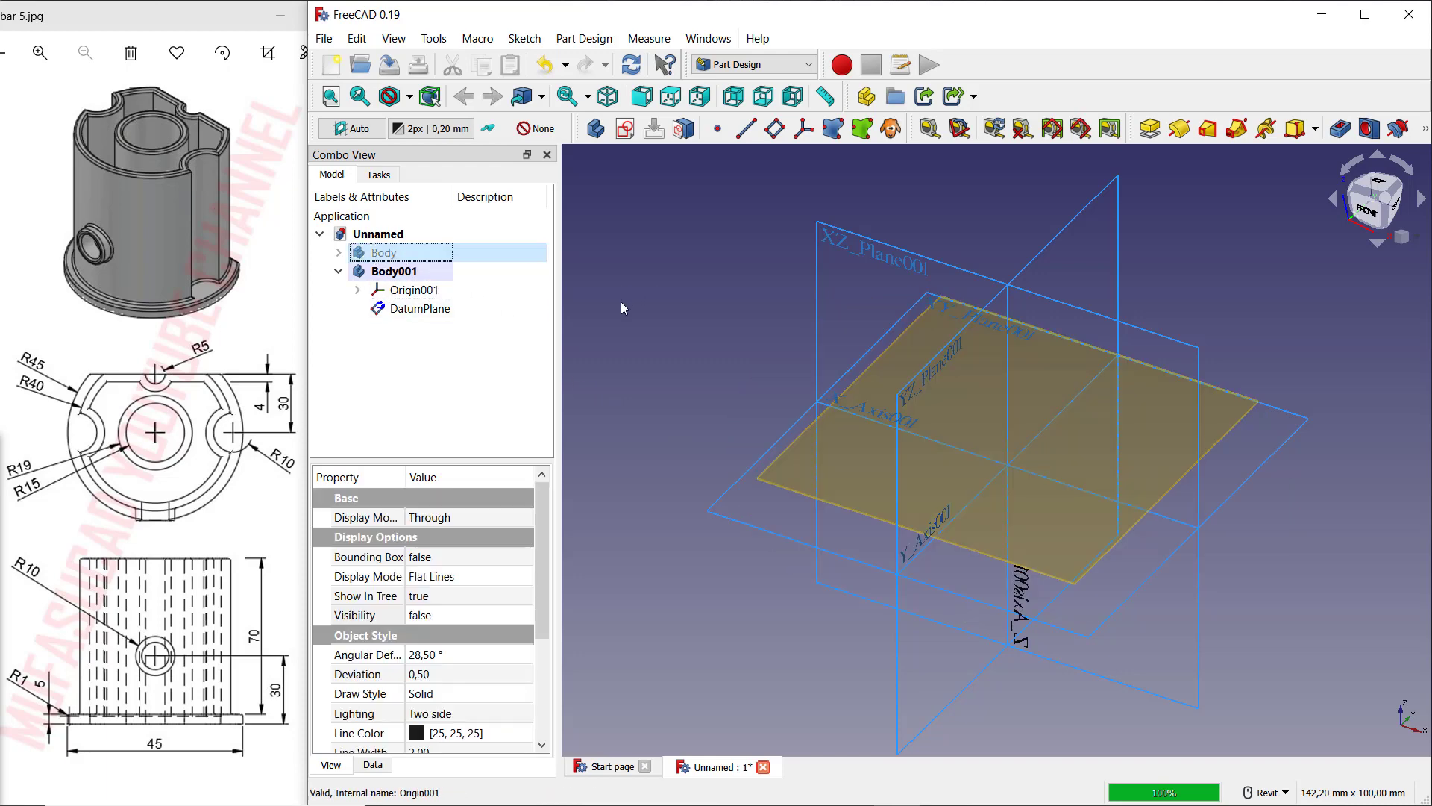
click(429, 292)
key(space)
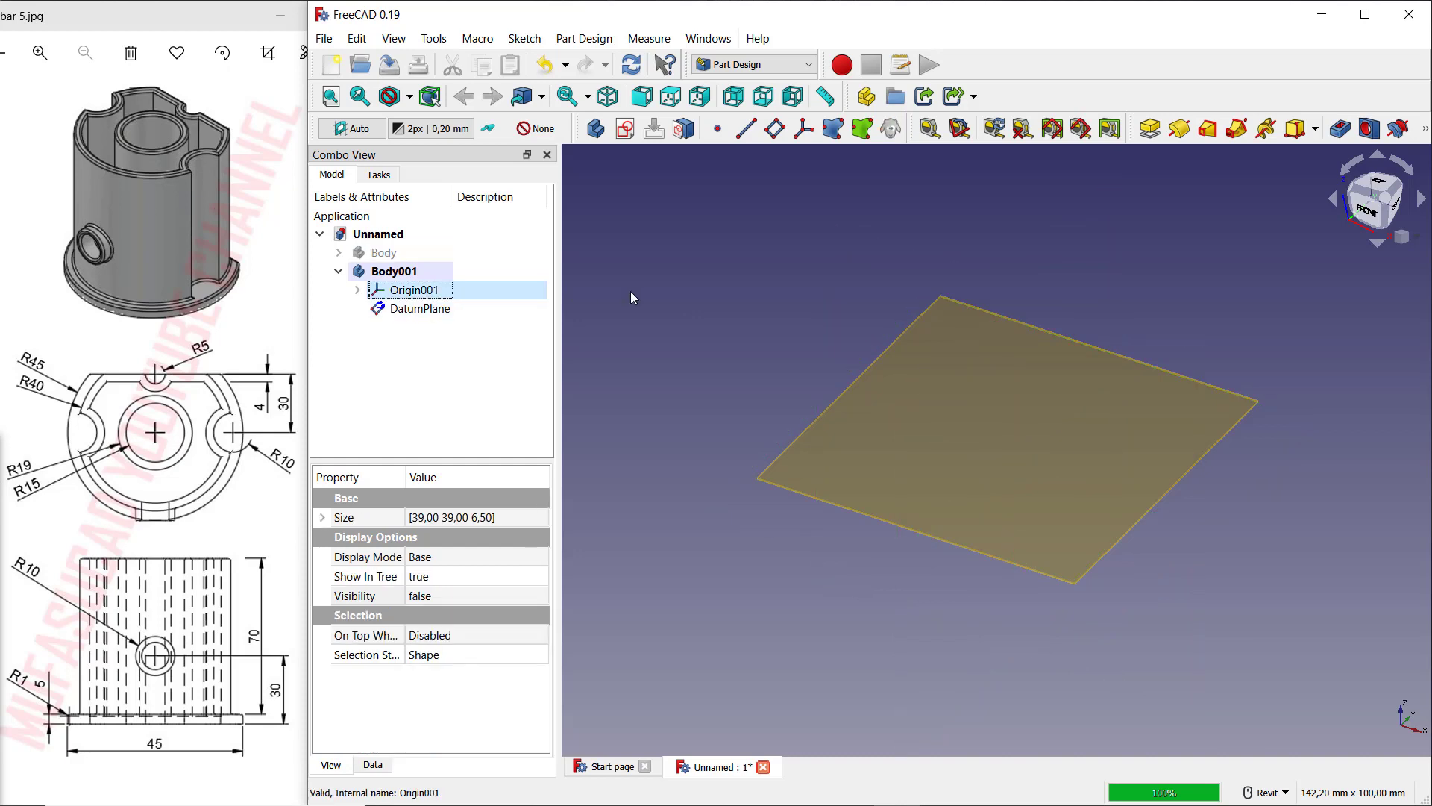
click(937, 335)
click(634, 134)
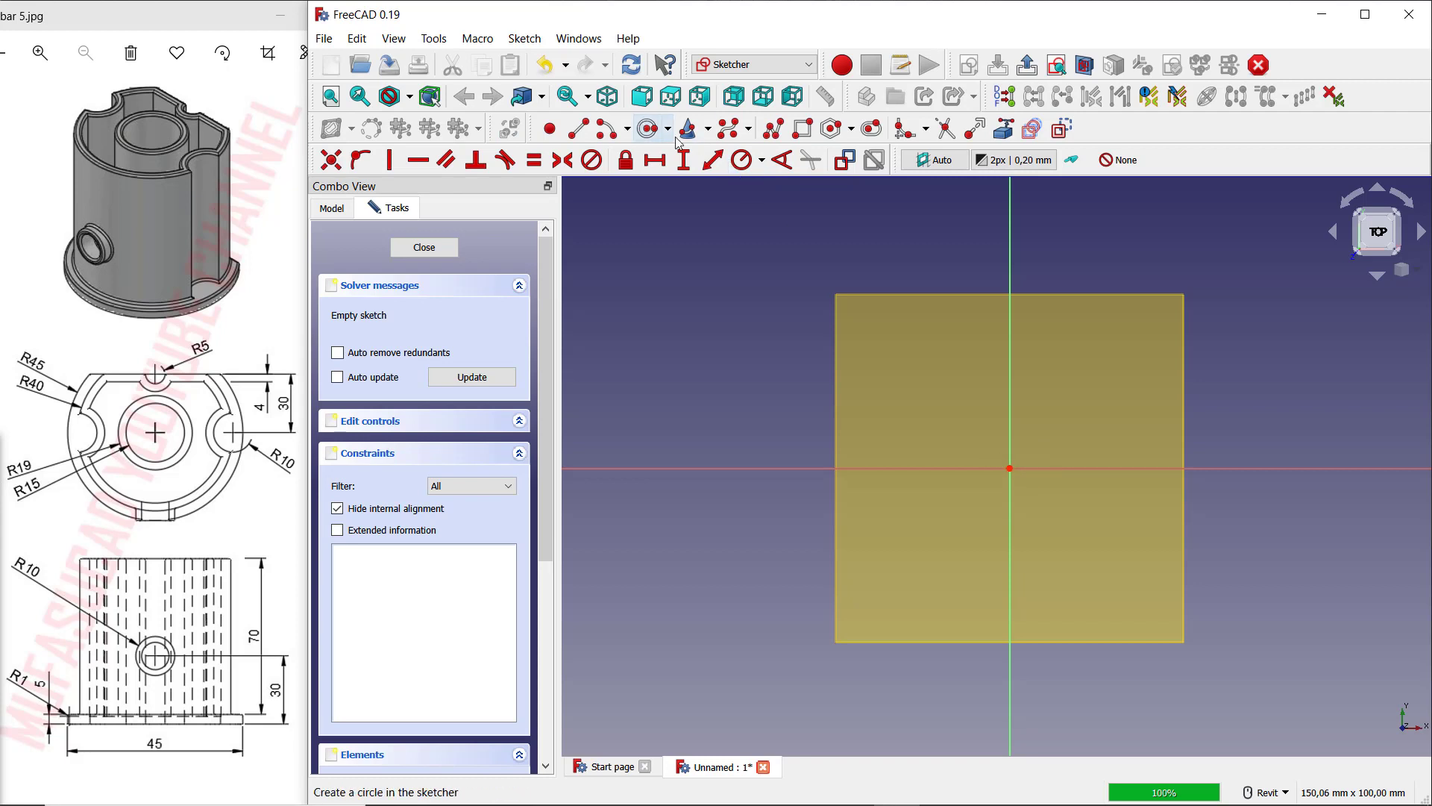
Step: Draw an origin-centred circle cut by a horizontal chord, trimming the top arc and overhangs
click(1010, 468)
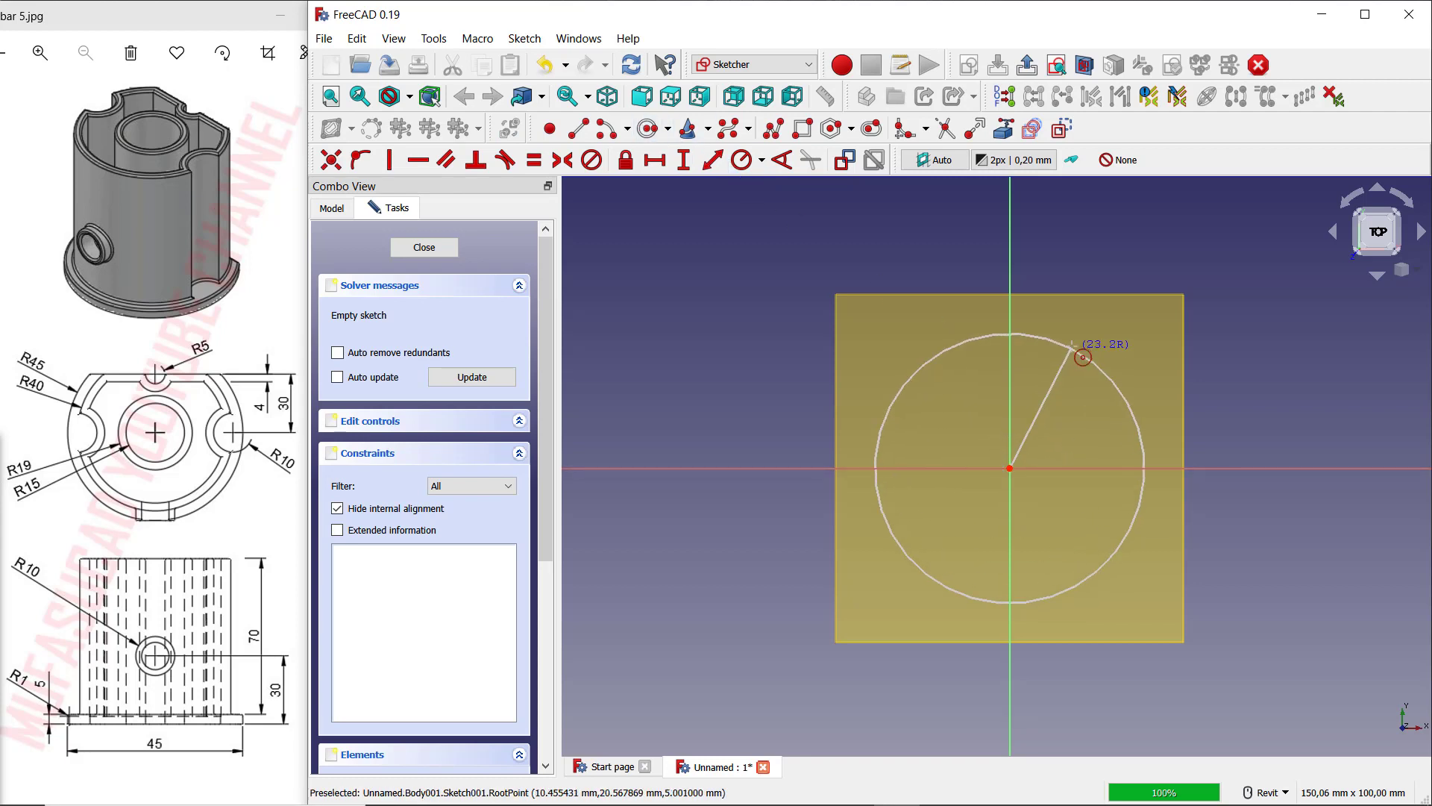
click(1087, 356)
click(584, 134)
click(870, 382)
click(1190, 383)
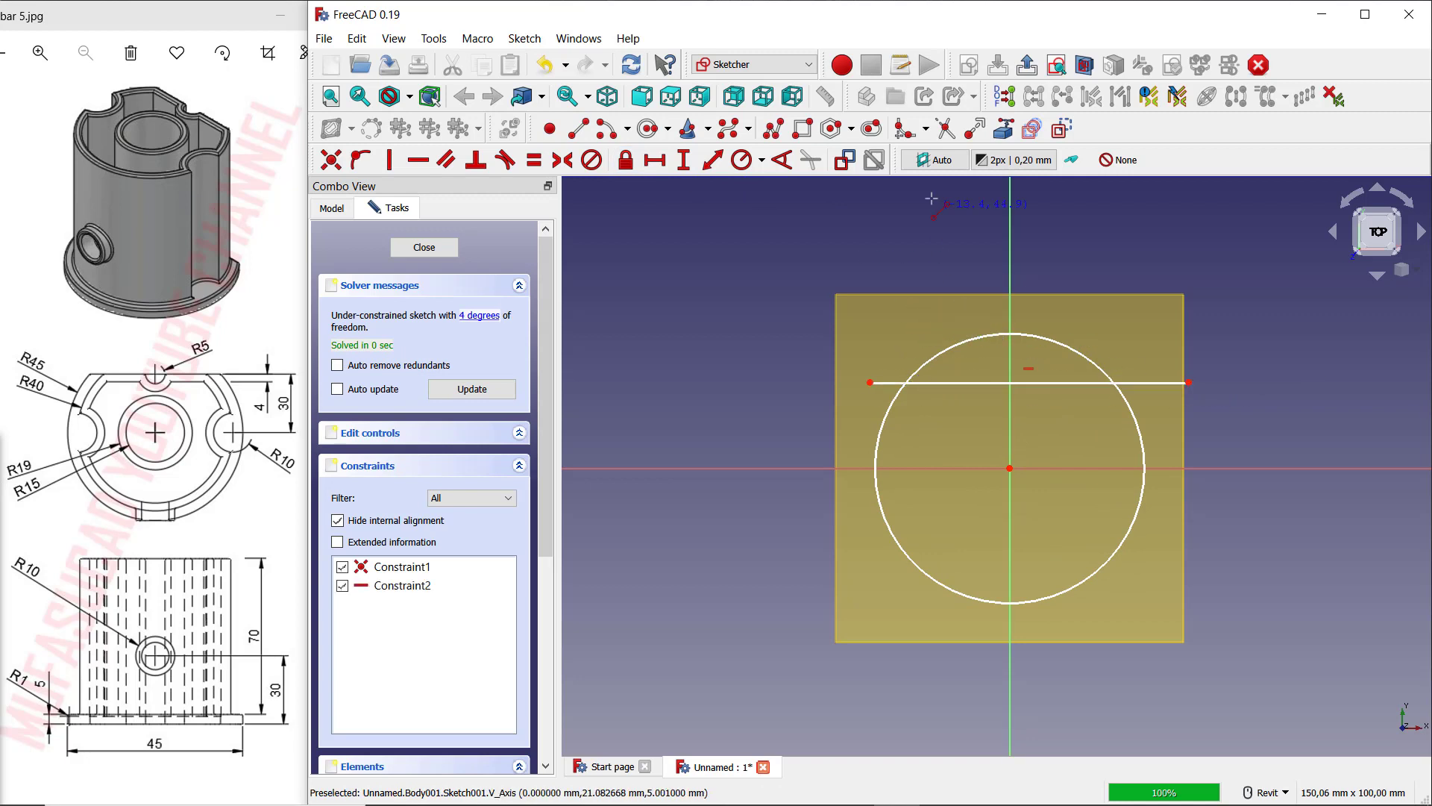
click(944, 128)
click(960, 343)
click(888, 383)
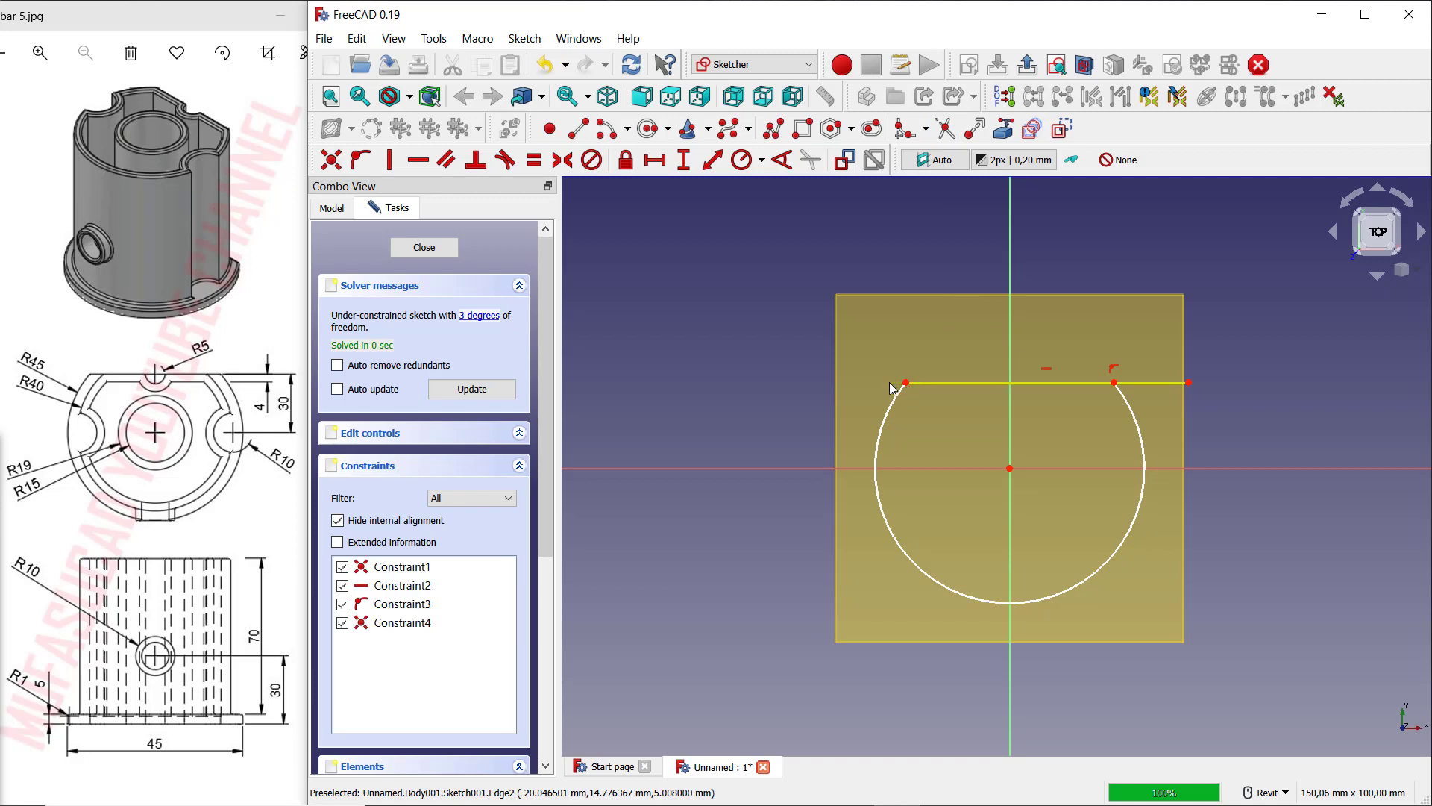
click(1172, 384)
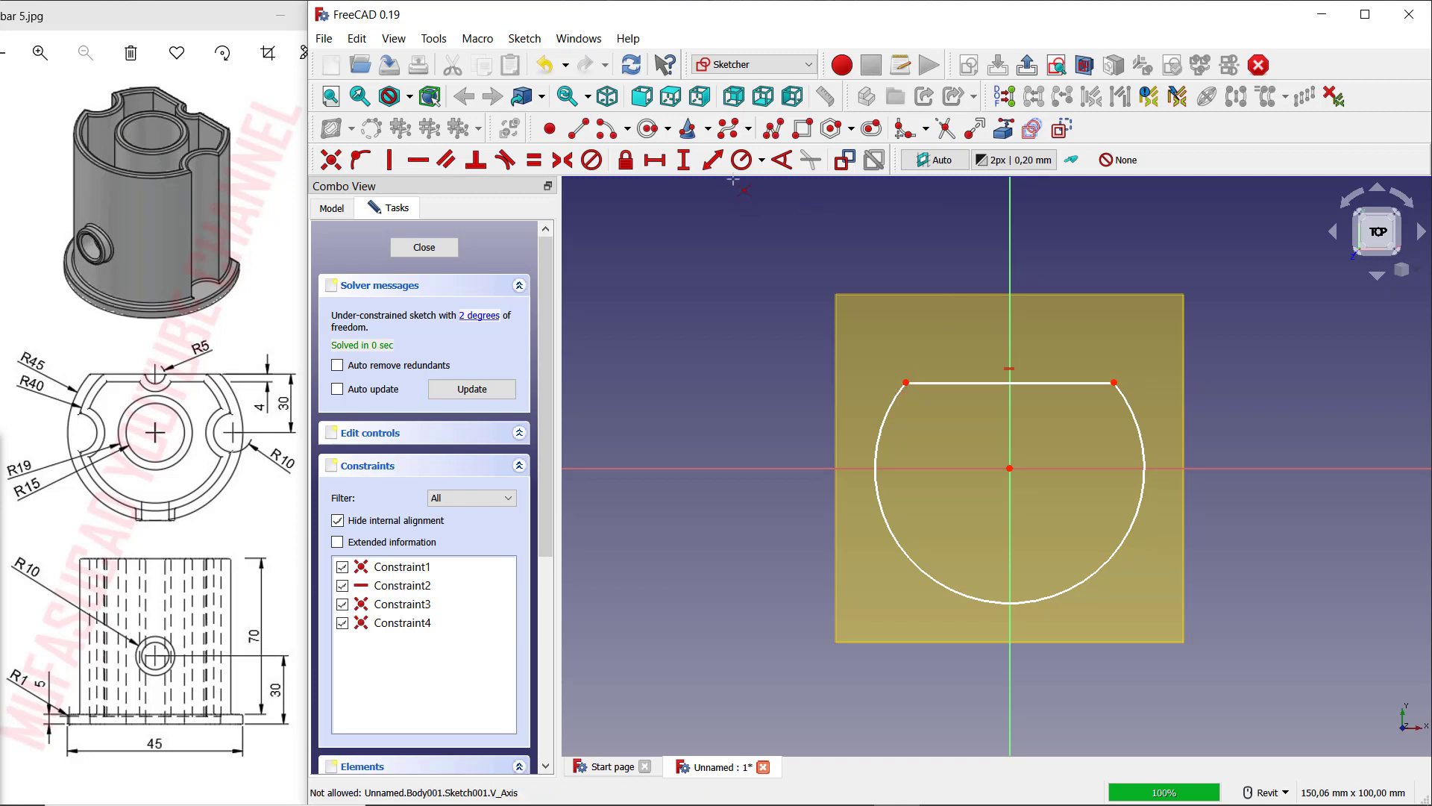
Step: Draw three small circles: one on the vertical axis, one either side of the origin
click(647, 128)
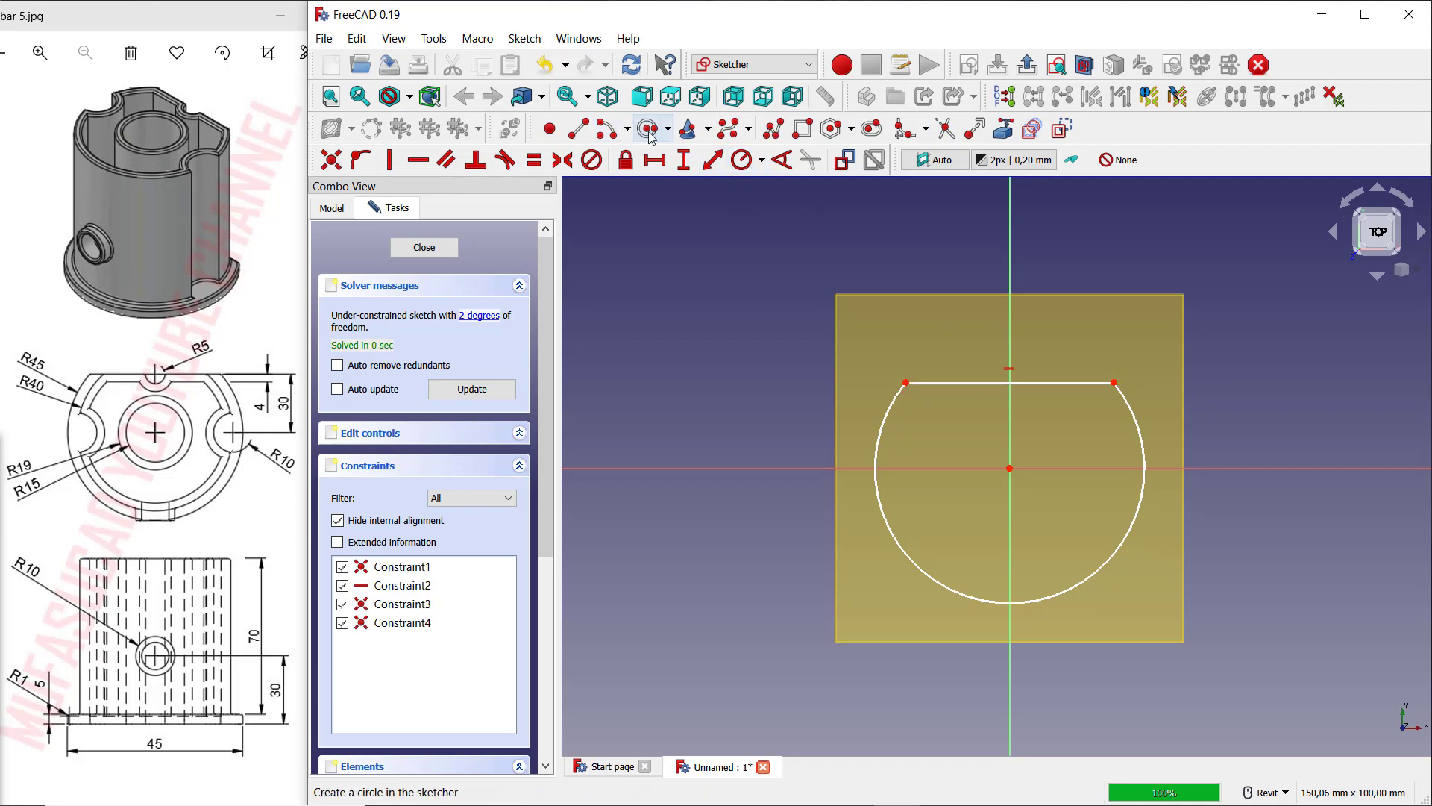
click(1009, 415)
click(1027, 415)
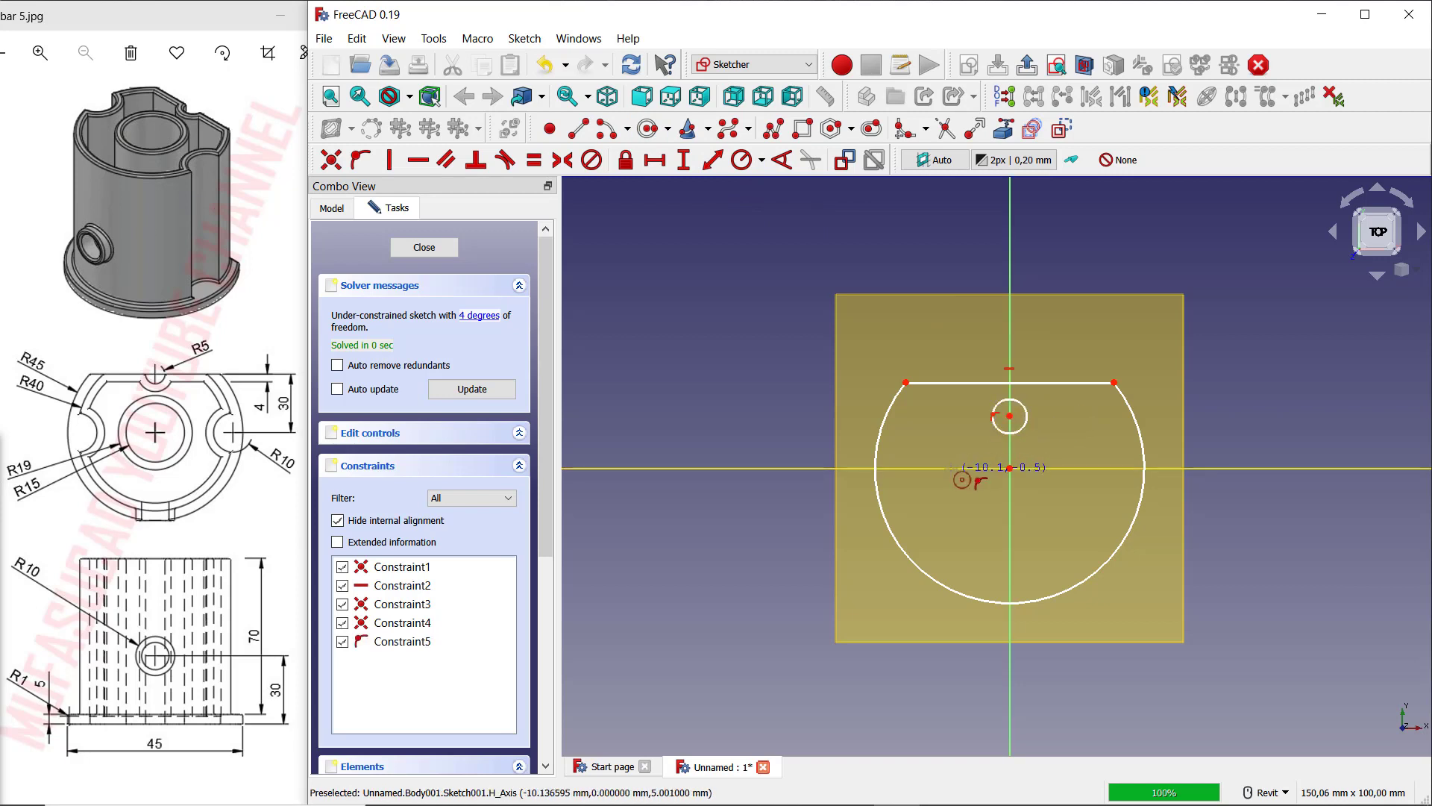
click(951, 468)
click(969, 465)
click(1070, 468)
click(1095, 466)
Step: Set radii of 40 mm for the large arc, 10 mm for both side circles, 5 mm for the top
click(746, 165)
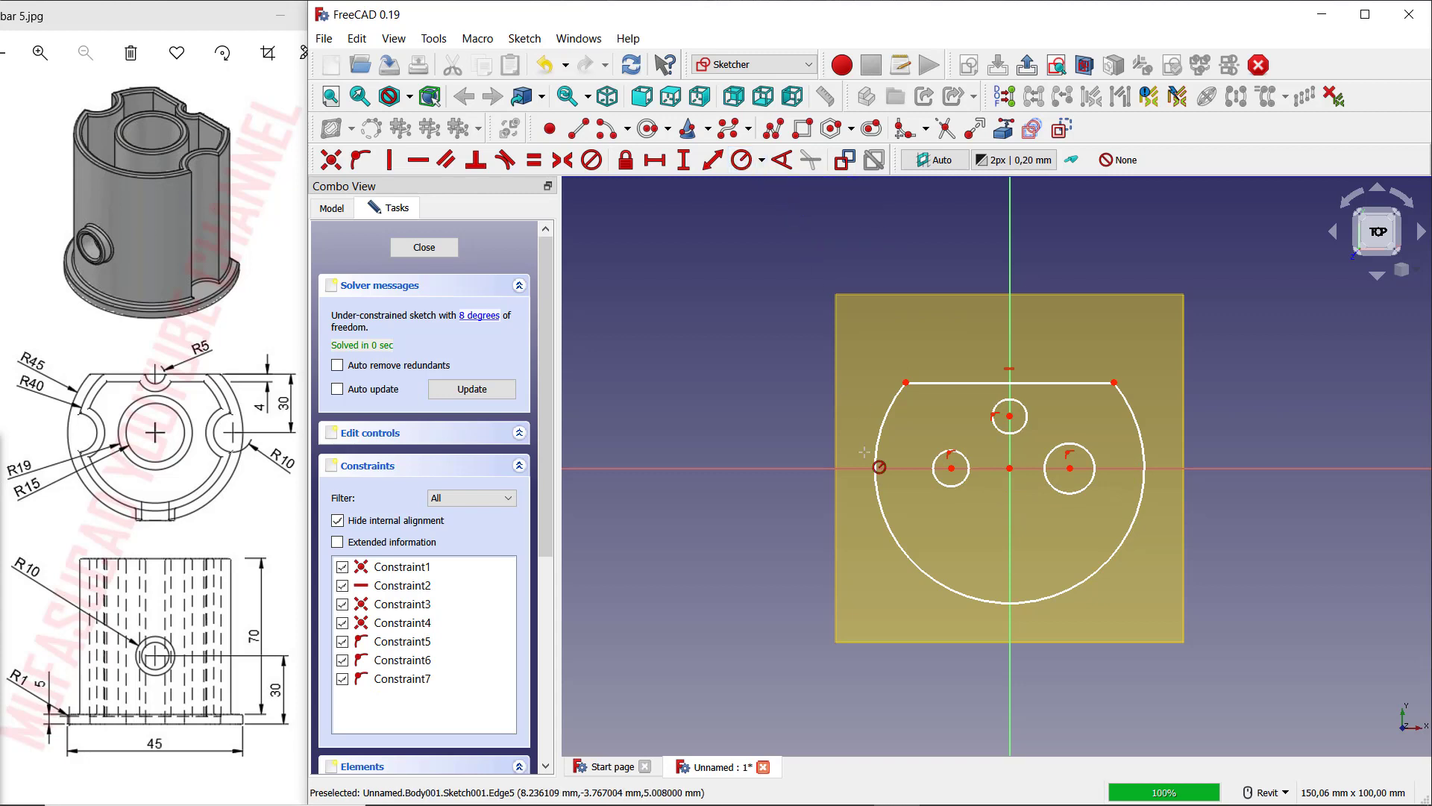
click(852, 509)
text(40)
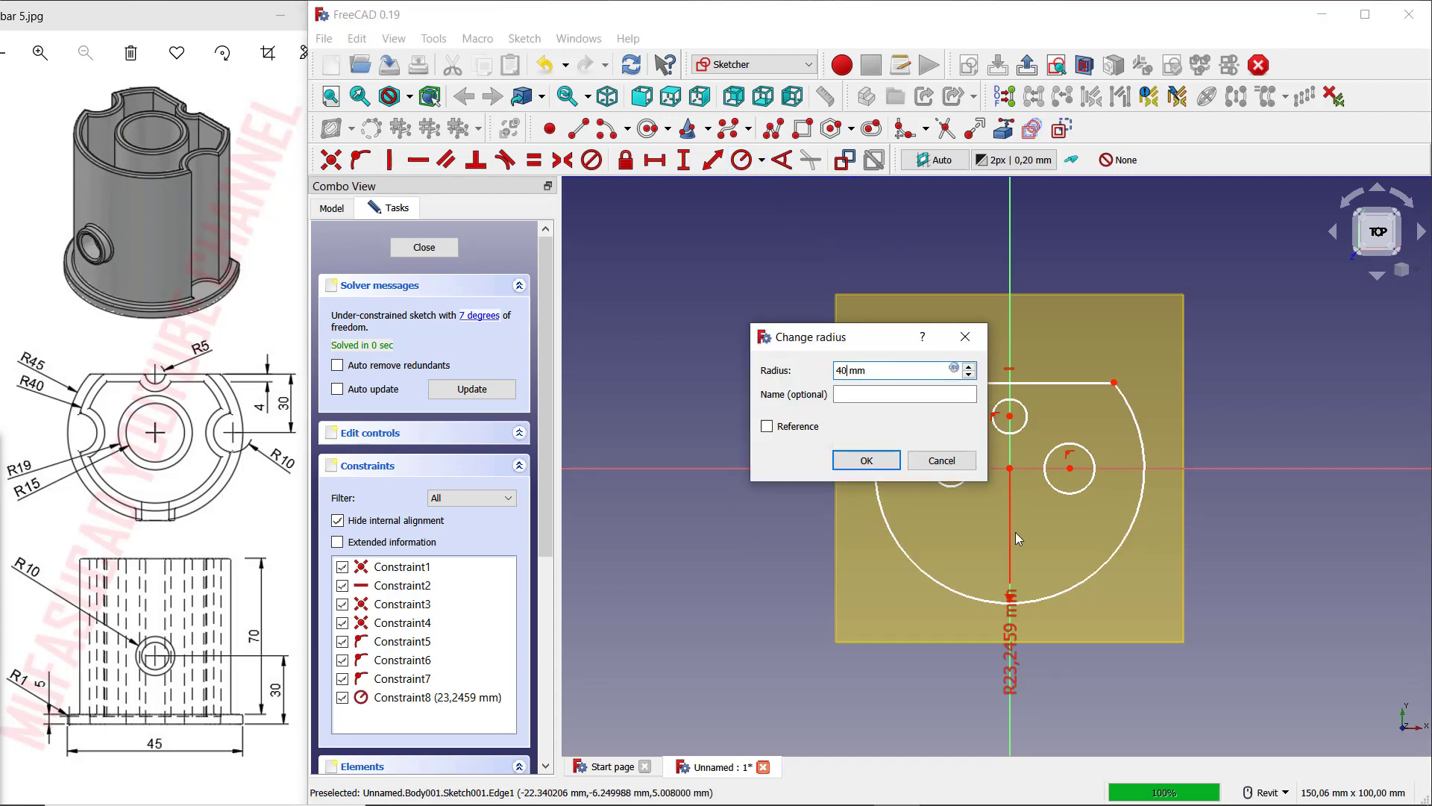
click(869, 458)
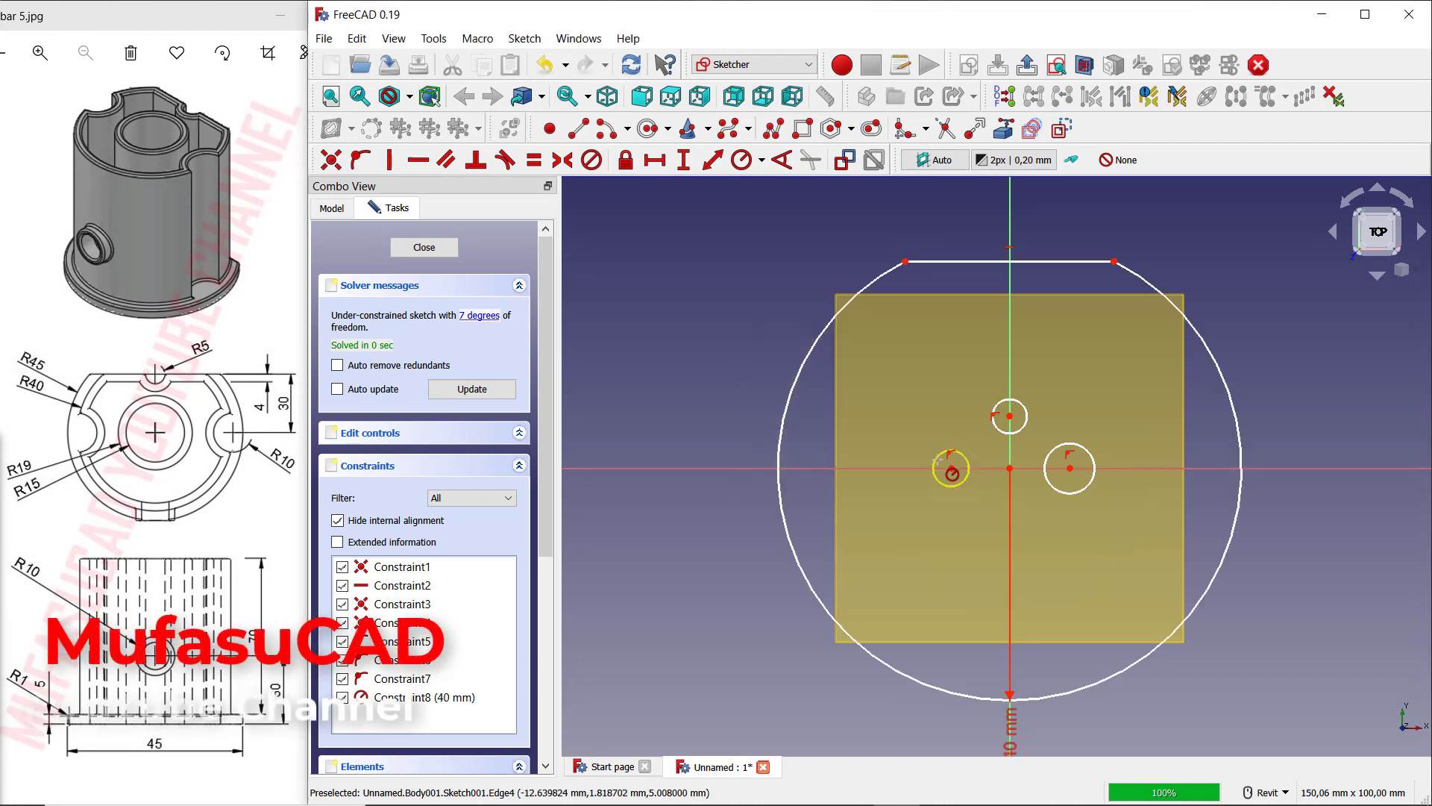
click(933, 464)
text(4)
key(BackSpace)
text(10)
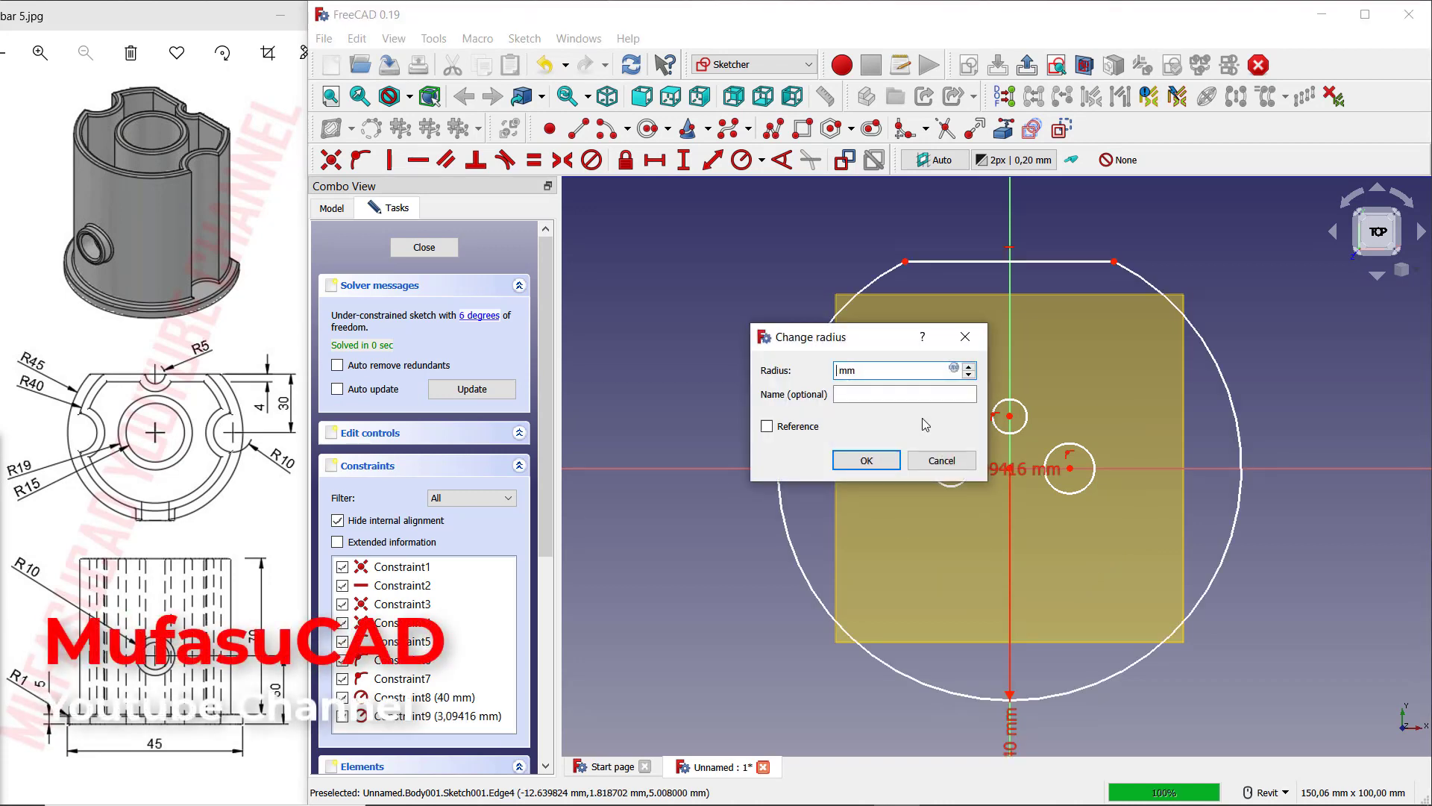
click(886, 459)
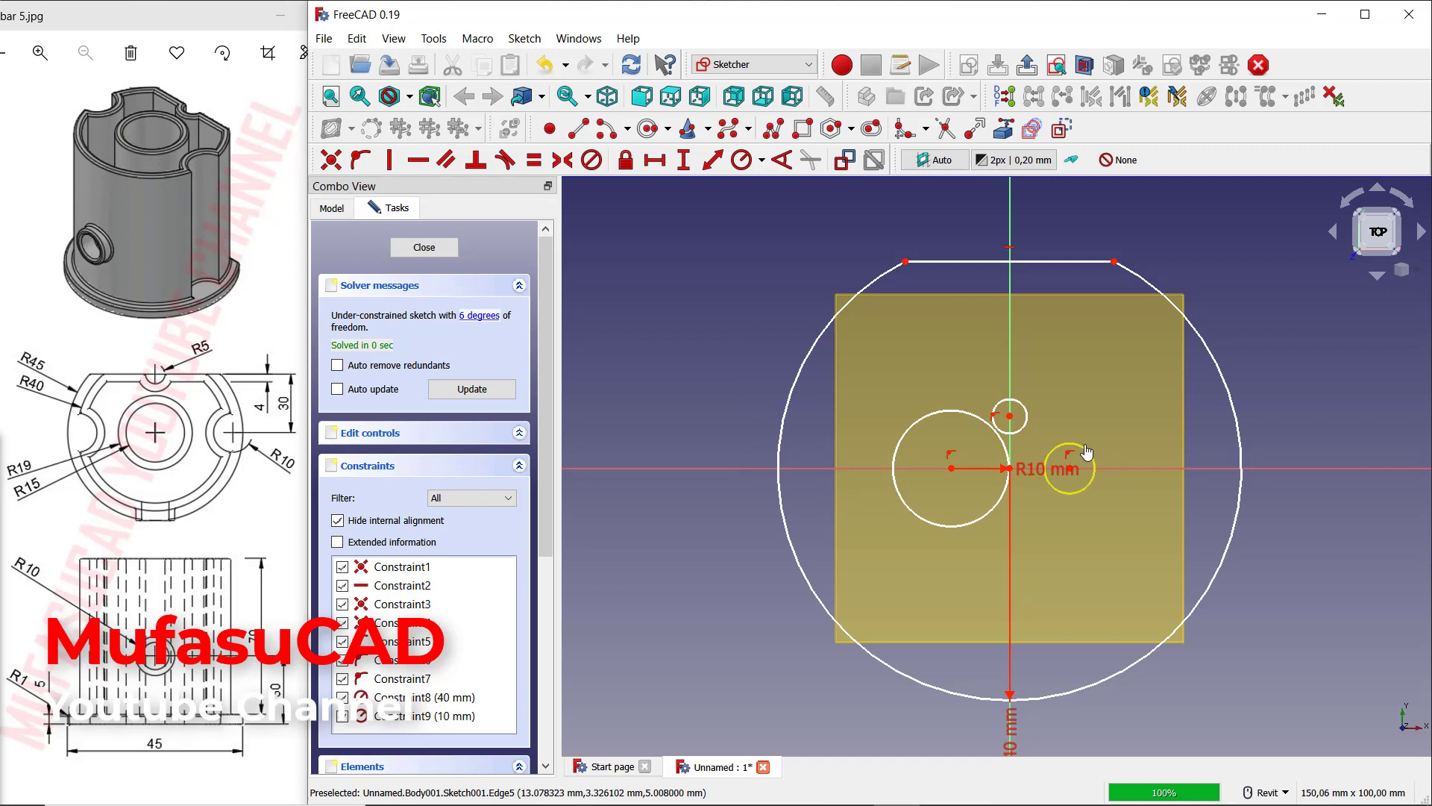
click(1084, 443)
text(10)
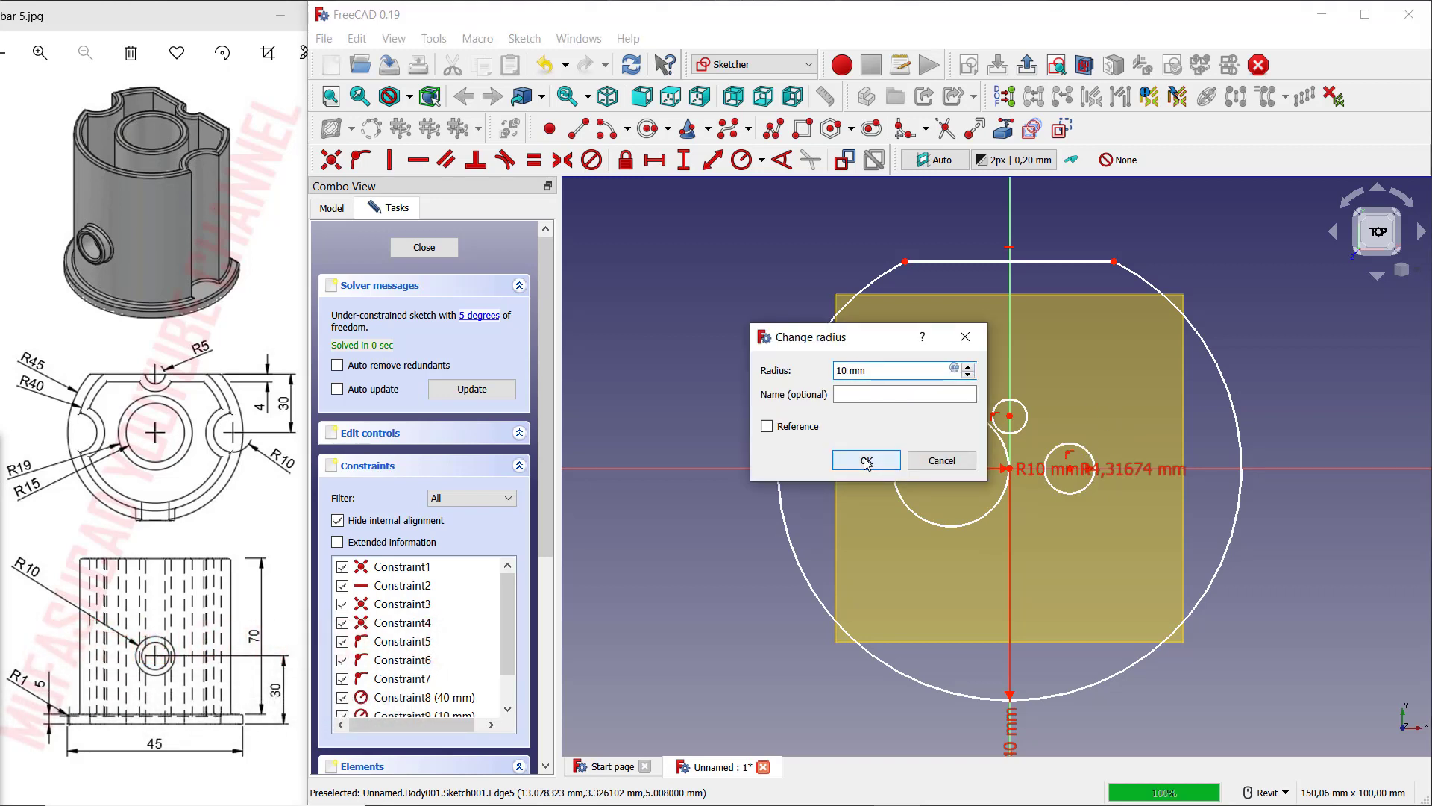
click(867, 461)
click(996, 403)
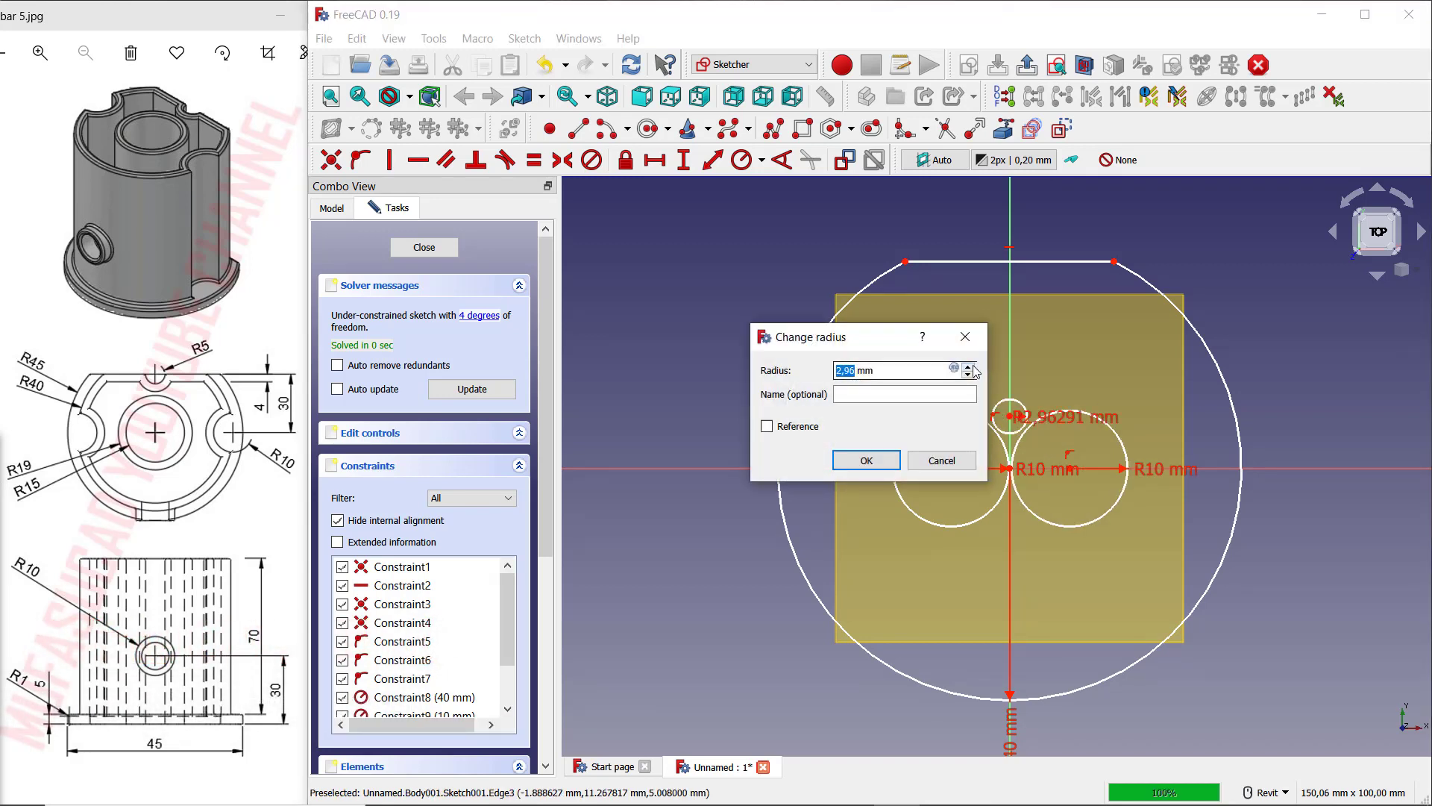
click(884, 458)
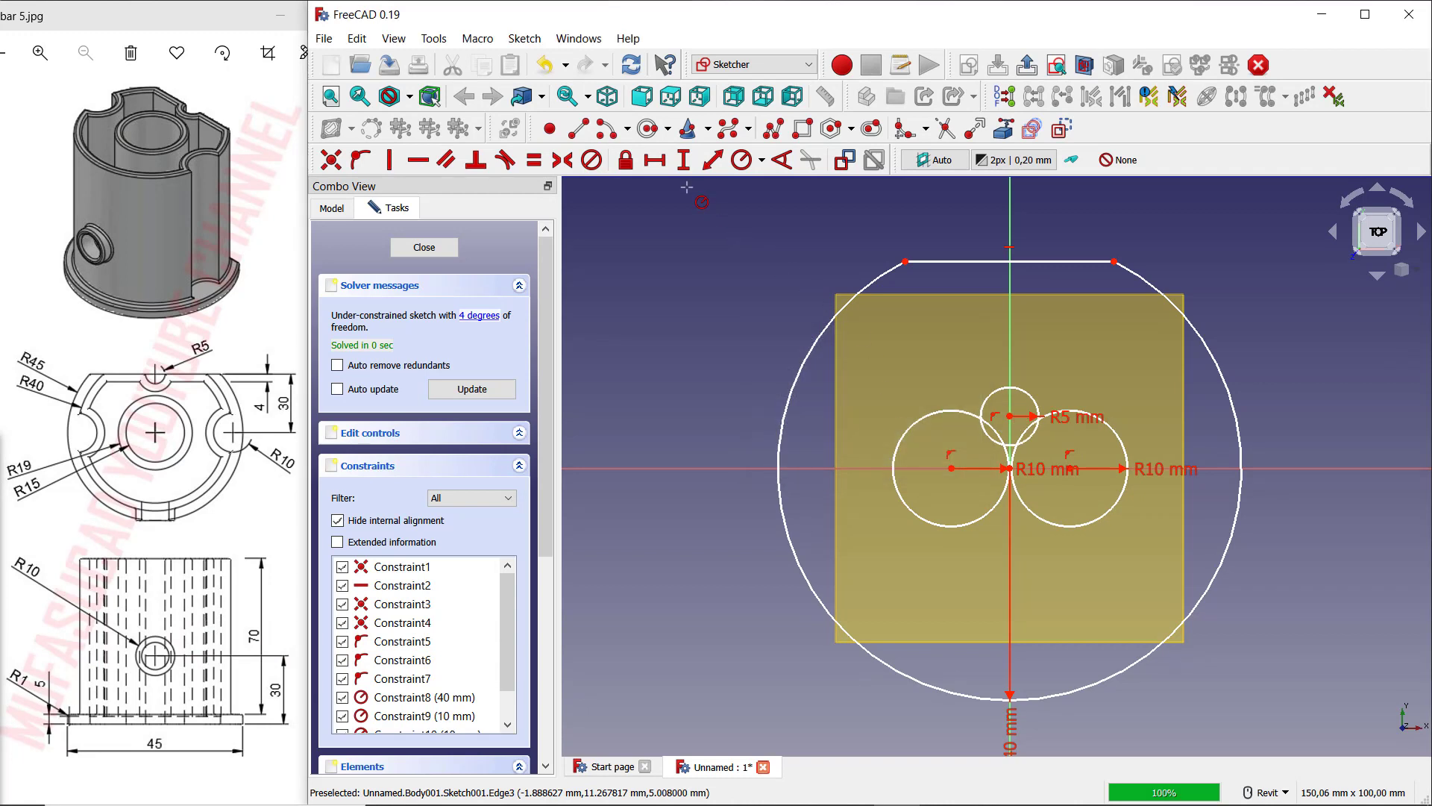
Step: Dimension the vertical distance from the top circle's centre to the origin
click(684, 159)
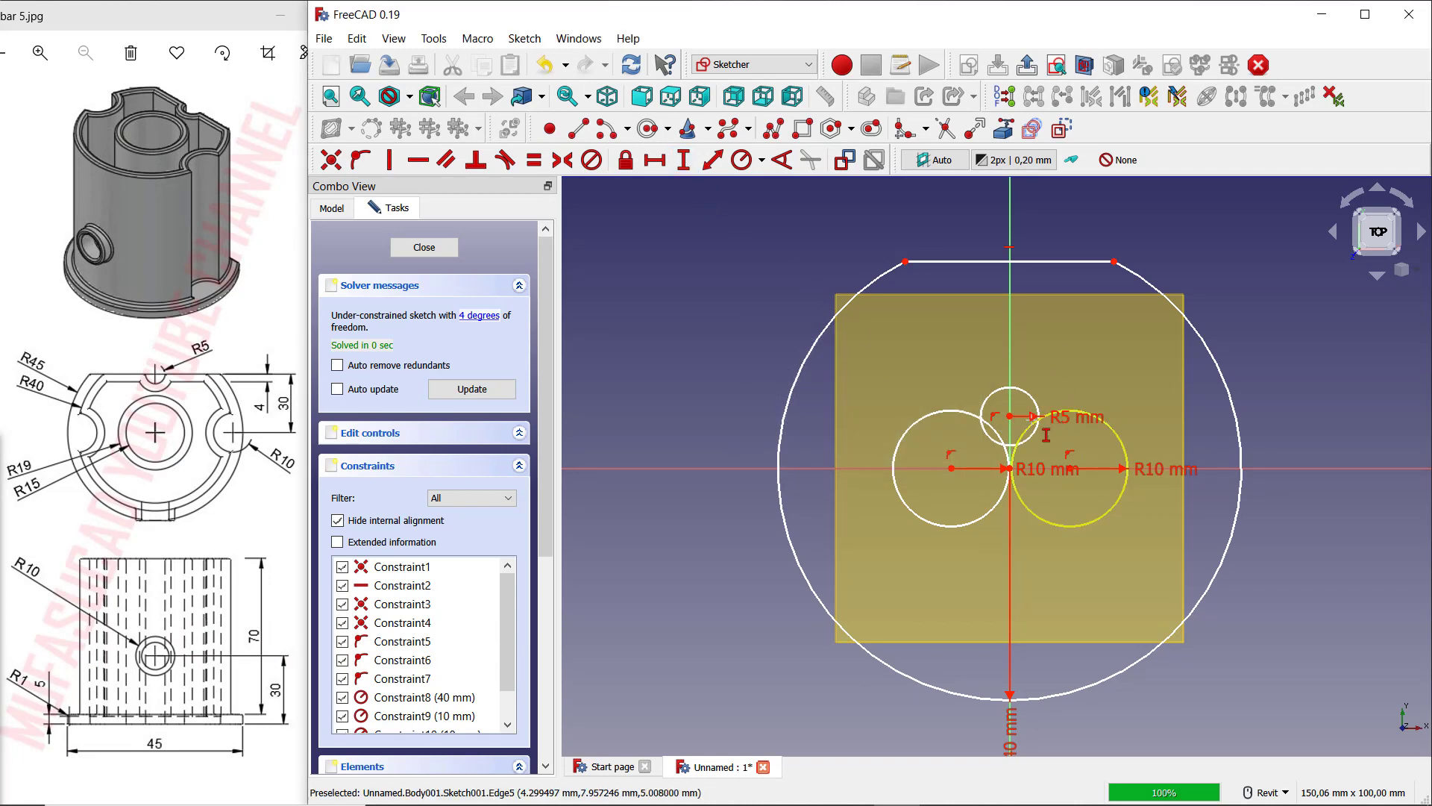
scroll(1016, 423, up, 2)
click(1001, 411)
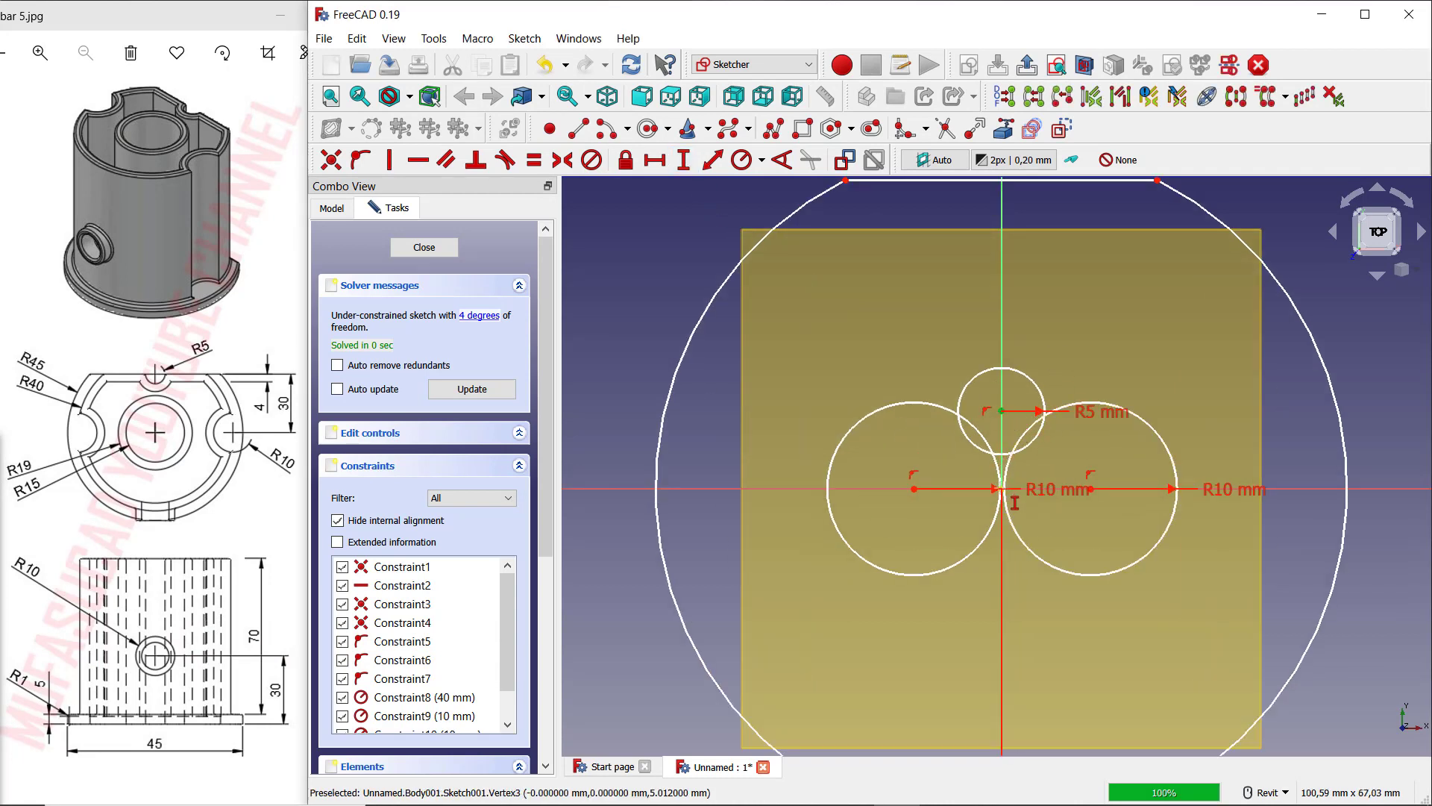
click(1001, 489)
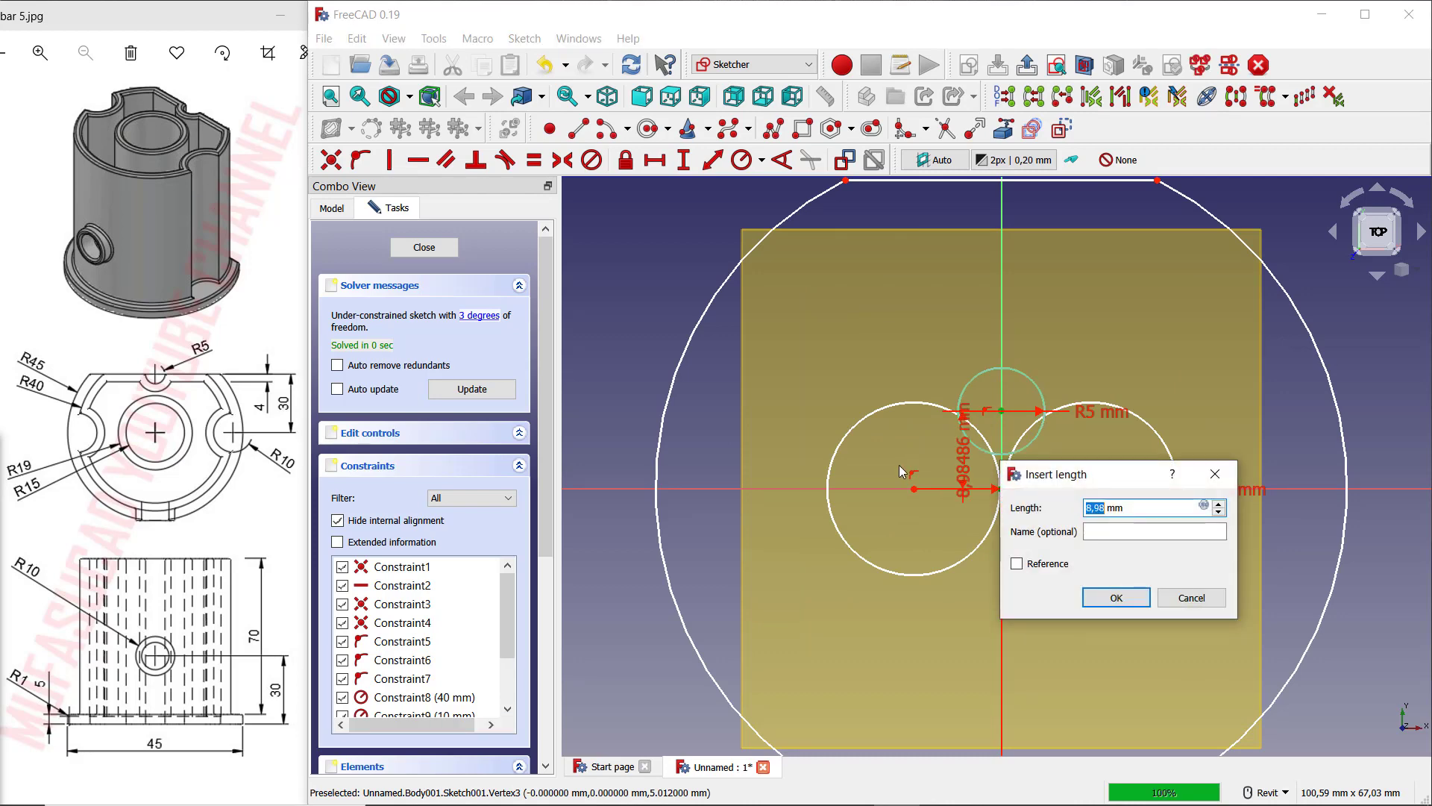
Step: Fix the top circle and the chord both 30 mm above the origin
key(Return)
scroll(962, 388, down, 1)
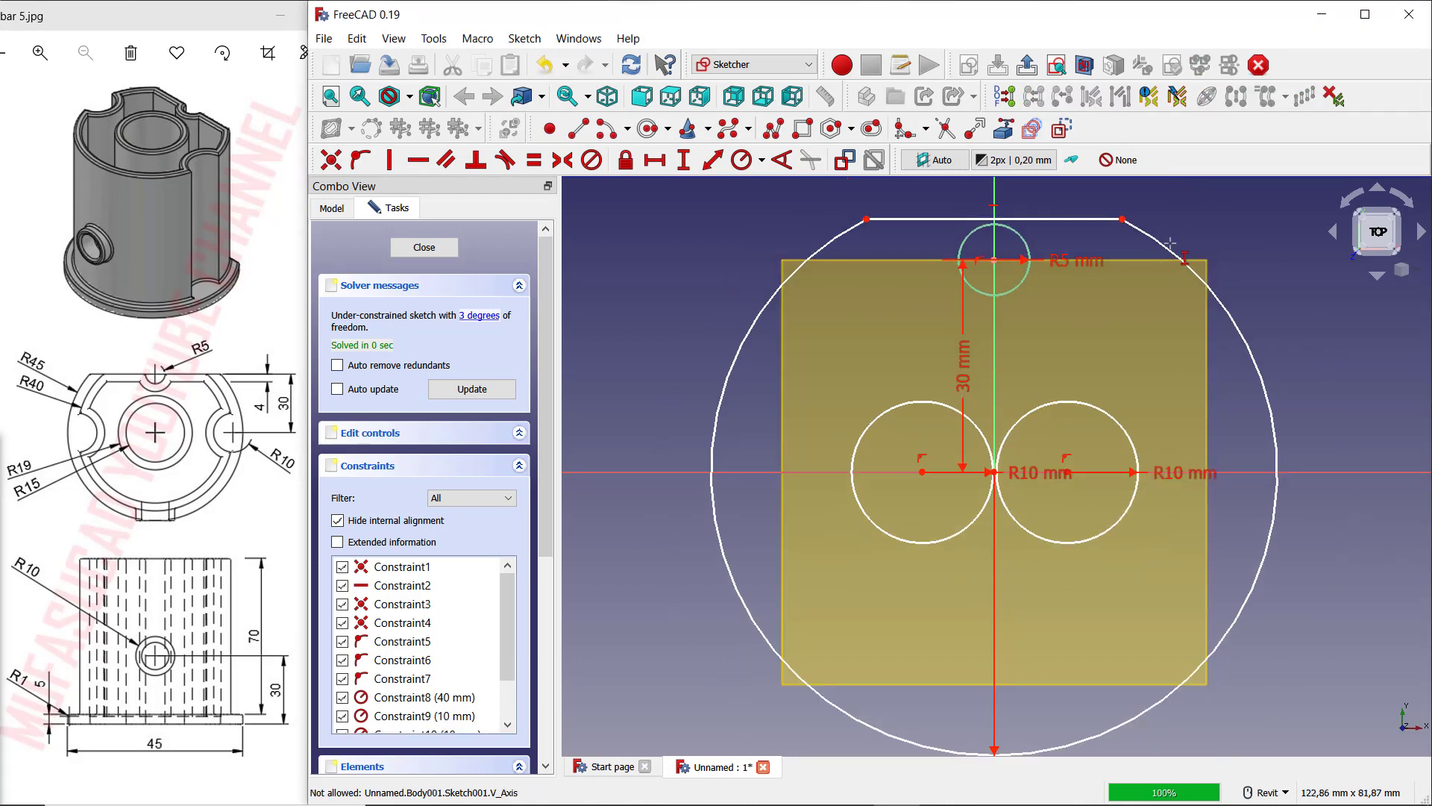
click(1122, 220)
scroll(997, 474, up, 2)
click(1004, 477)
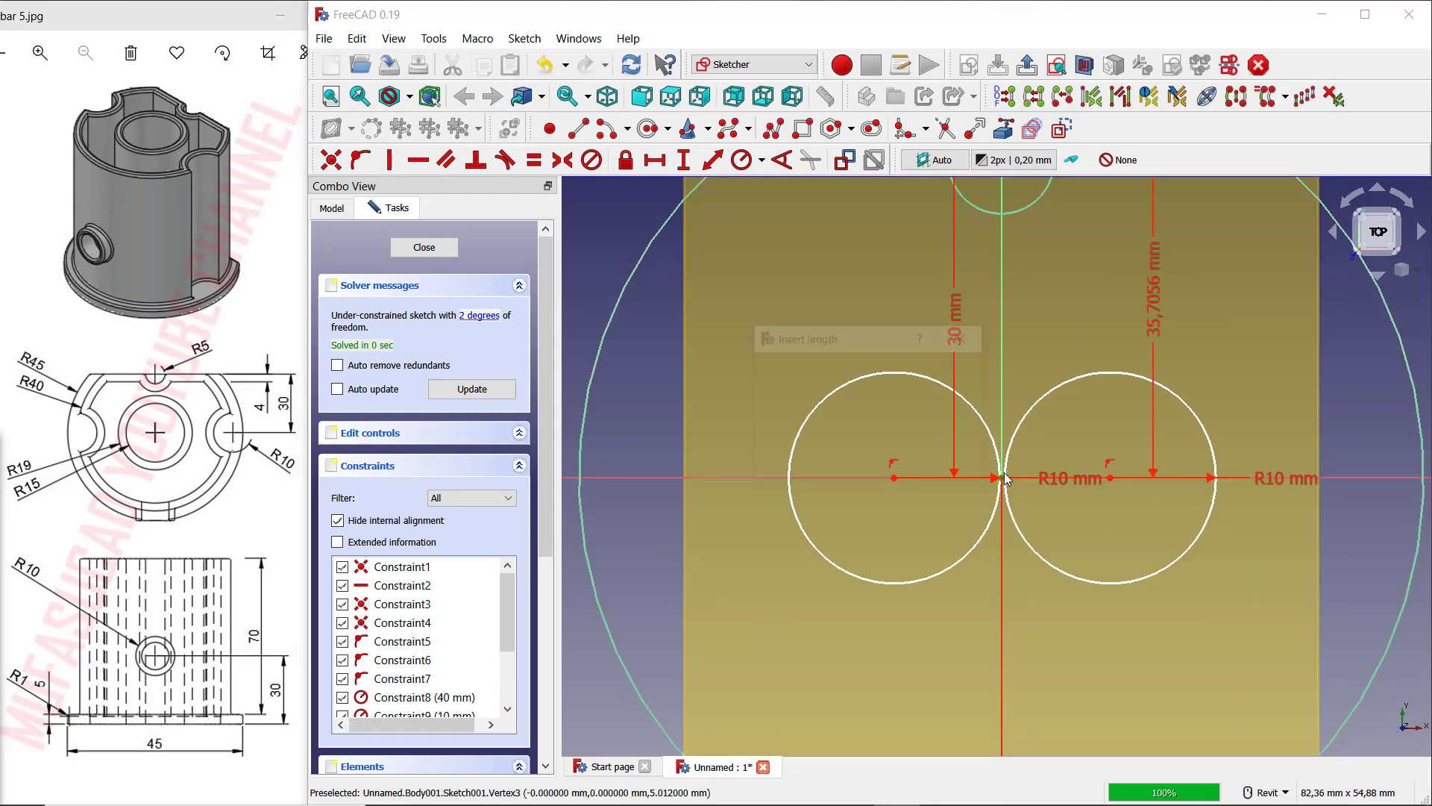
text(30)
key(Return)
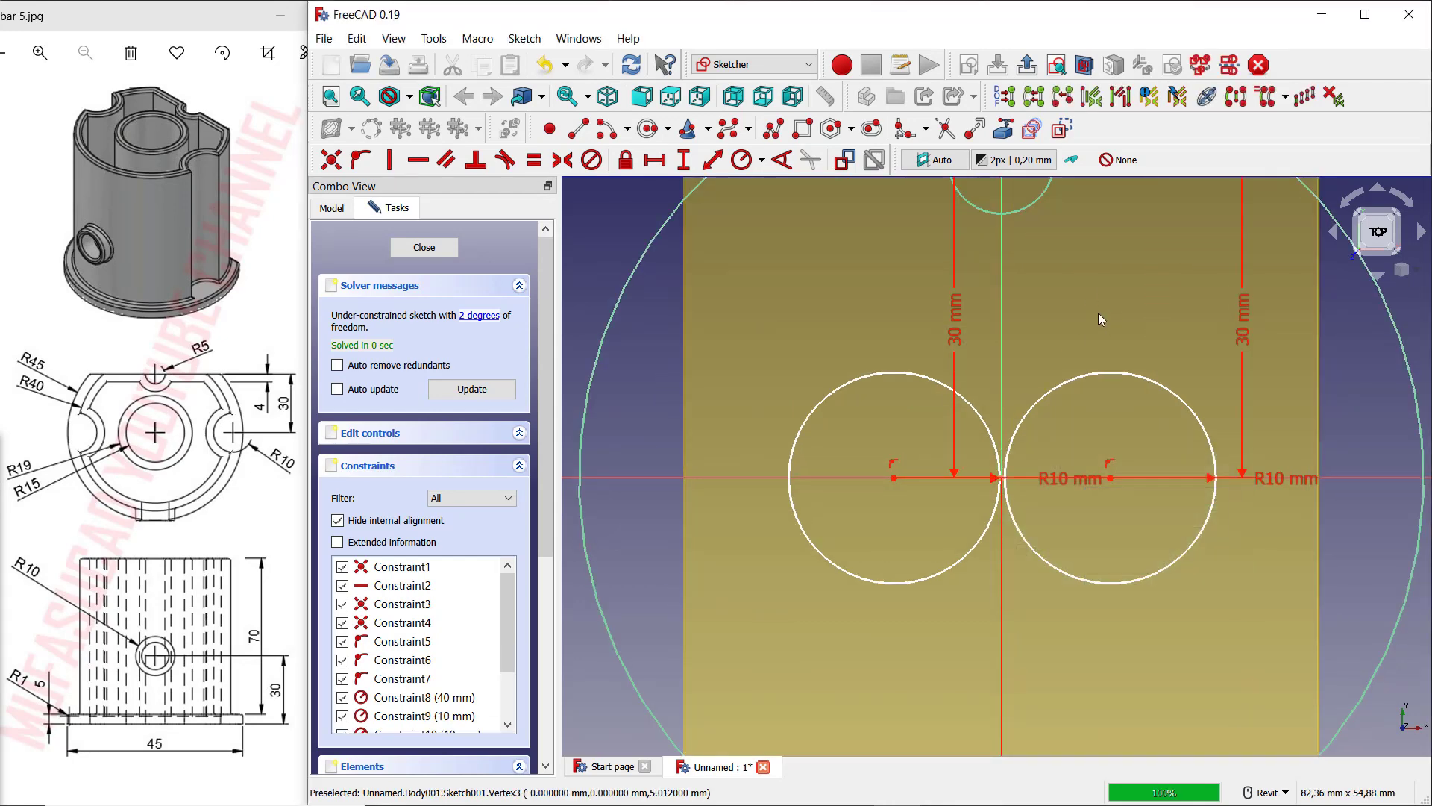
scroll(1098, 312, down, 2)
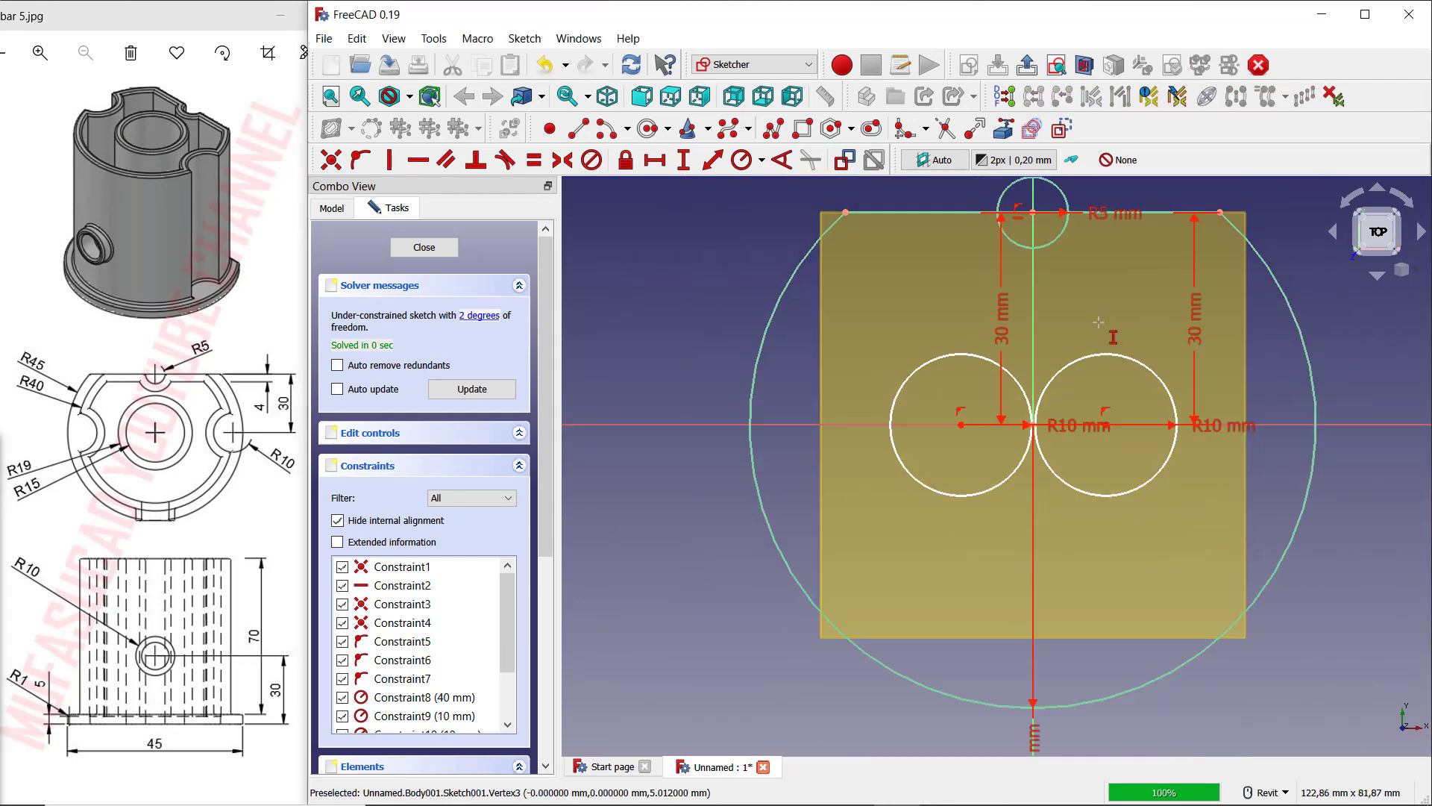
Step: Place the left and right R10 circle centres 40 mm from the vertical axis
click(664, 164)
click(960, 425)
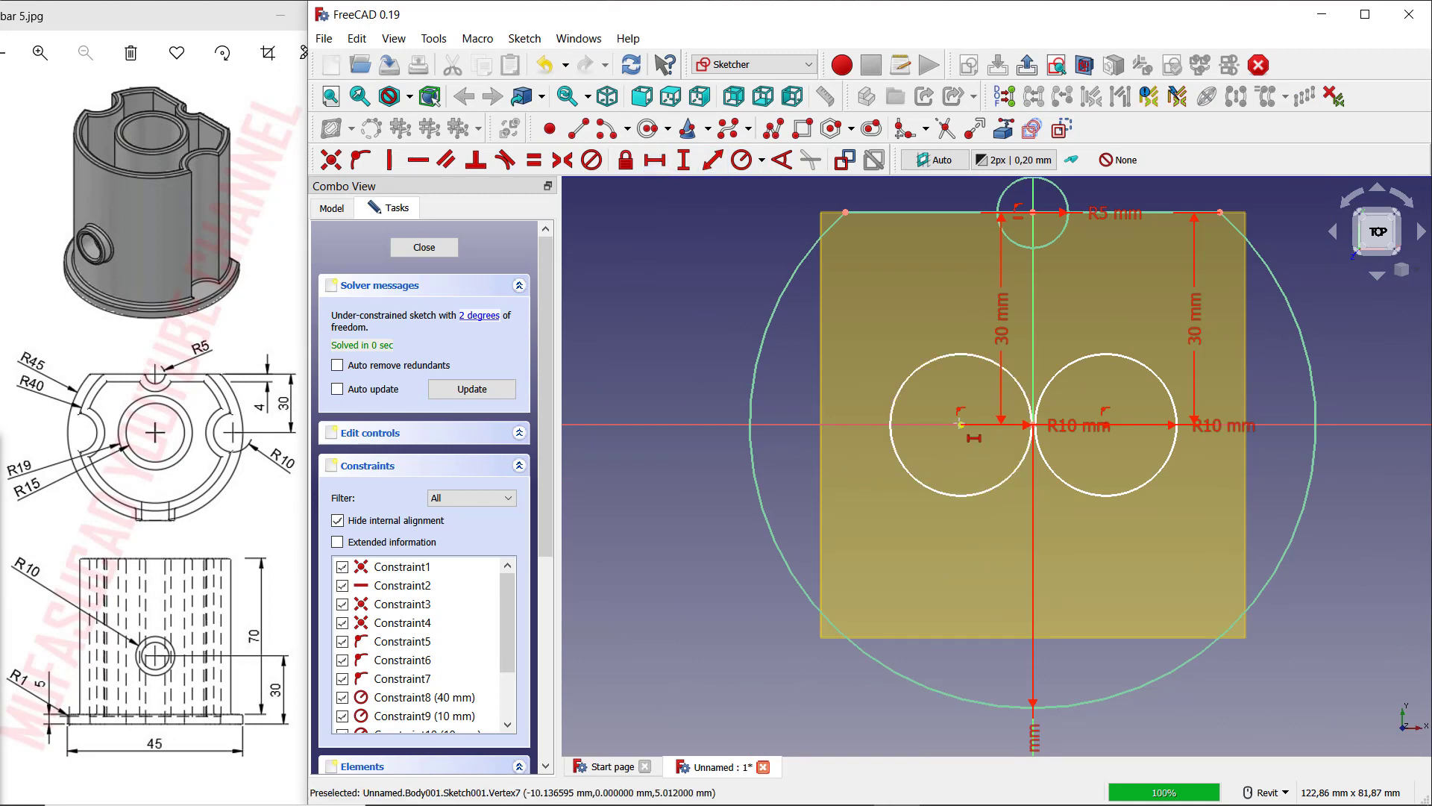
click(1033, 425)
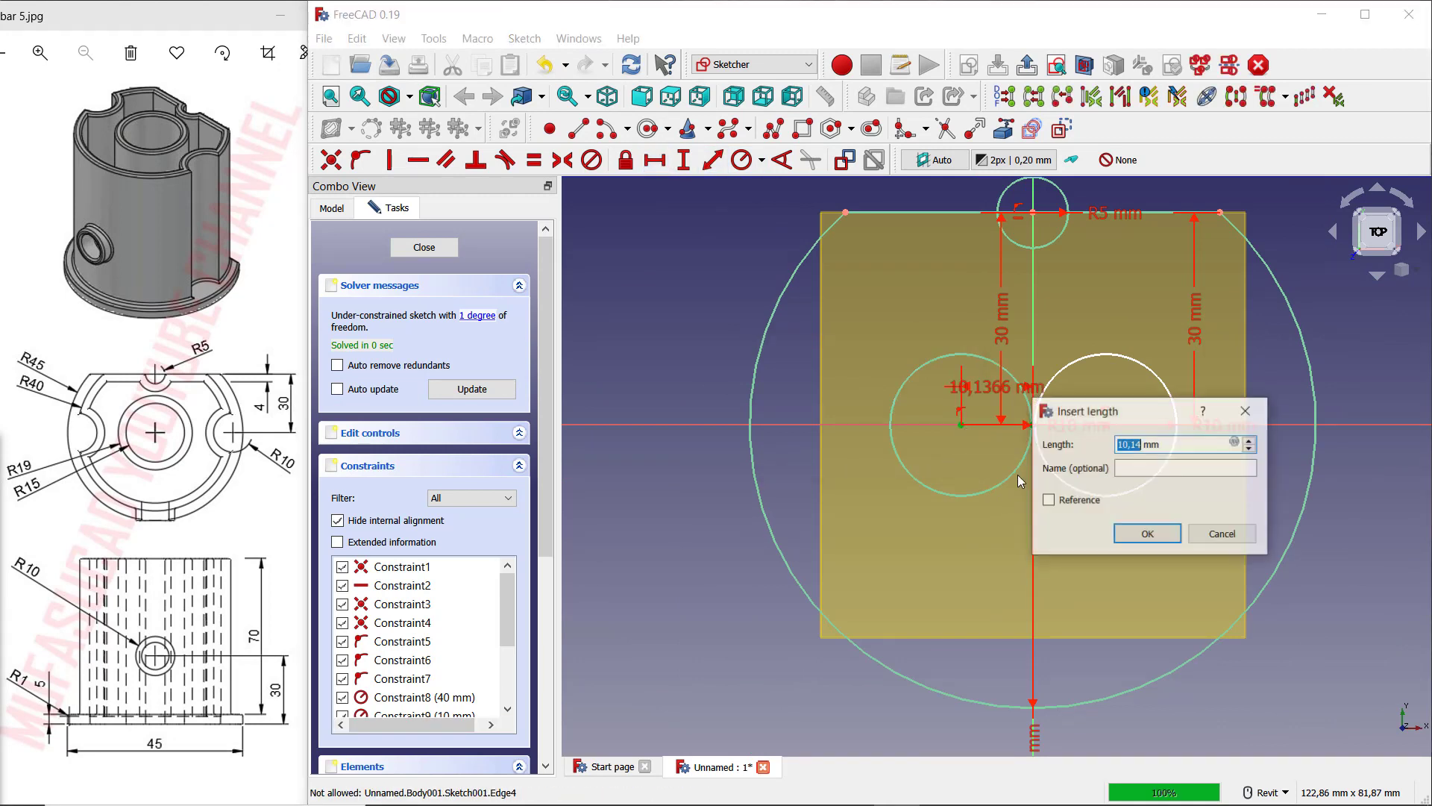
text(40)
key(Return)
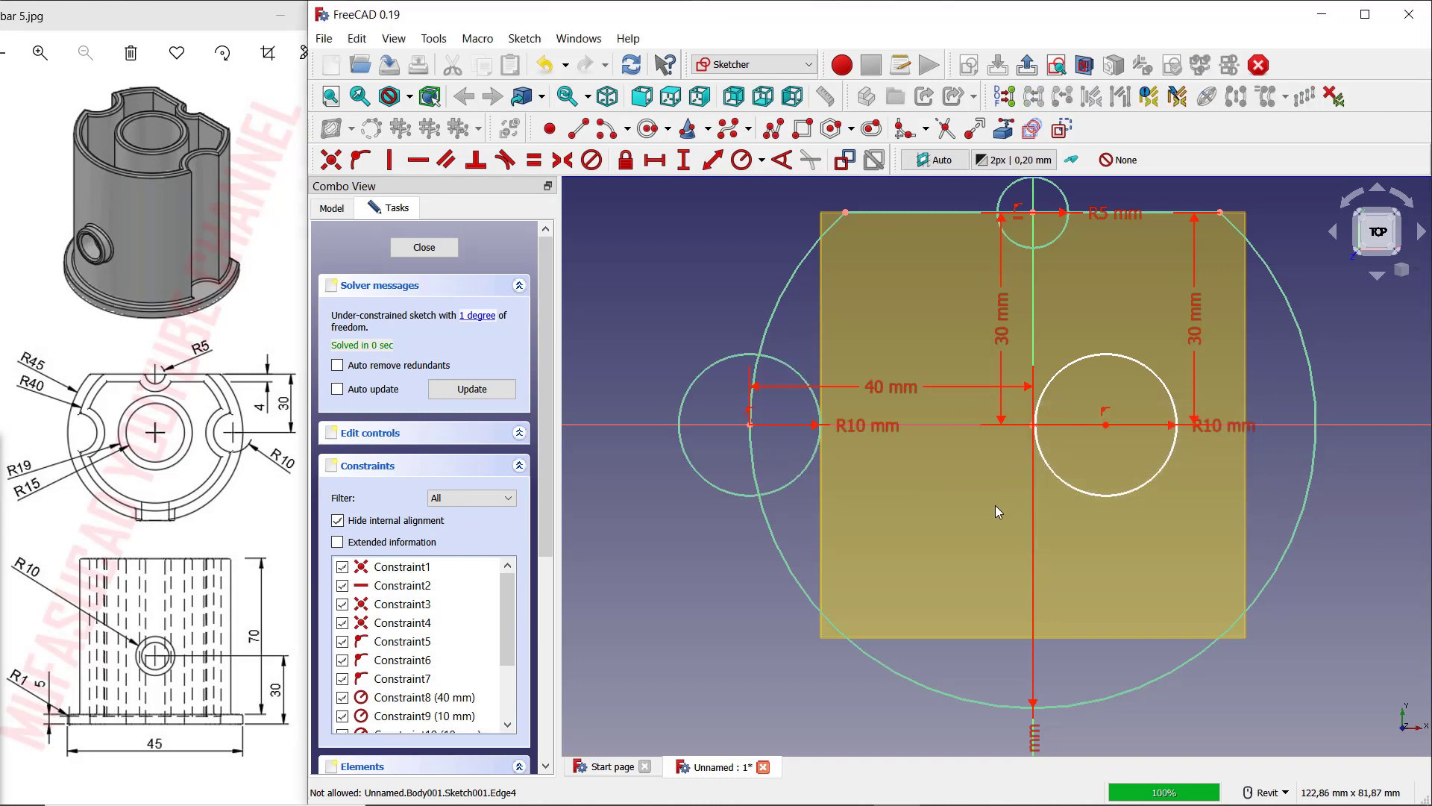
click(1105, 424)
click(1034, 430)
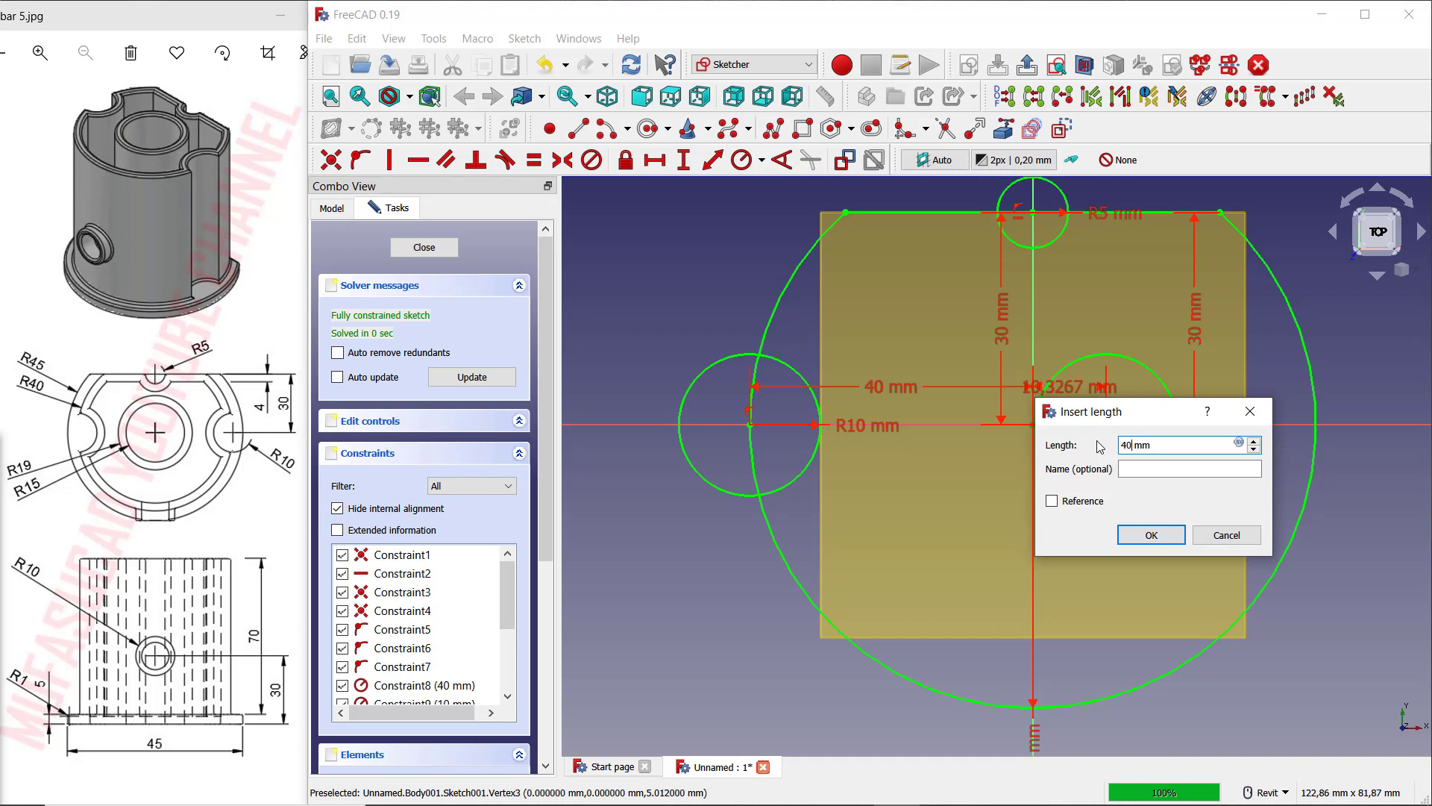
key(Return)
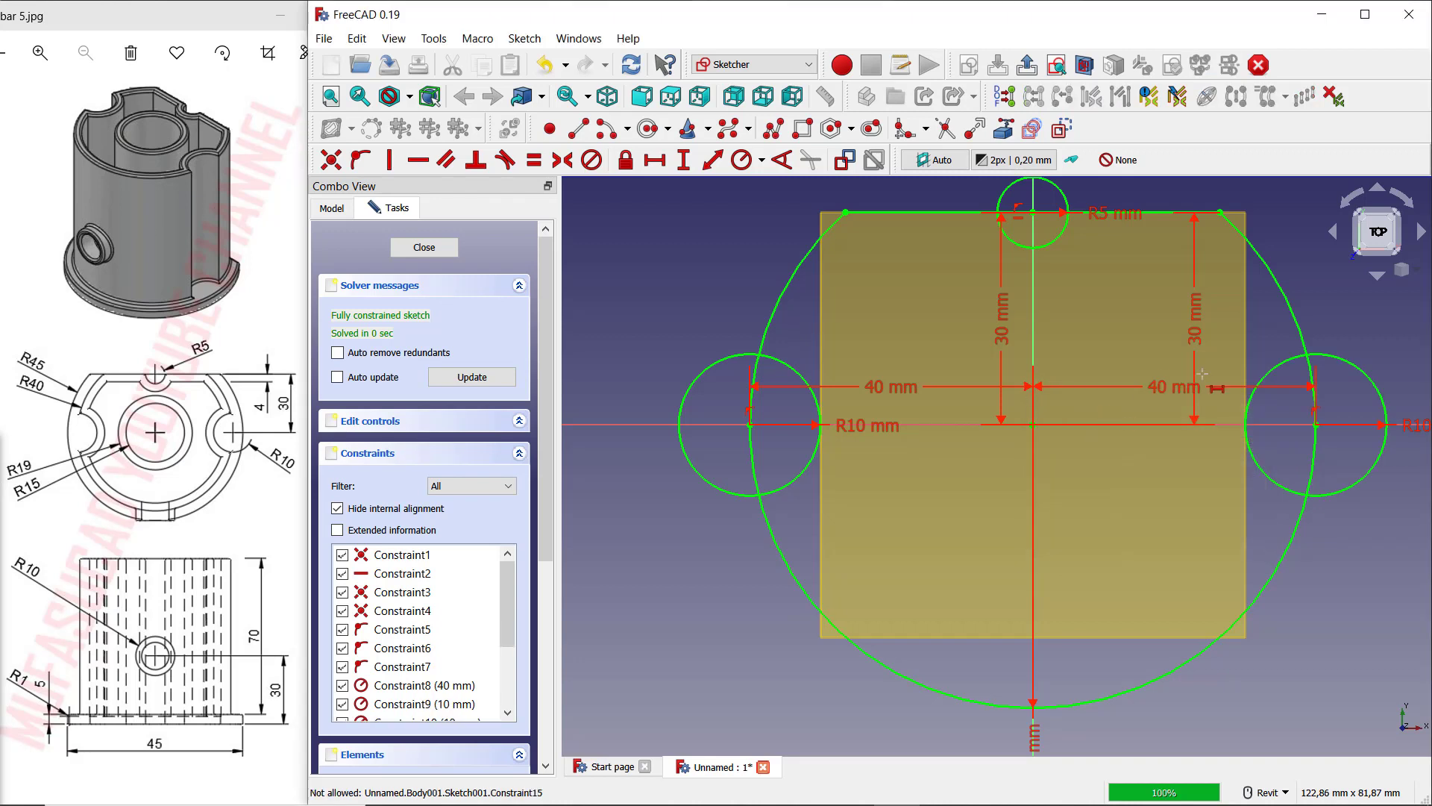
Step: Trim the R10 circles, R5 circle and enclosed outline arcs into three notches, then close the sketch
click(945, 130)
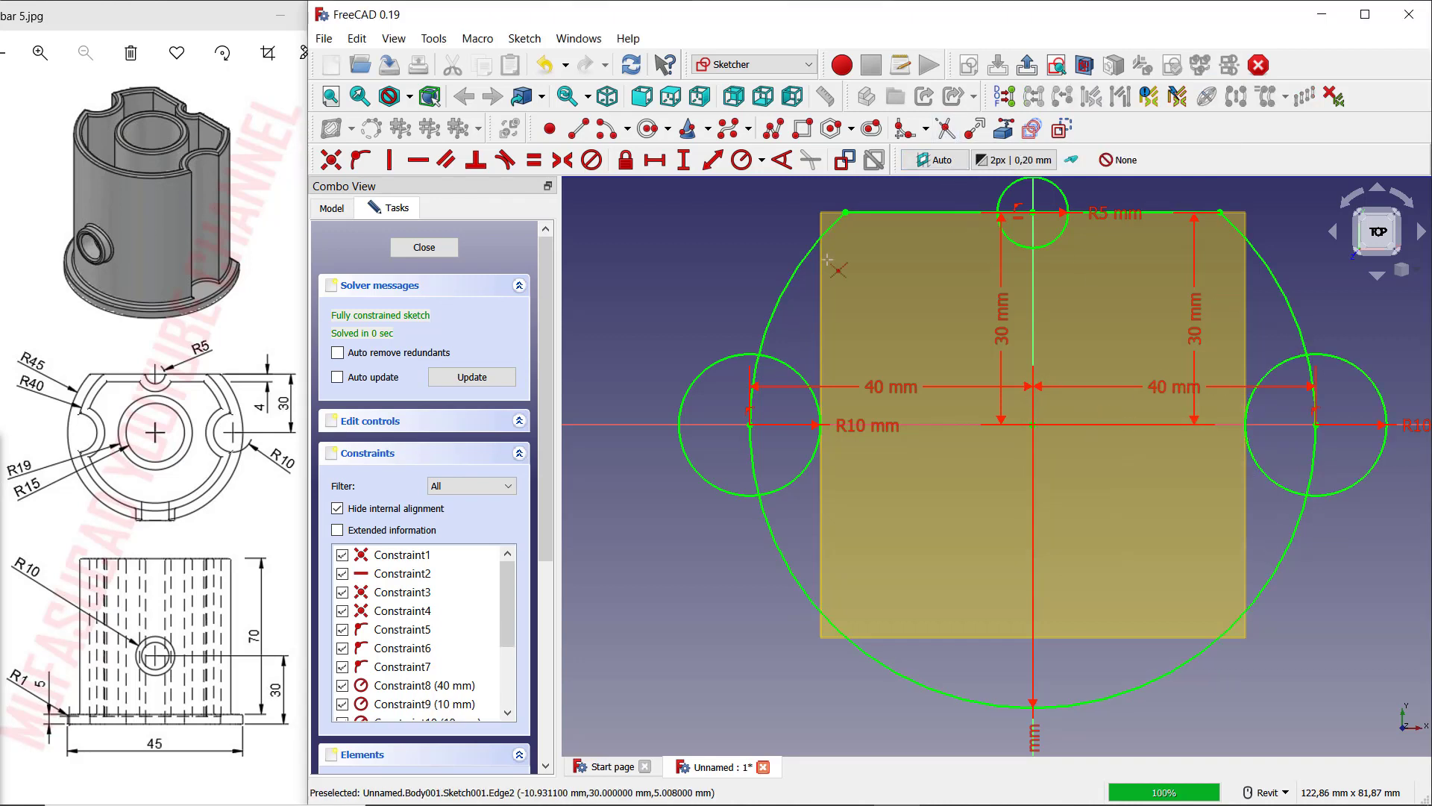
click(727, 358)
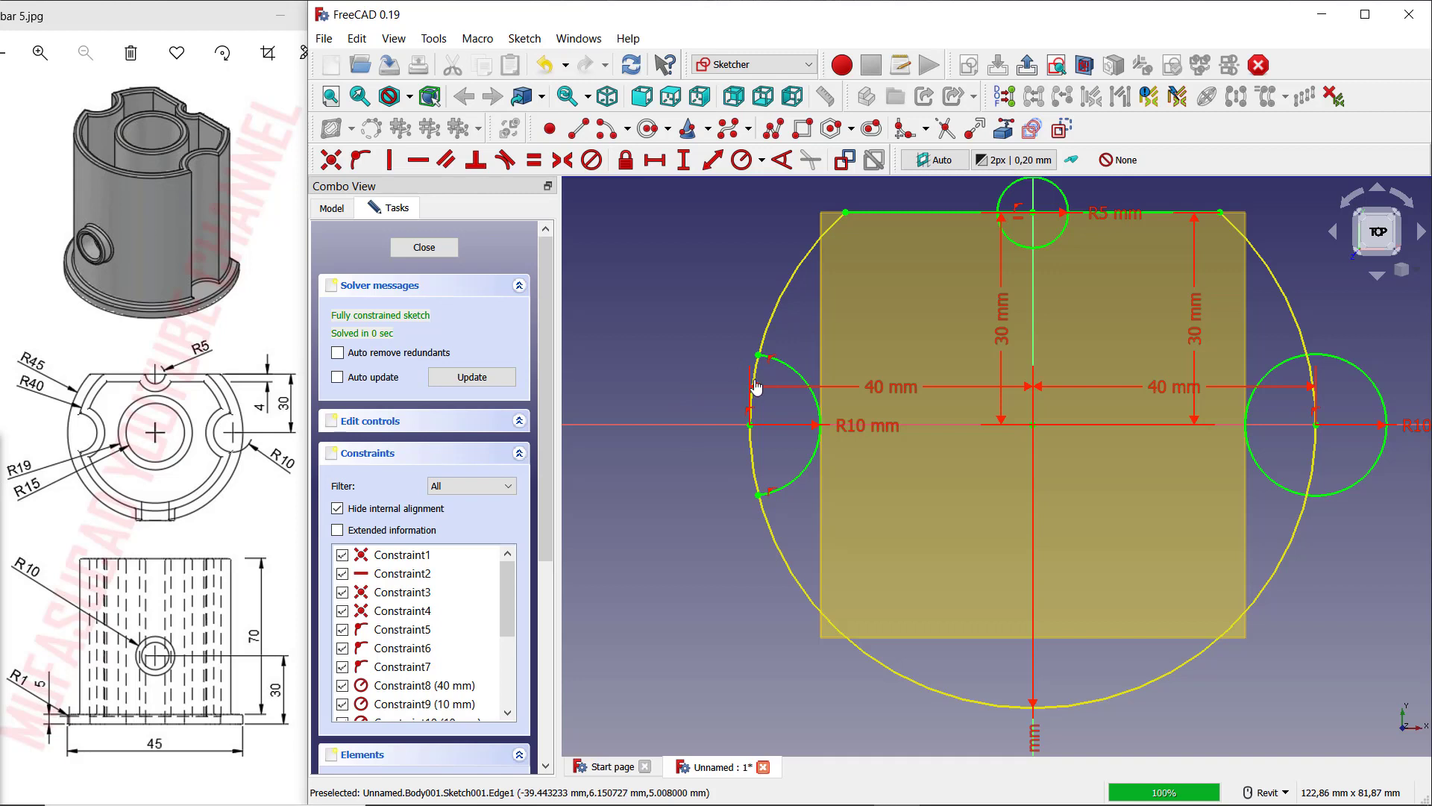
click(755, 386)
scroll(984, 308, down, 2)
click(1036, 213)
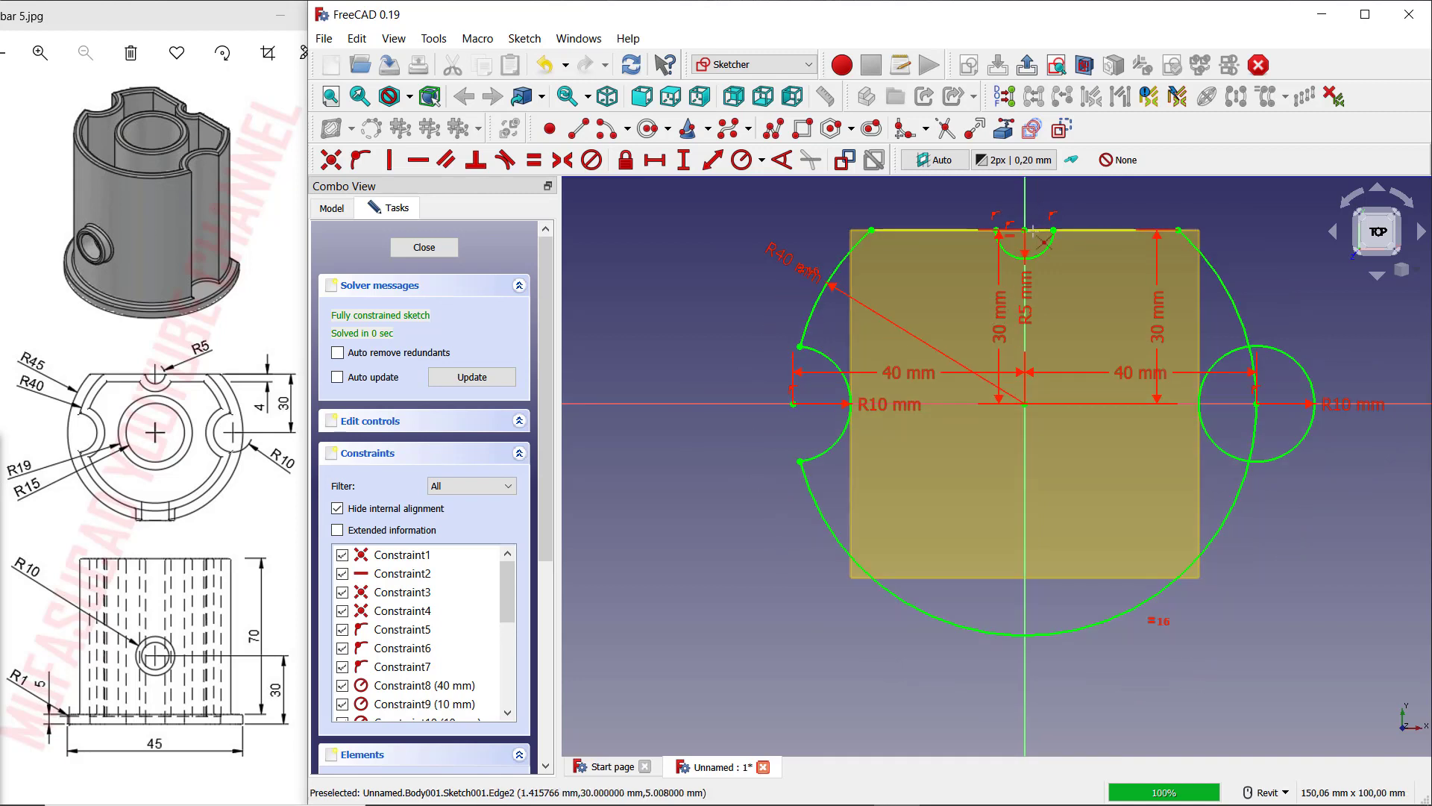
click(1289, 356)
click(1256, 381)
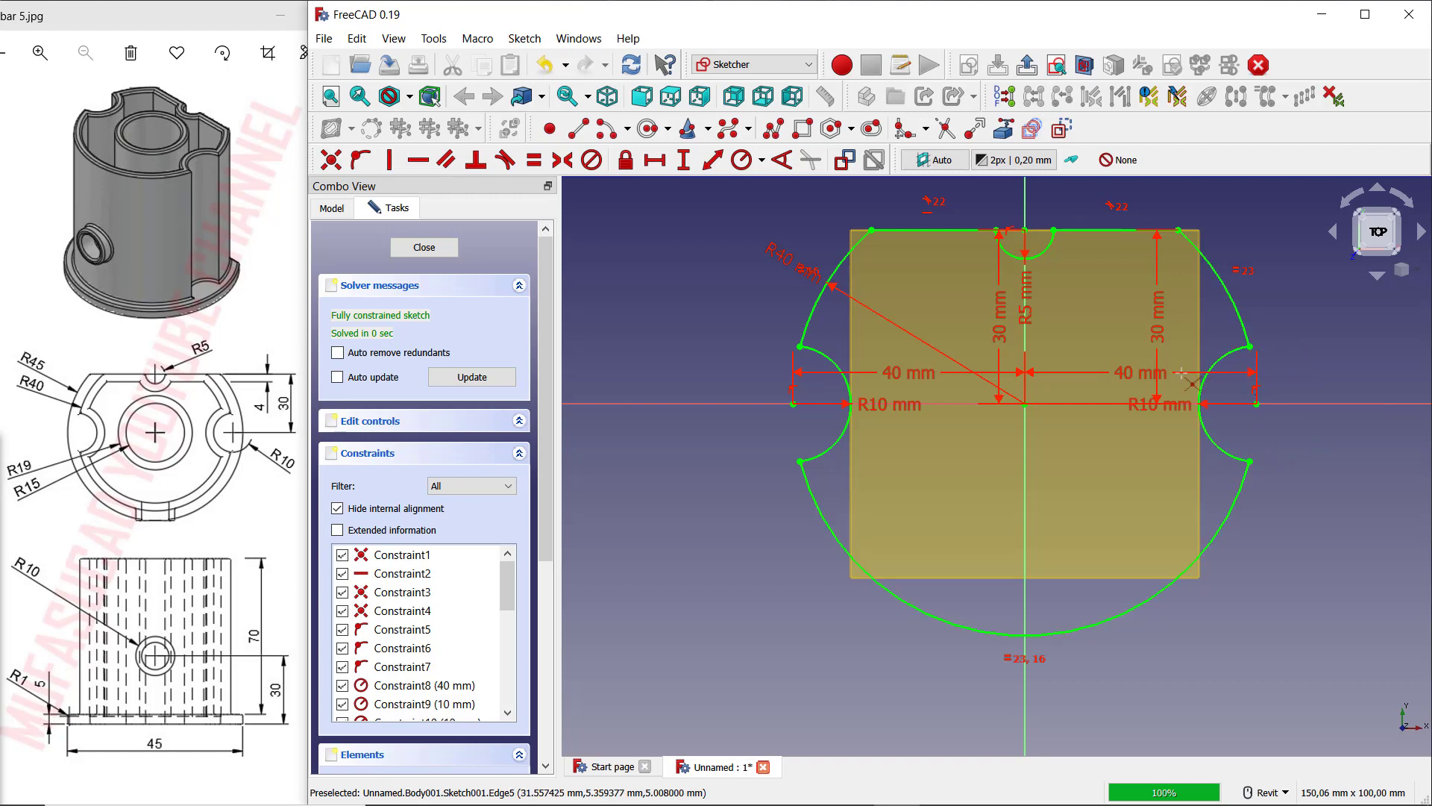
click(423, 248)
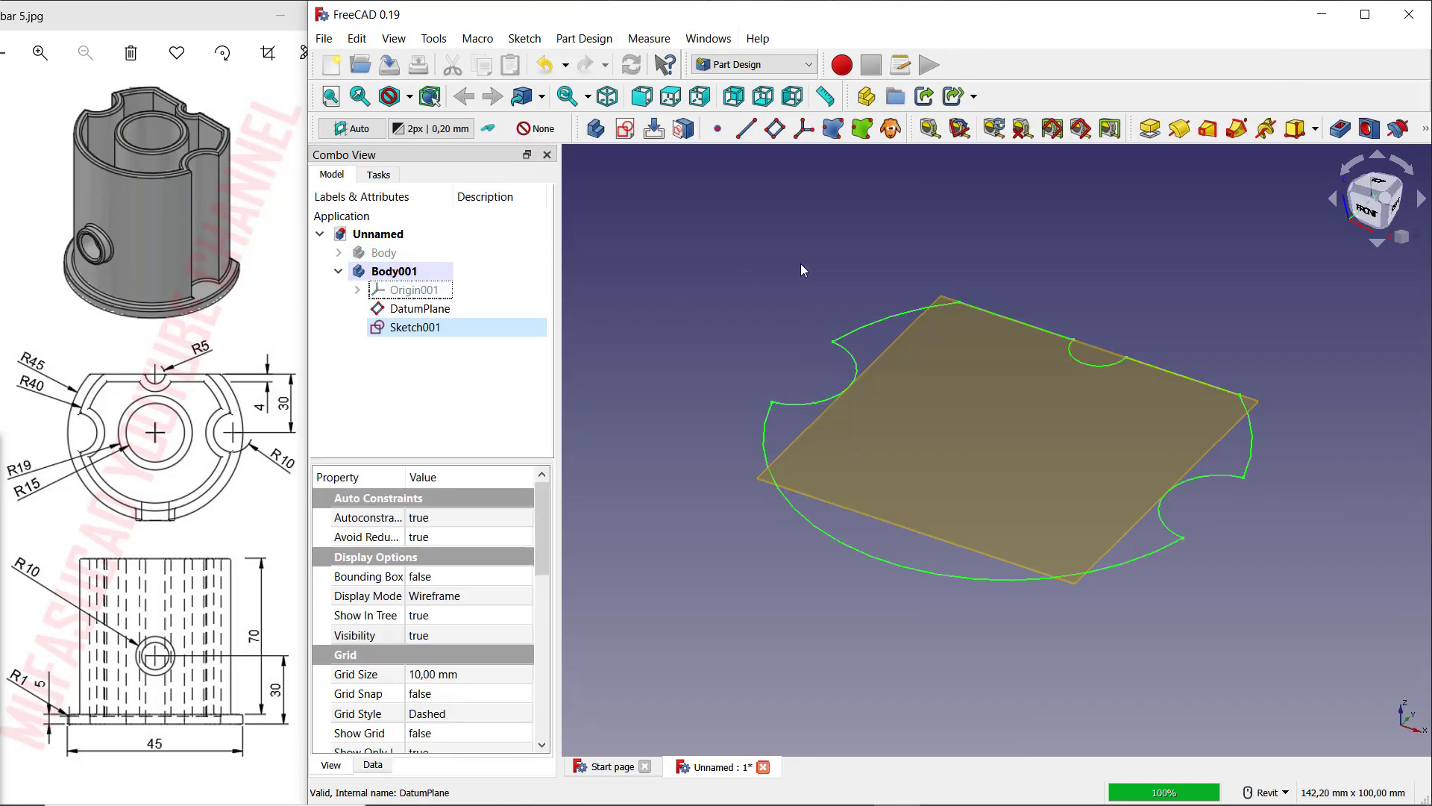
Step: Pad the notched sketch to a length of 70 mm
click(1150, 128)
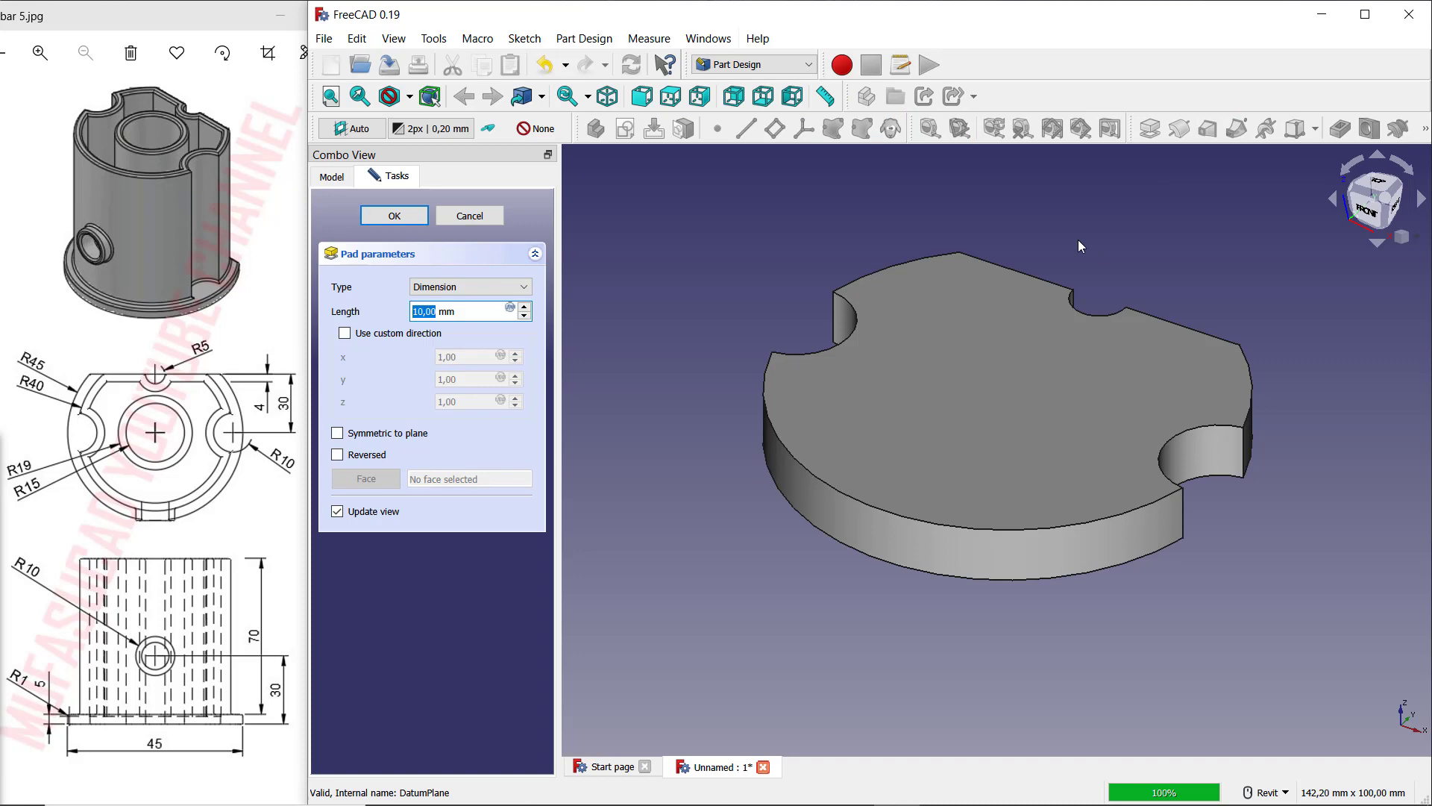
click(393, 216)
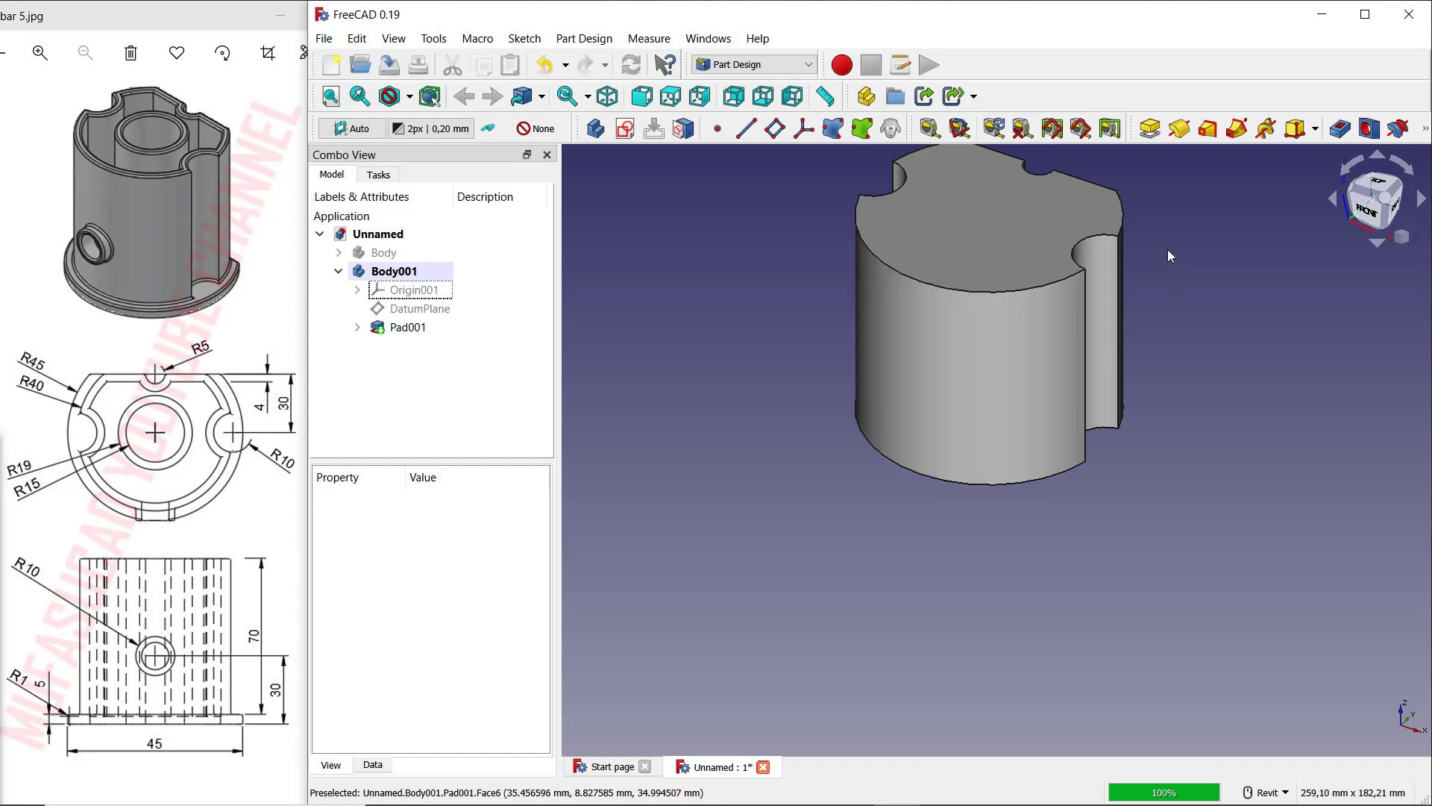
Step: Show the base Body again, display Body001's origin and make Body001 active
click(385, 255)
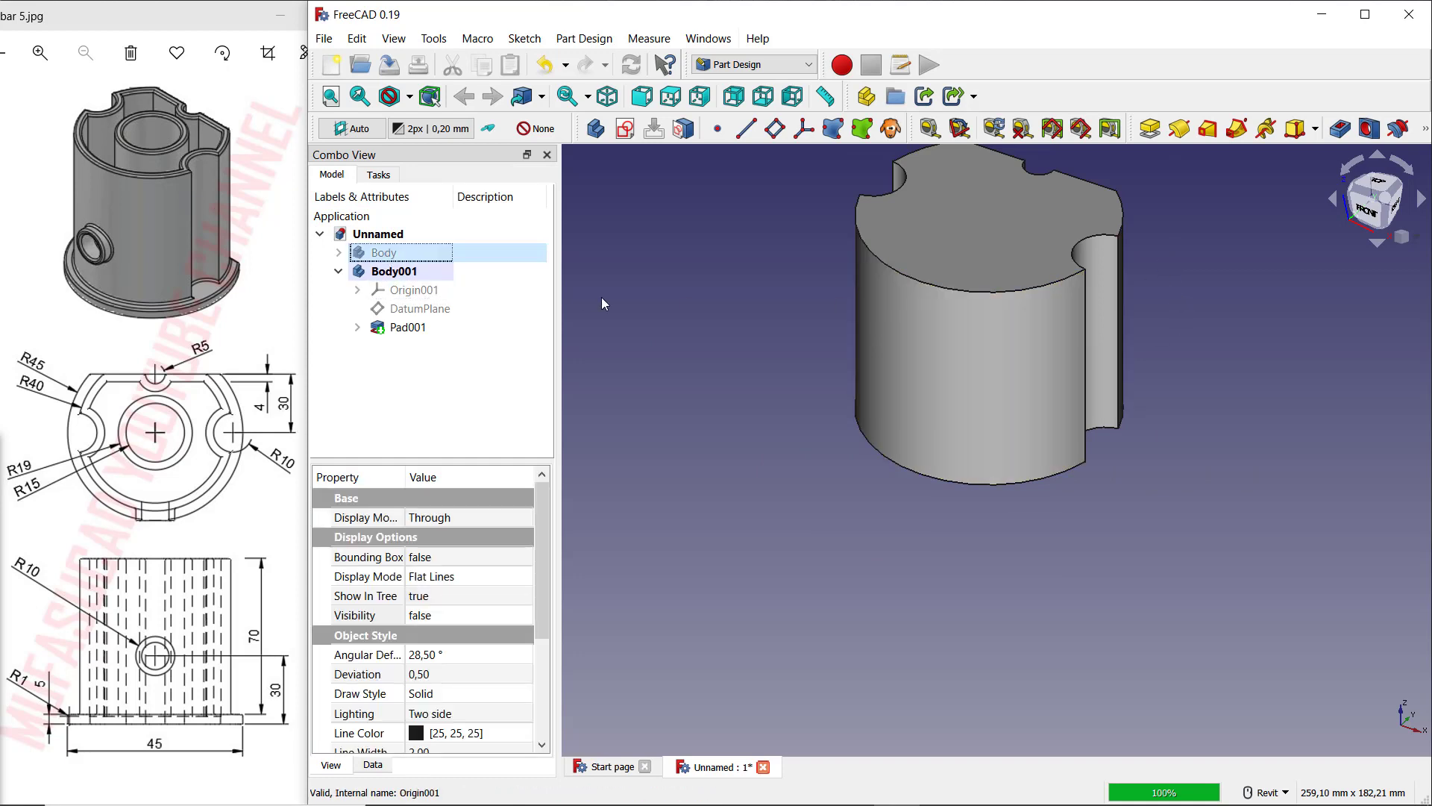
key(space)
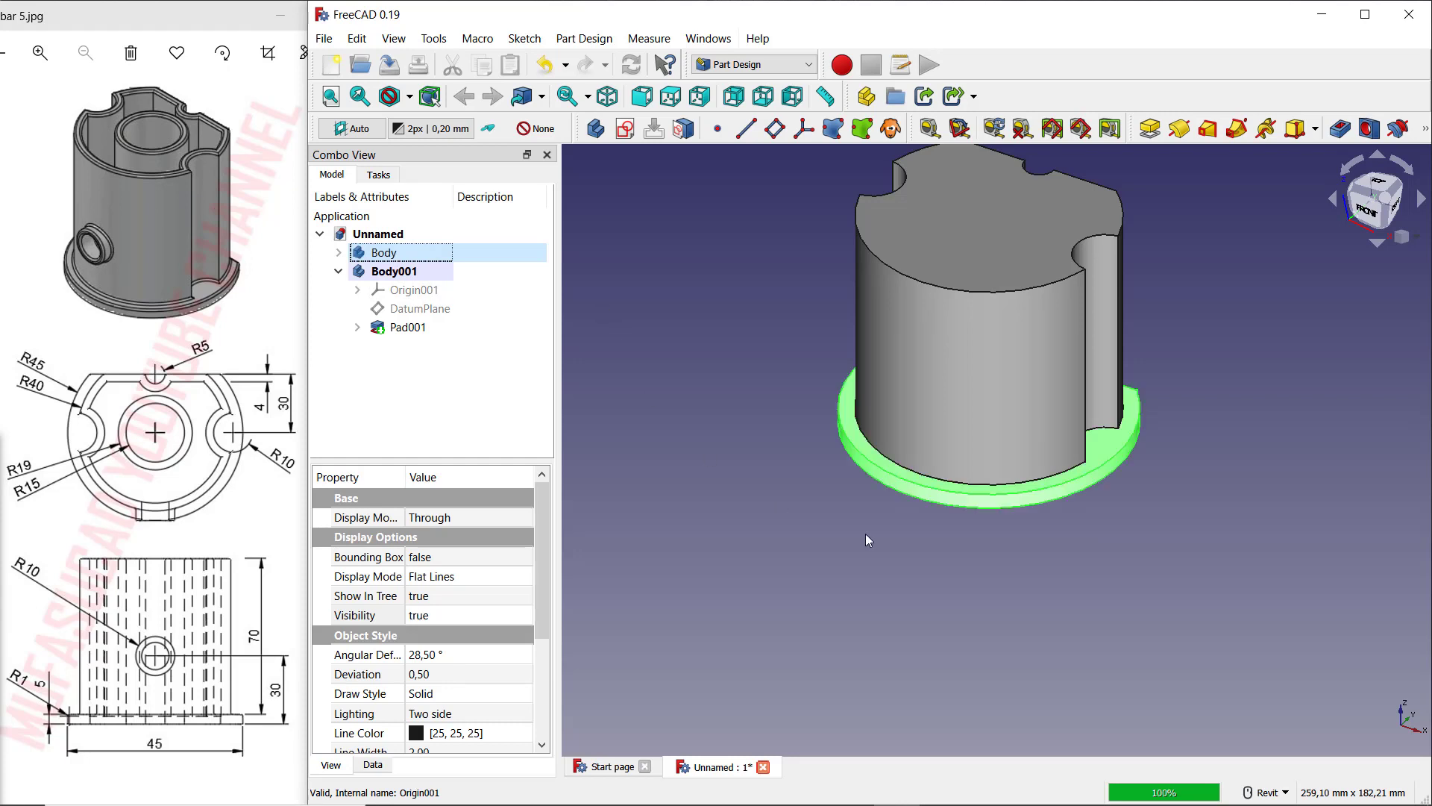
click(1062, 570)
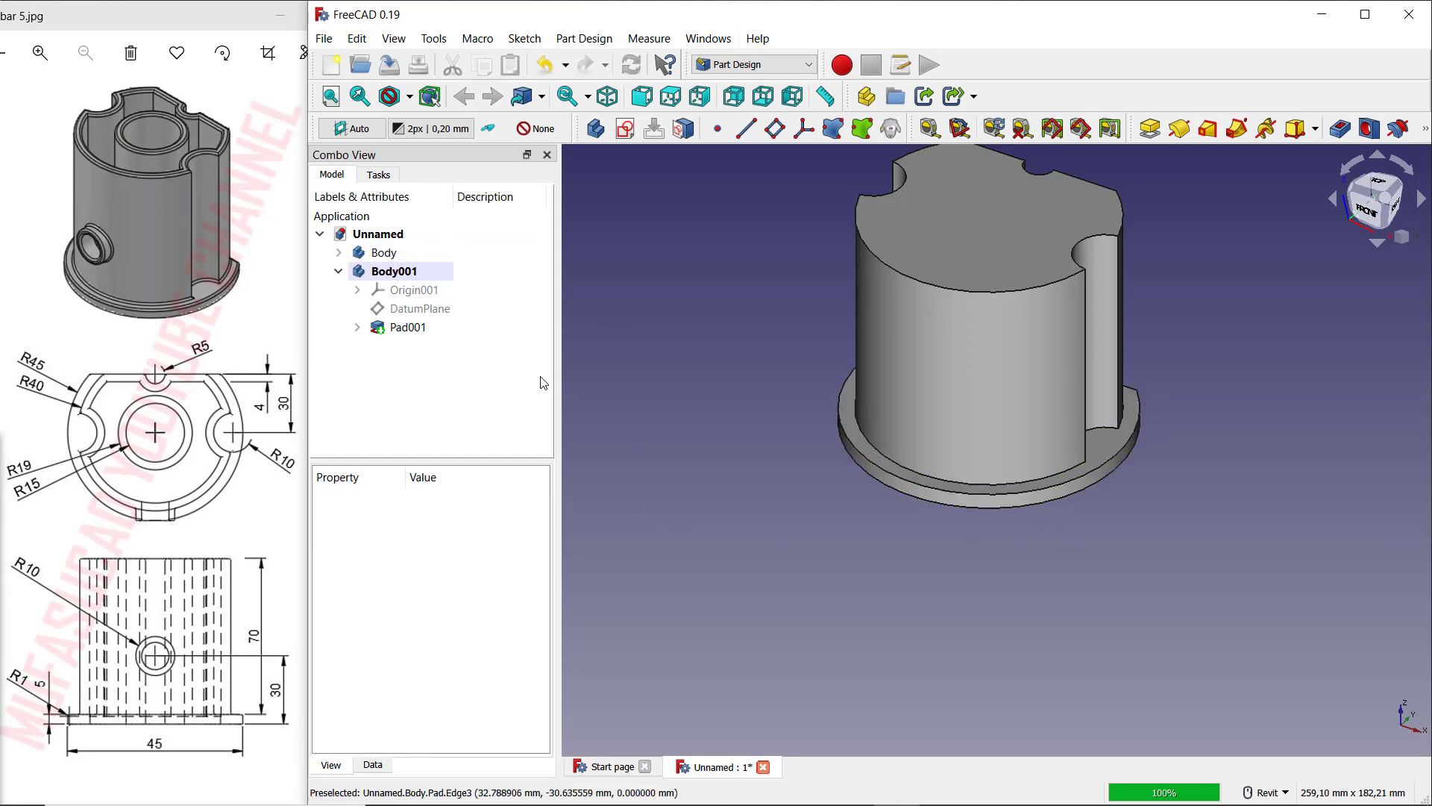
click(418, 293)
key(space)
scroll(1045, 355, down, 2)
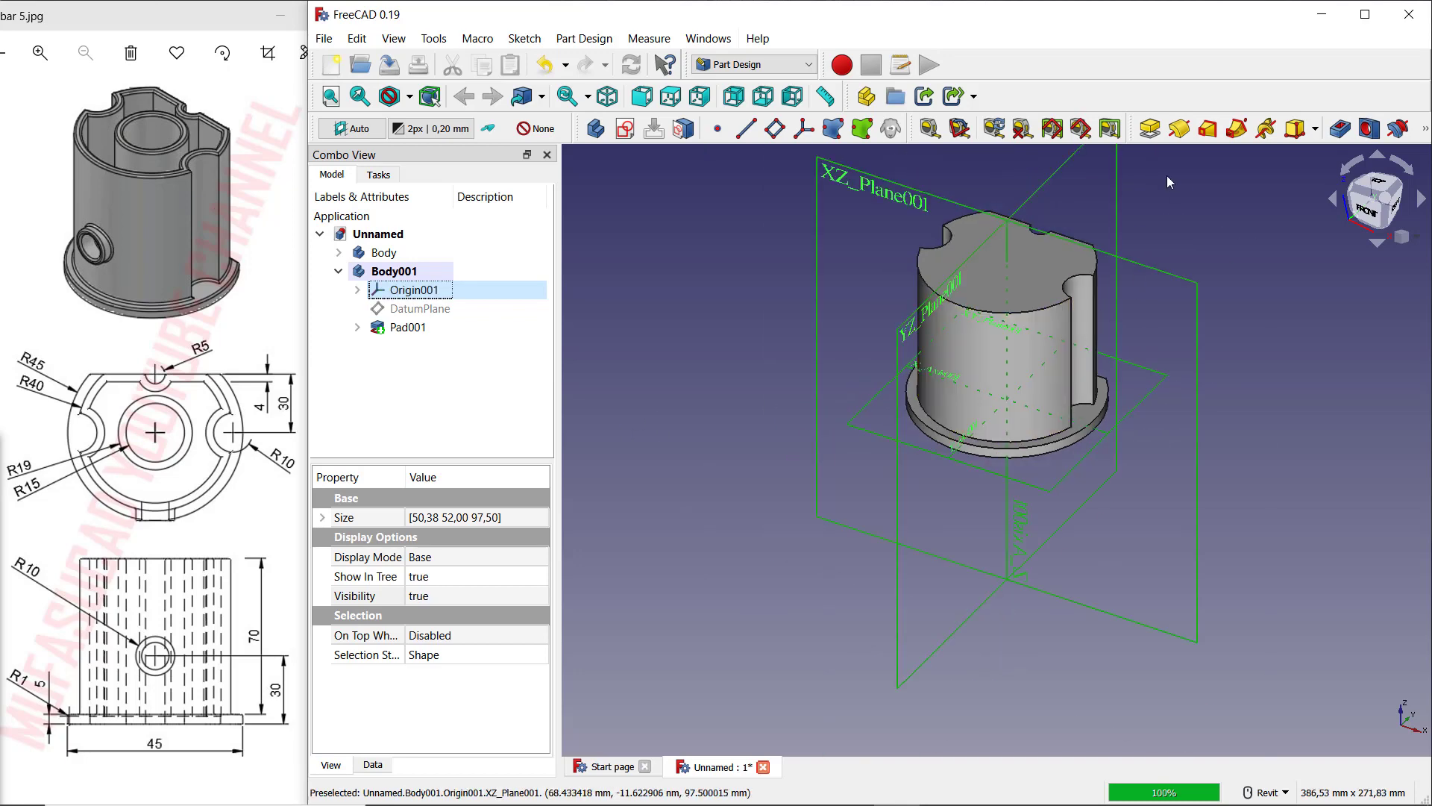
click(918, 197)
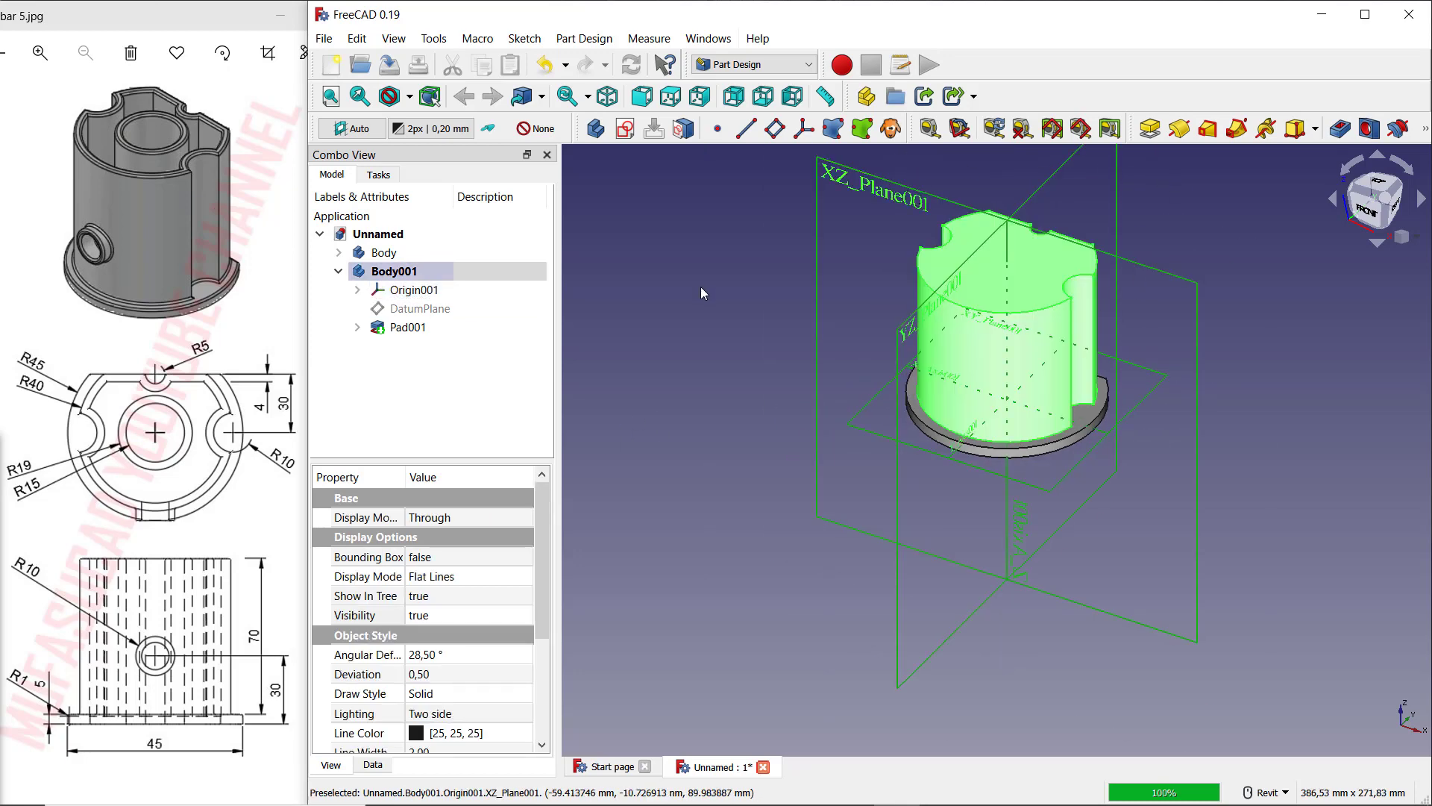
Step: Add a datum plane attached to XZ_Plane001 with a 45 mm z offset
click(775, 128)
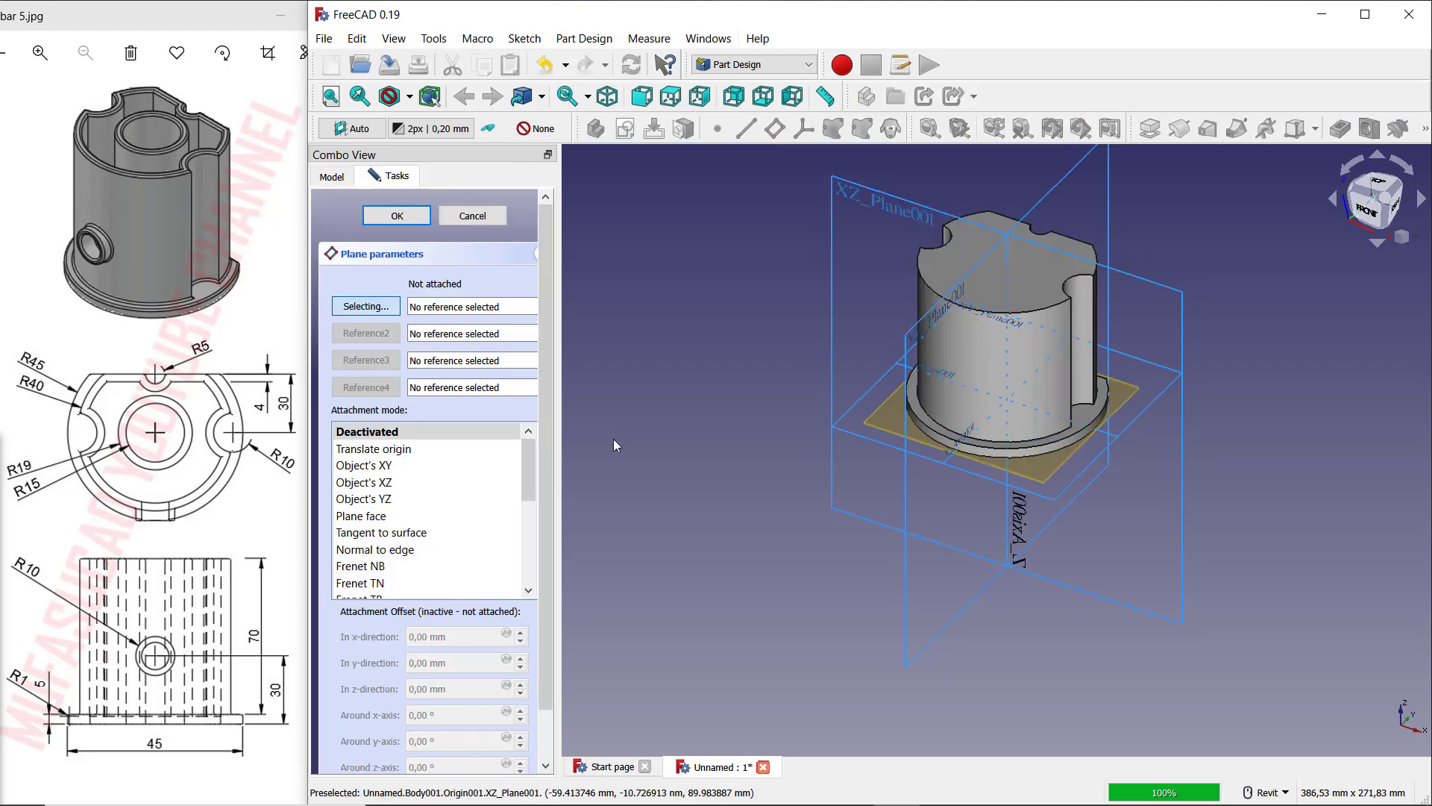
drag(465, 307, 415, 309)
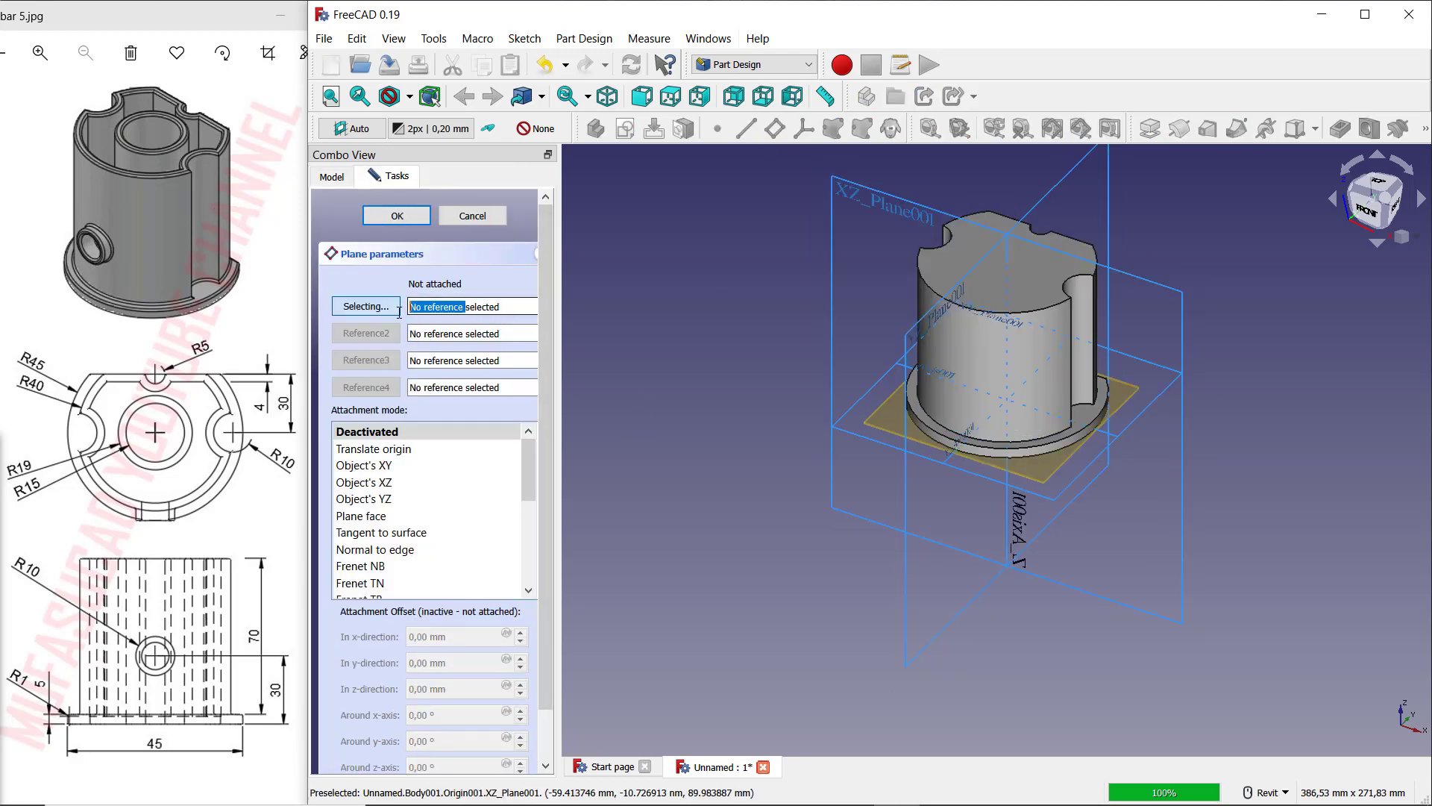
drag(505, 320, 406, 302)
click(860, 191)
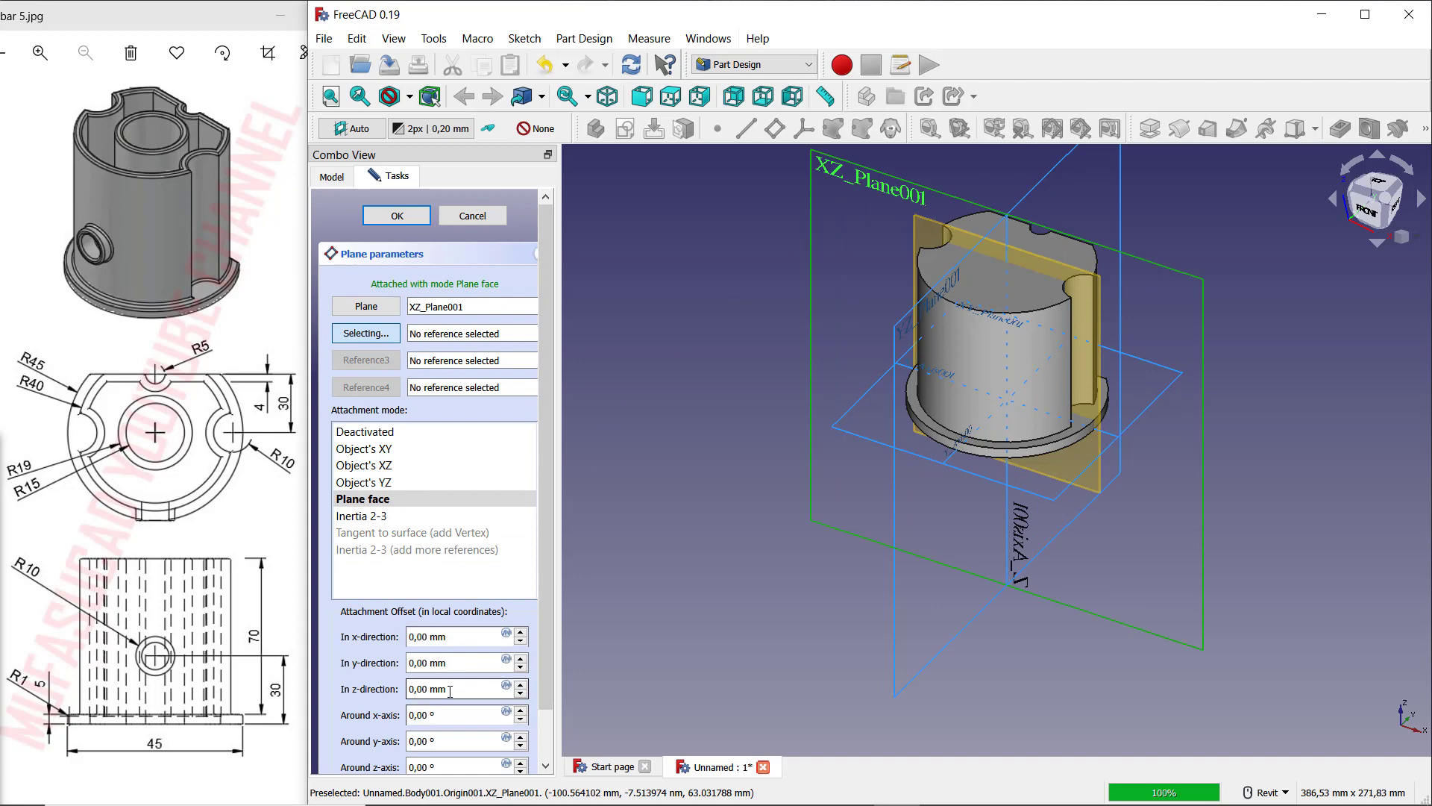
drag(451, 690, 403, 690)
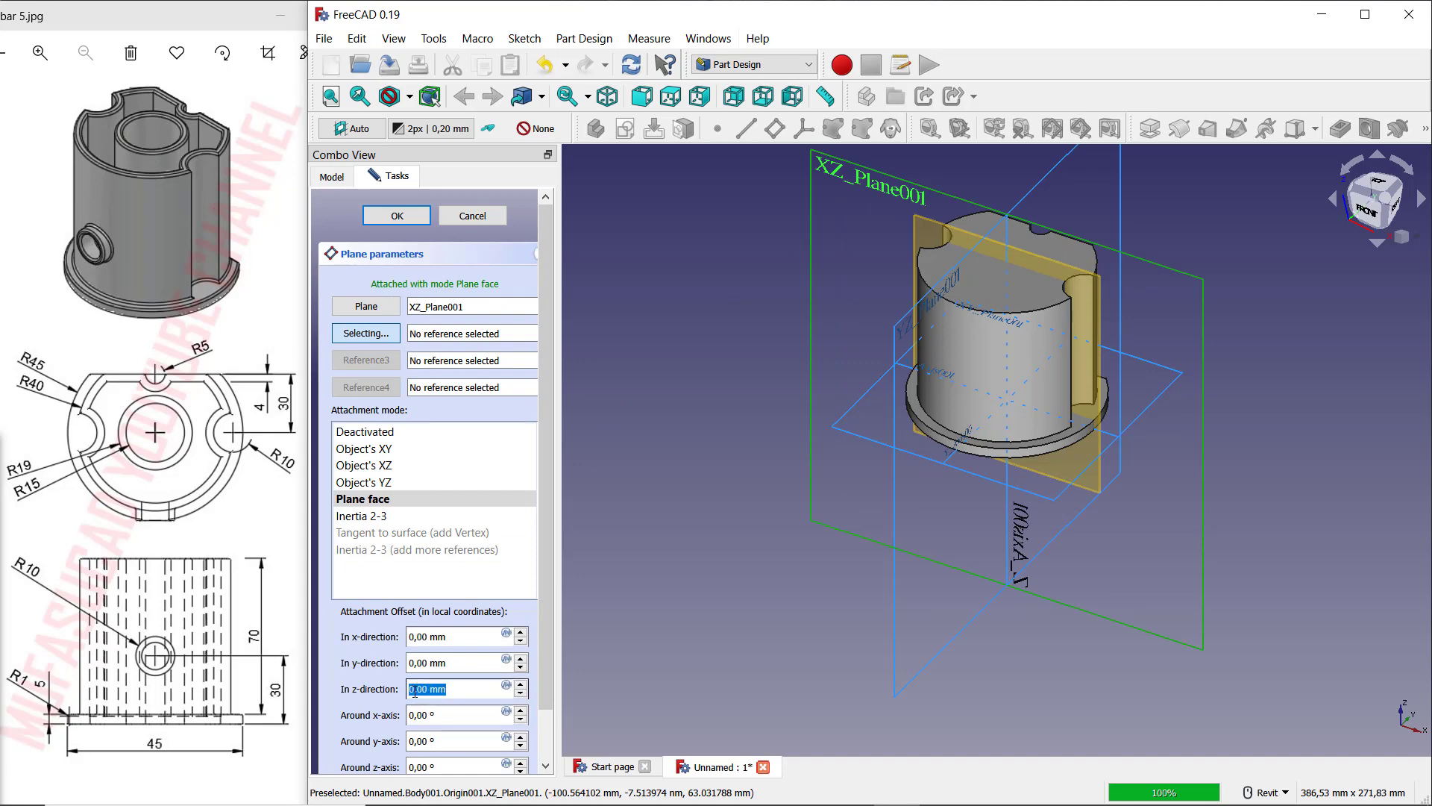
text(45)
click(397, 216)
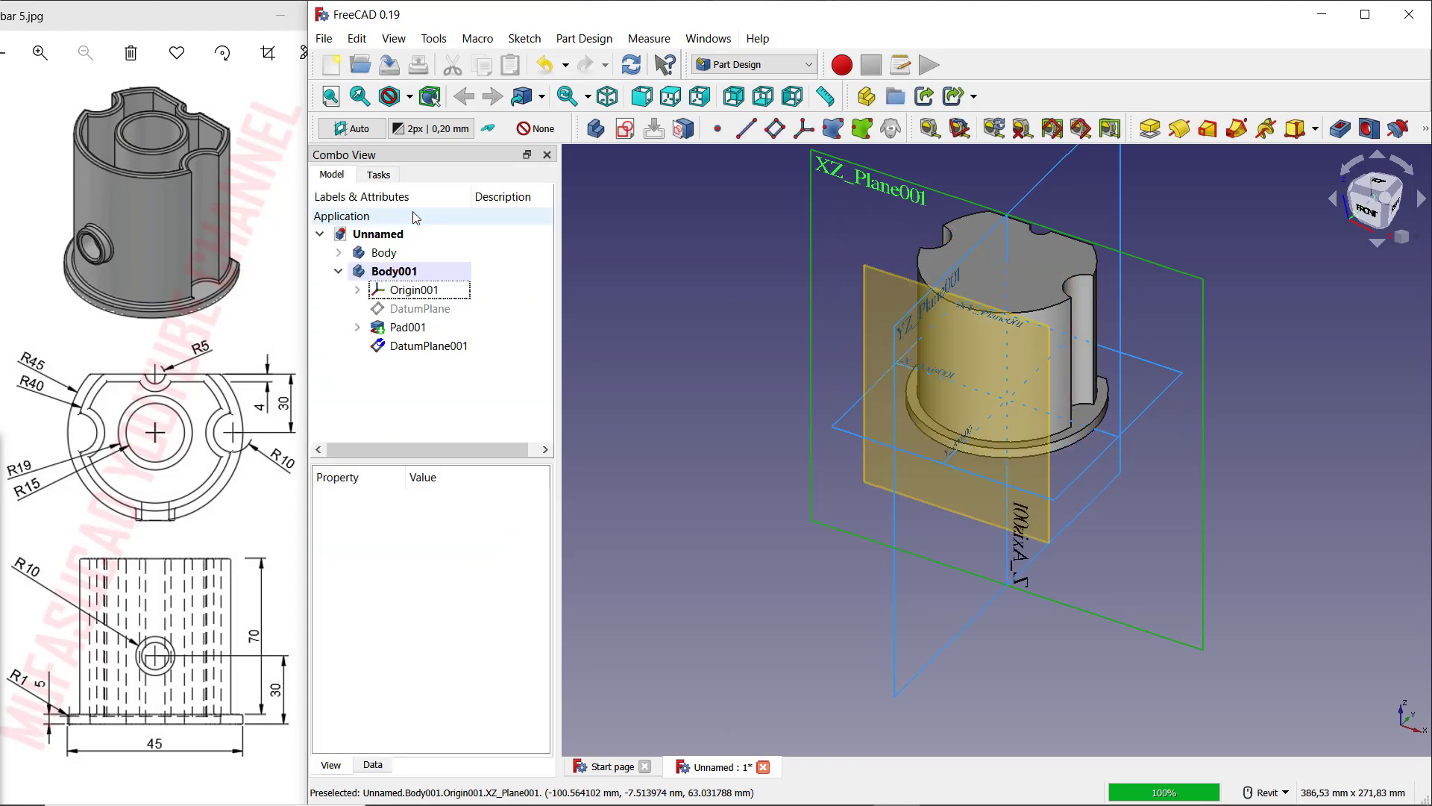
Step: Hide the origin and draw a circle on the vertical axis in a sketch on the datum plane
click(396, 292)
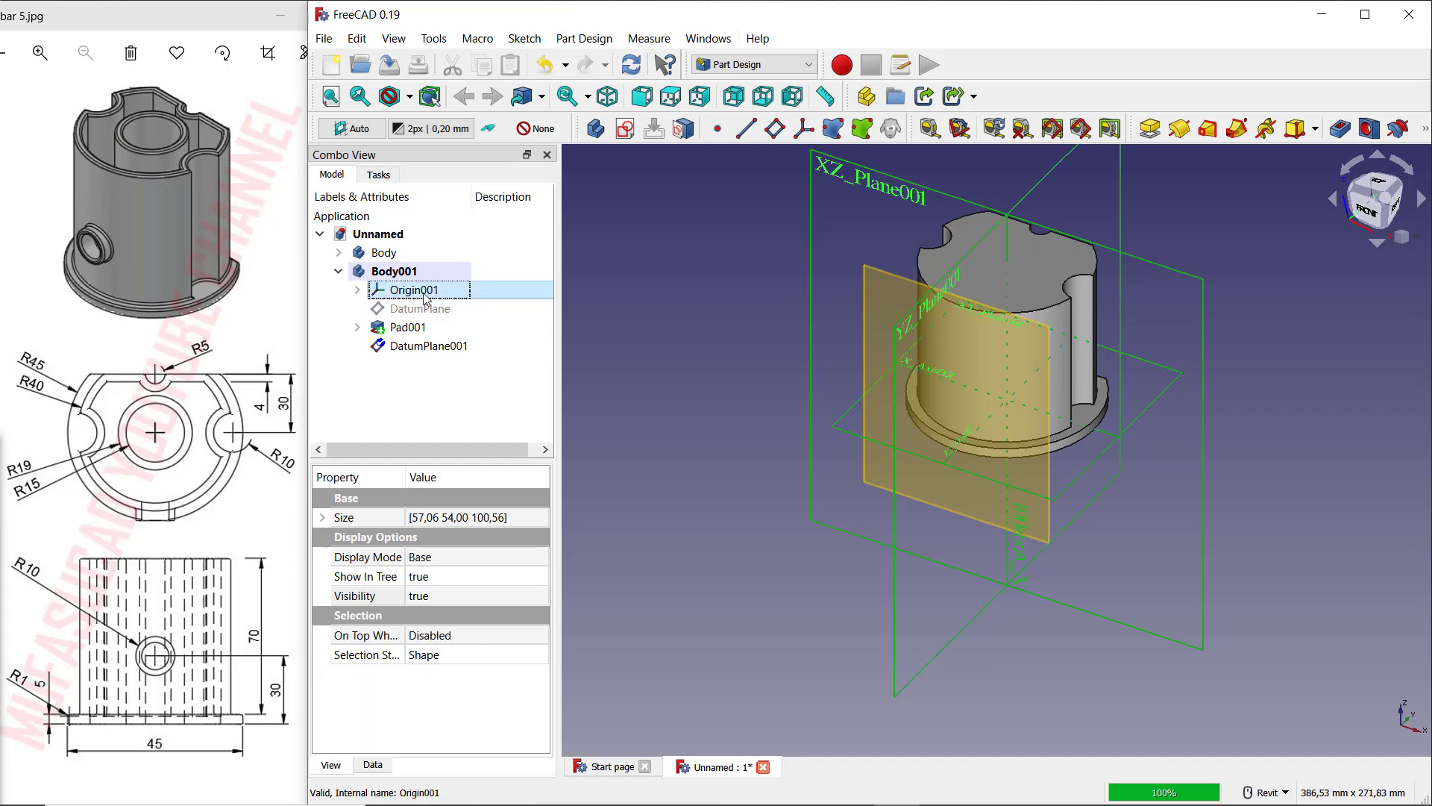
key(space)
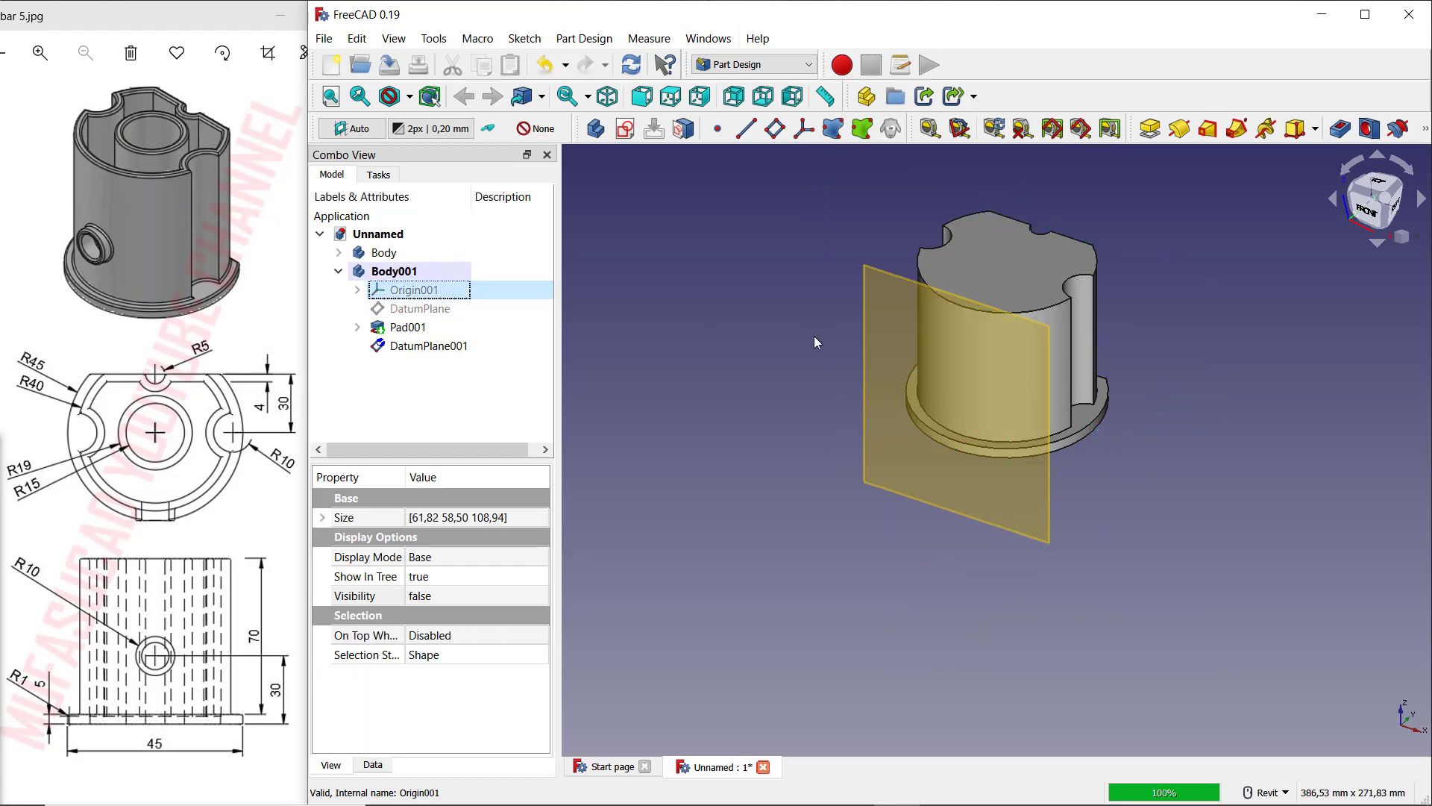
click(873, 322)
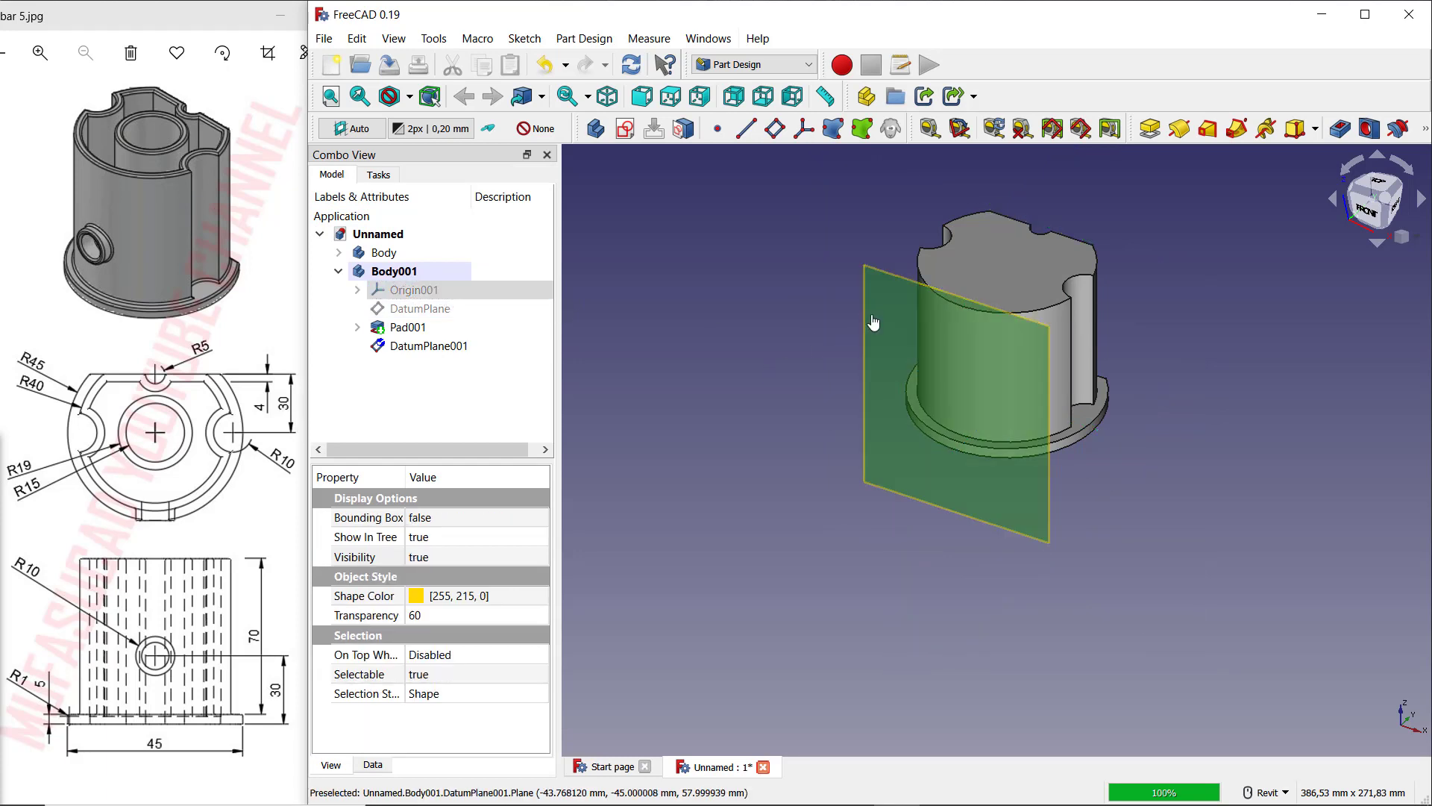
click(631, 141)
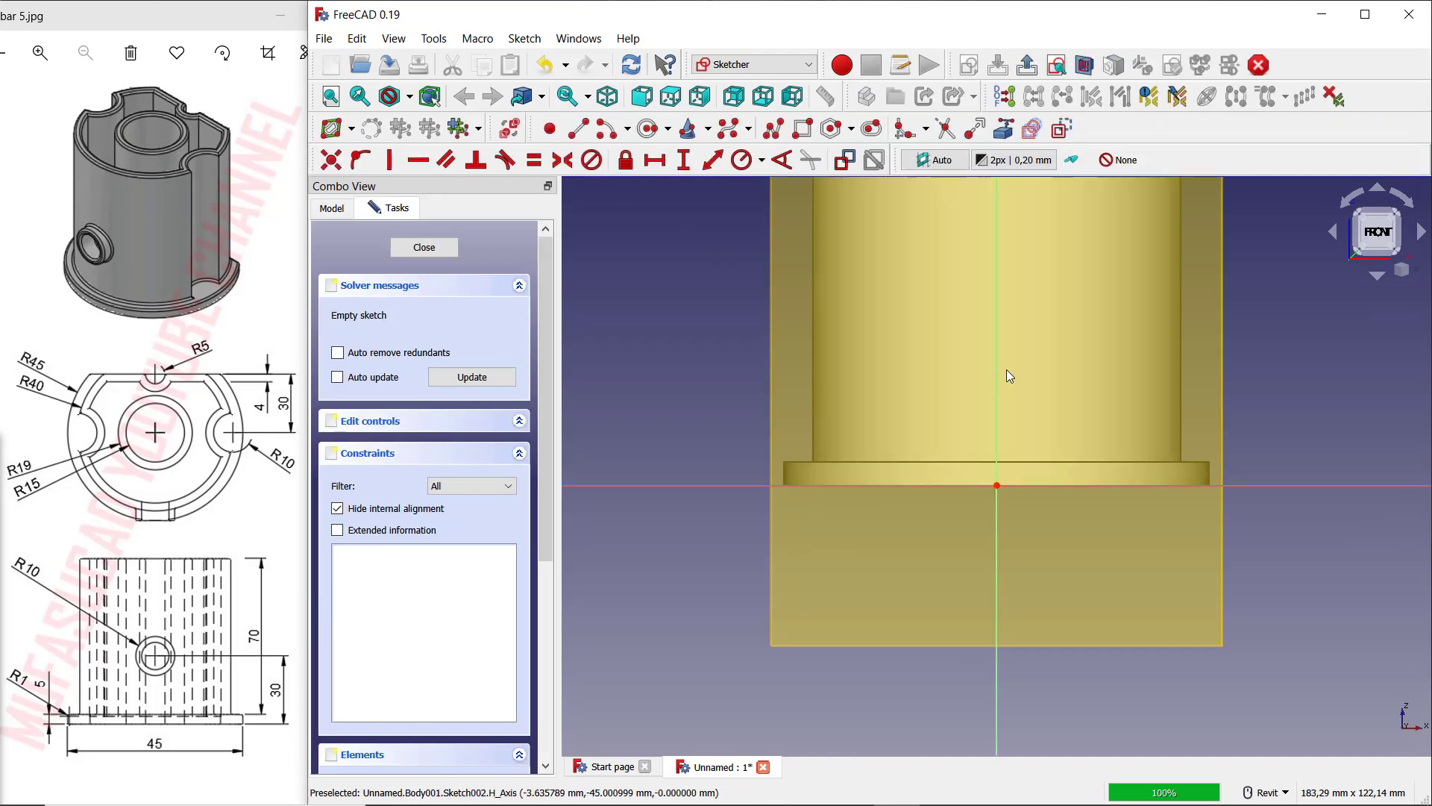
click(647, 129)
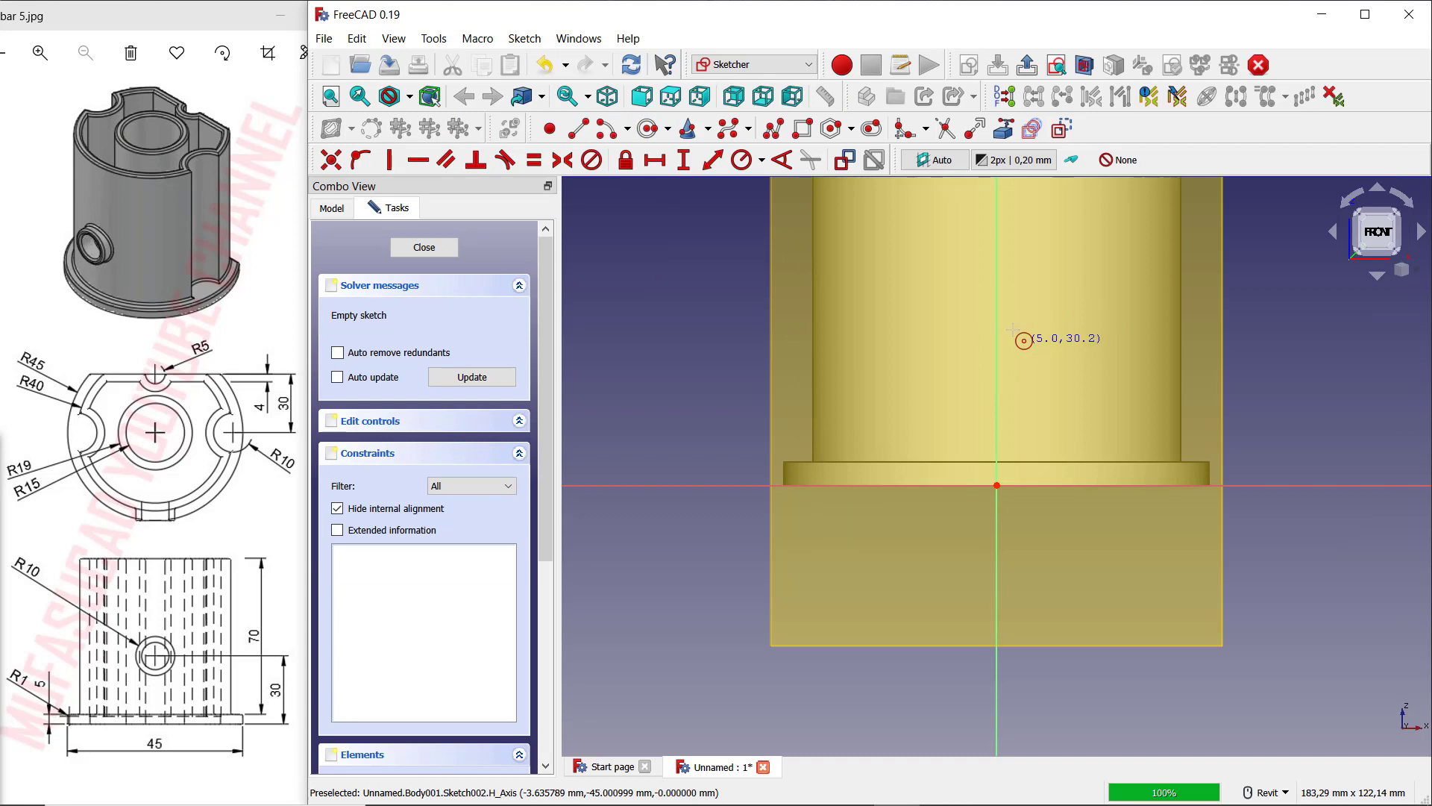
click(997, 303)
click(1028, 330)
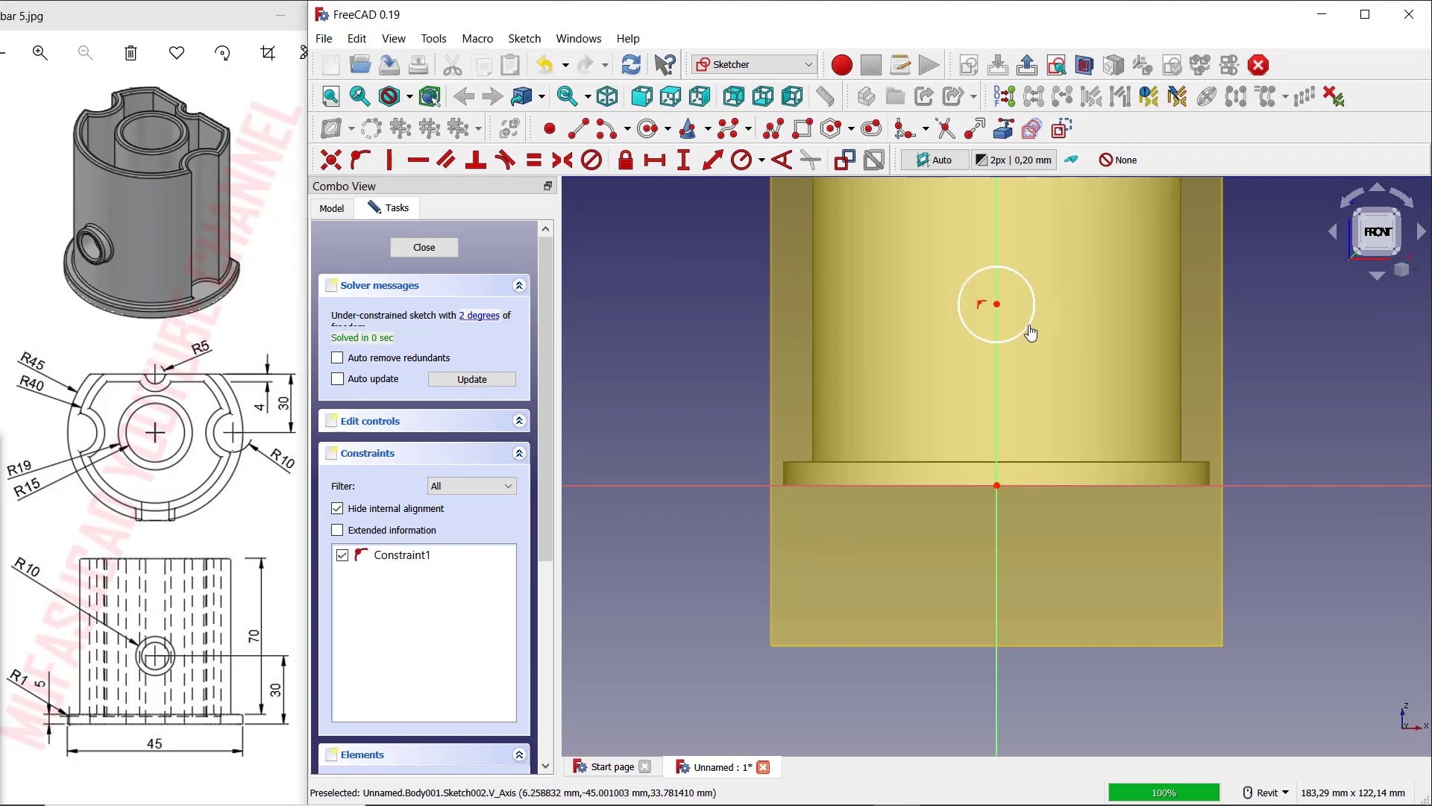
Step: Constrain the circle to R10, 30 mm above the origin, and close the sketch
click(740, 160)
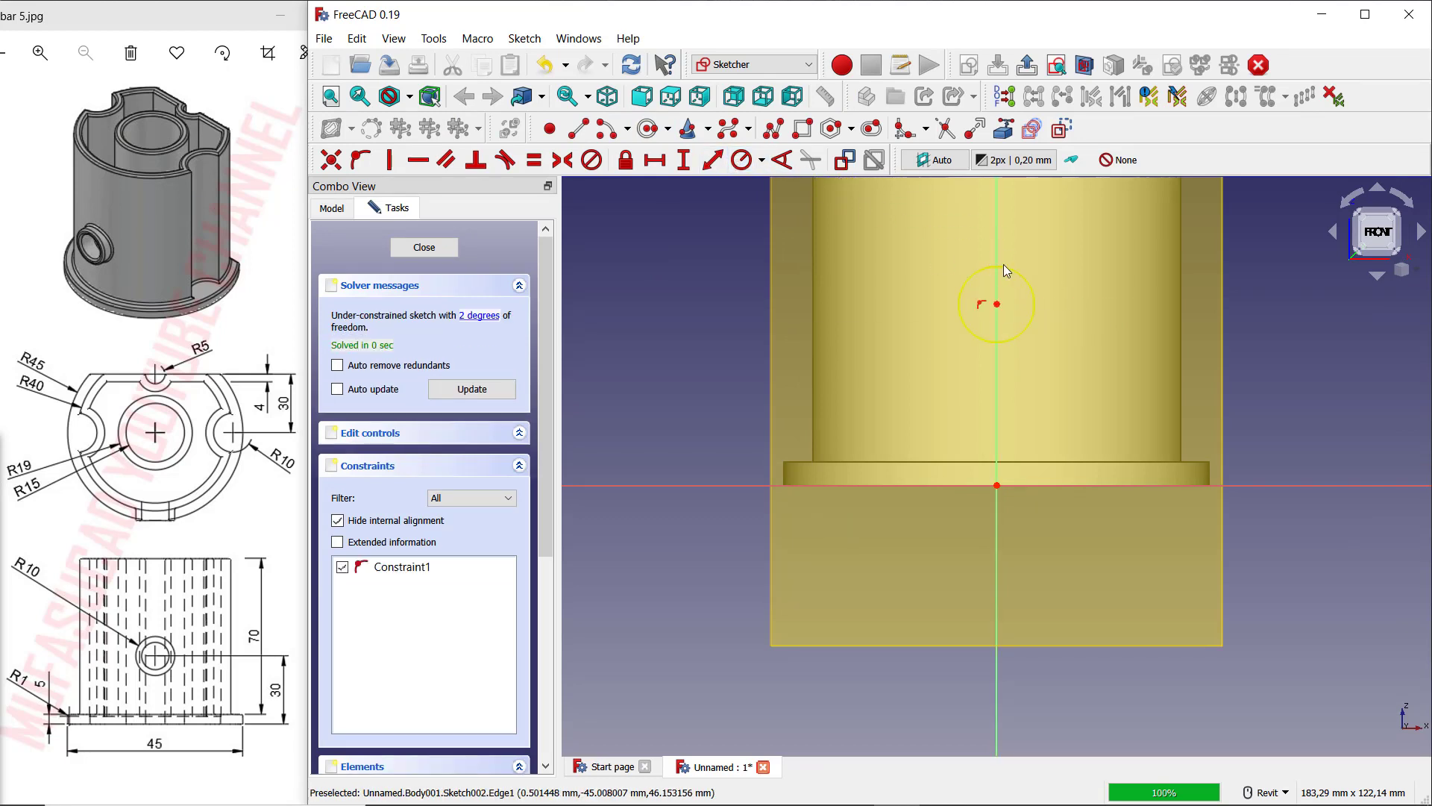
click(1001, 267)
text(10)
key(Return)
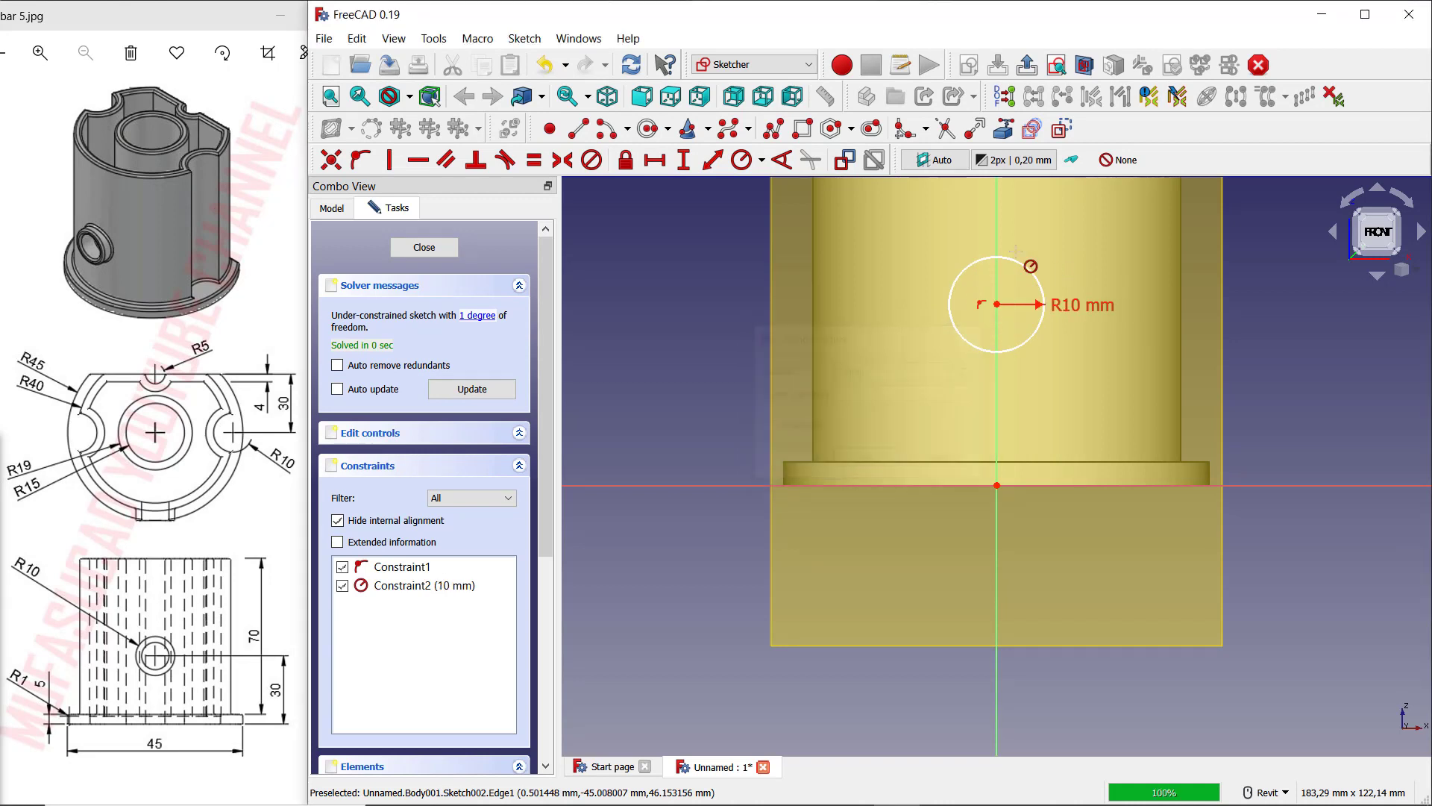
click(694, 161)
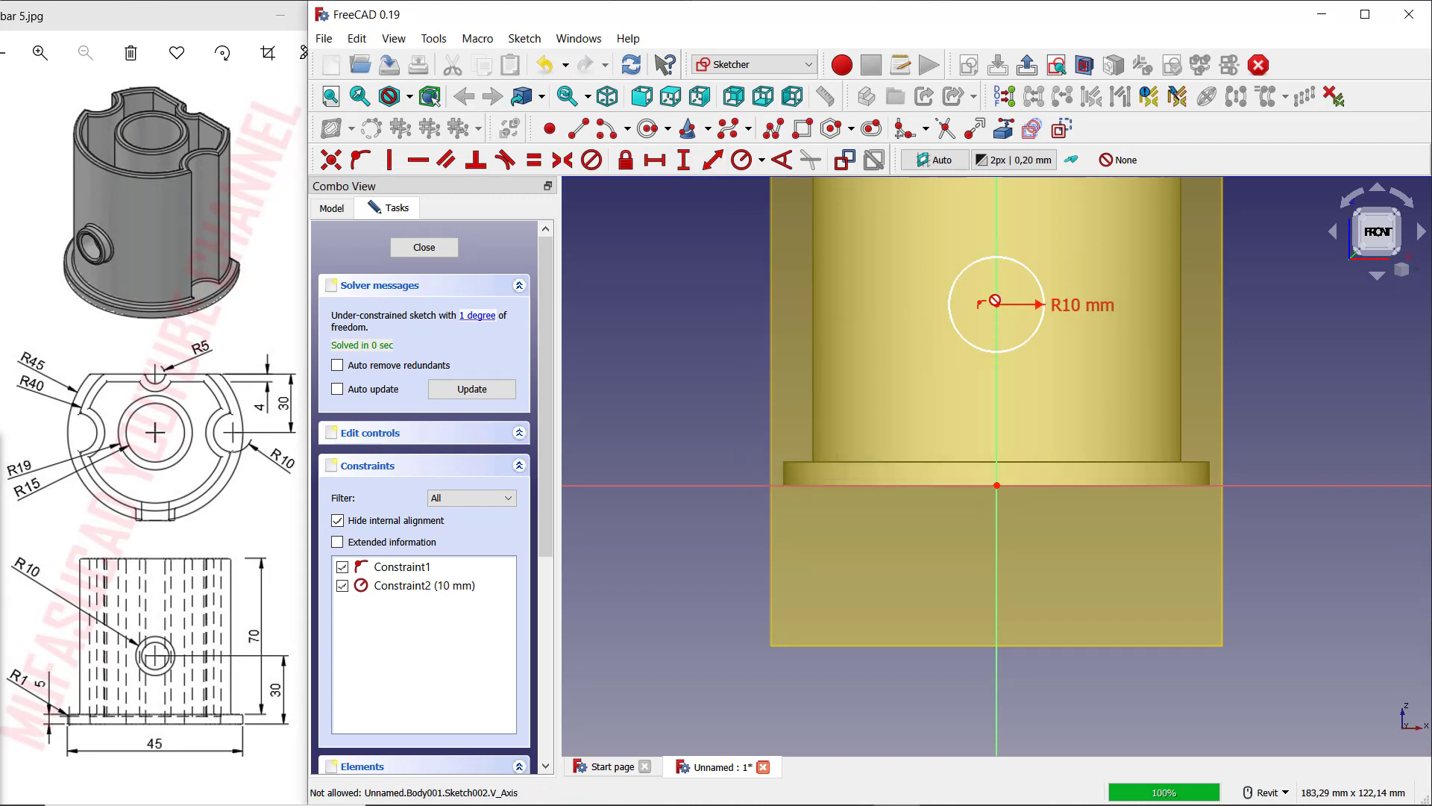
click(996, 304)
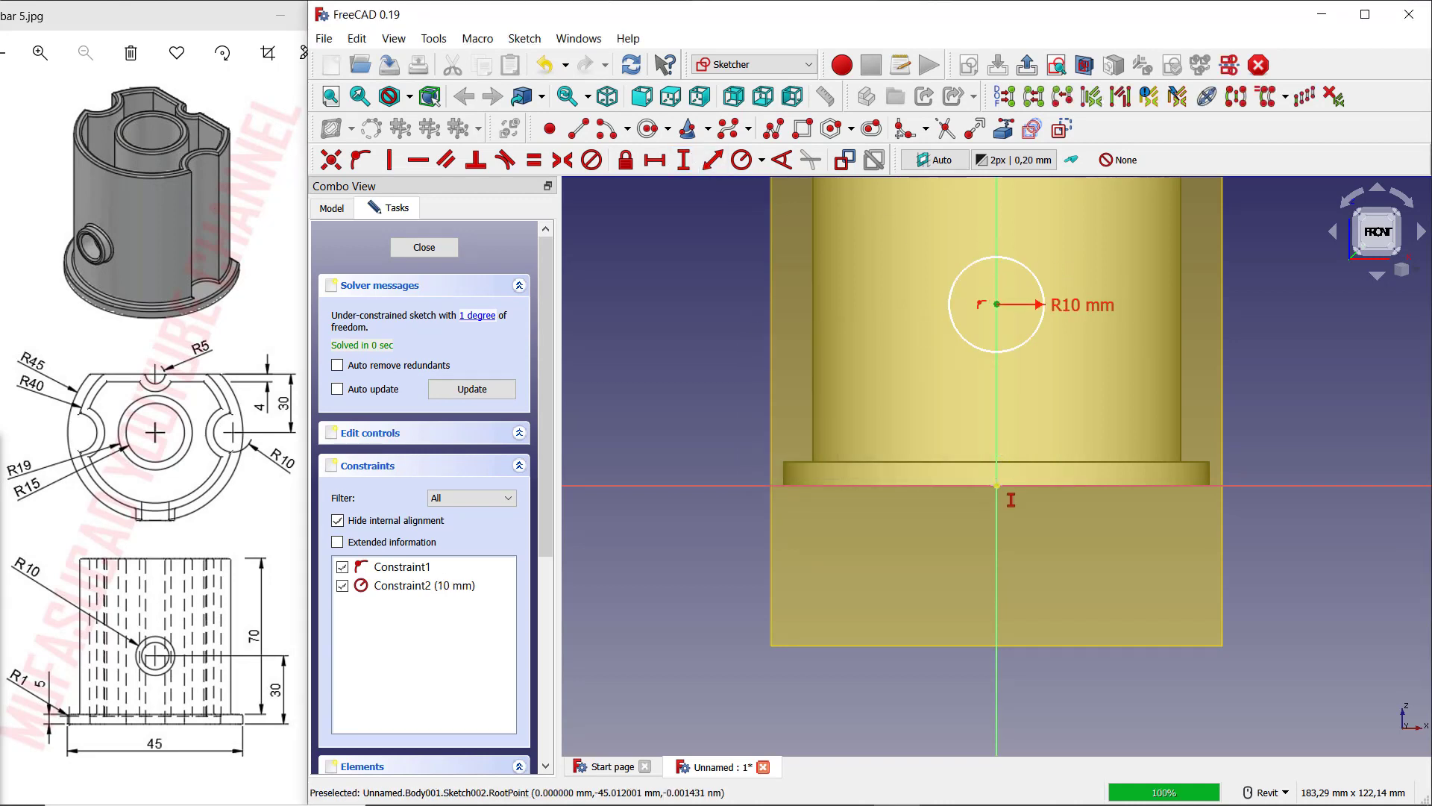
click(997, 486)
text(30)
key(Return)
click(424, 247)
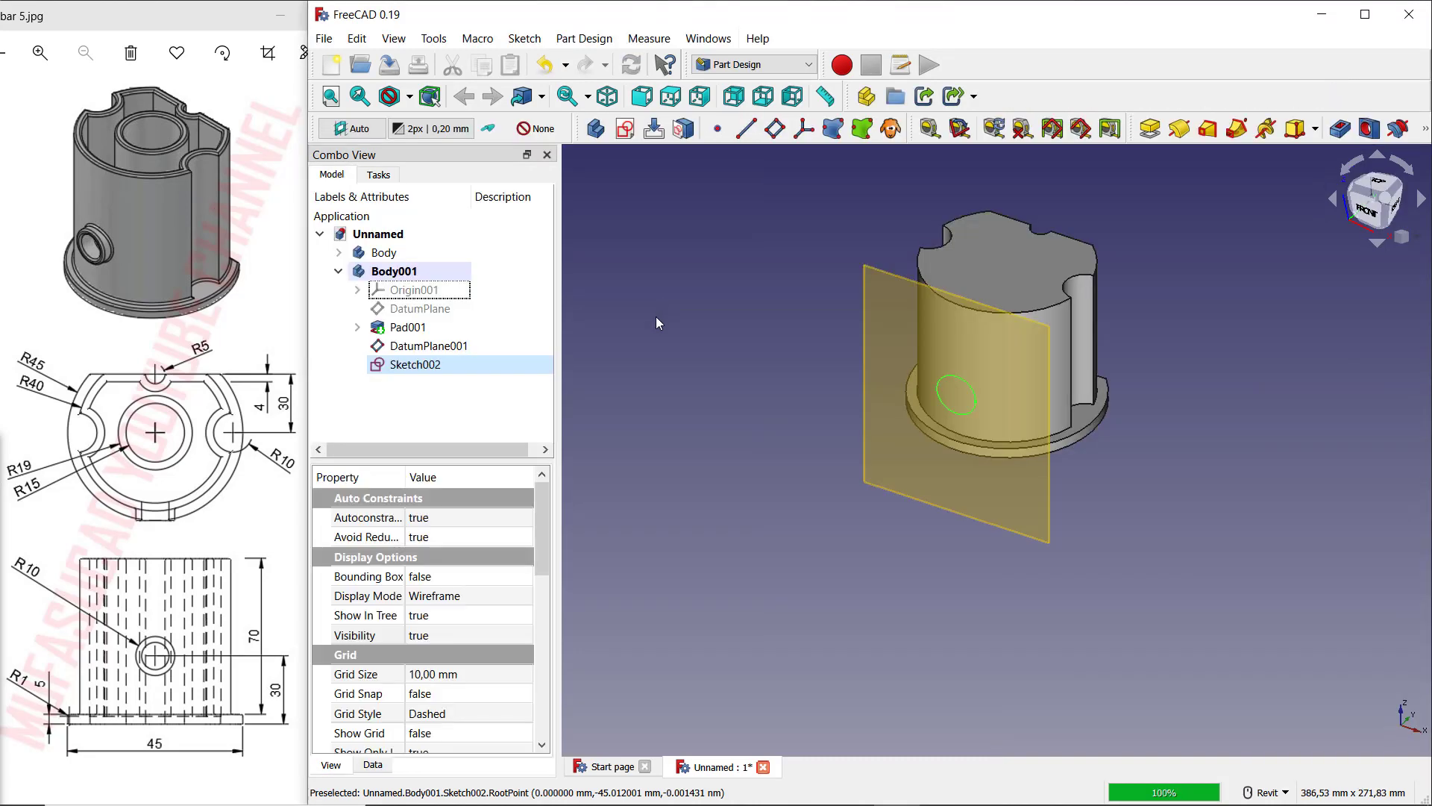
Step: Hide DatumPlane001 and pad Sketch002 10 mm, reversed, into a round side boss
click(440, 347)
key(space)
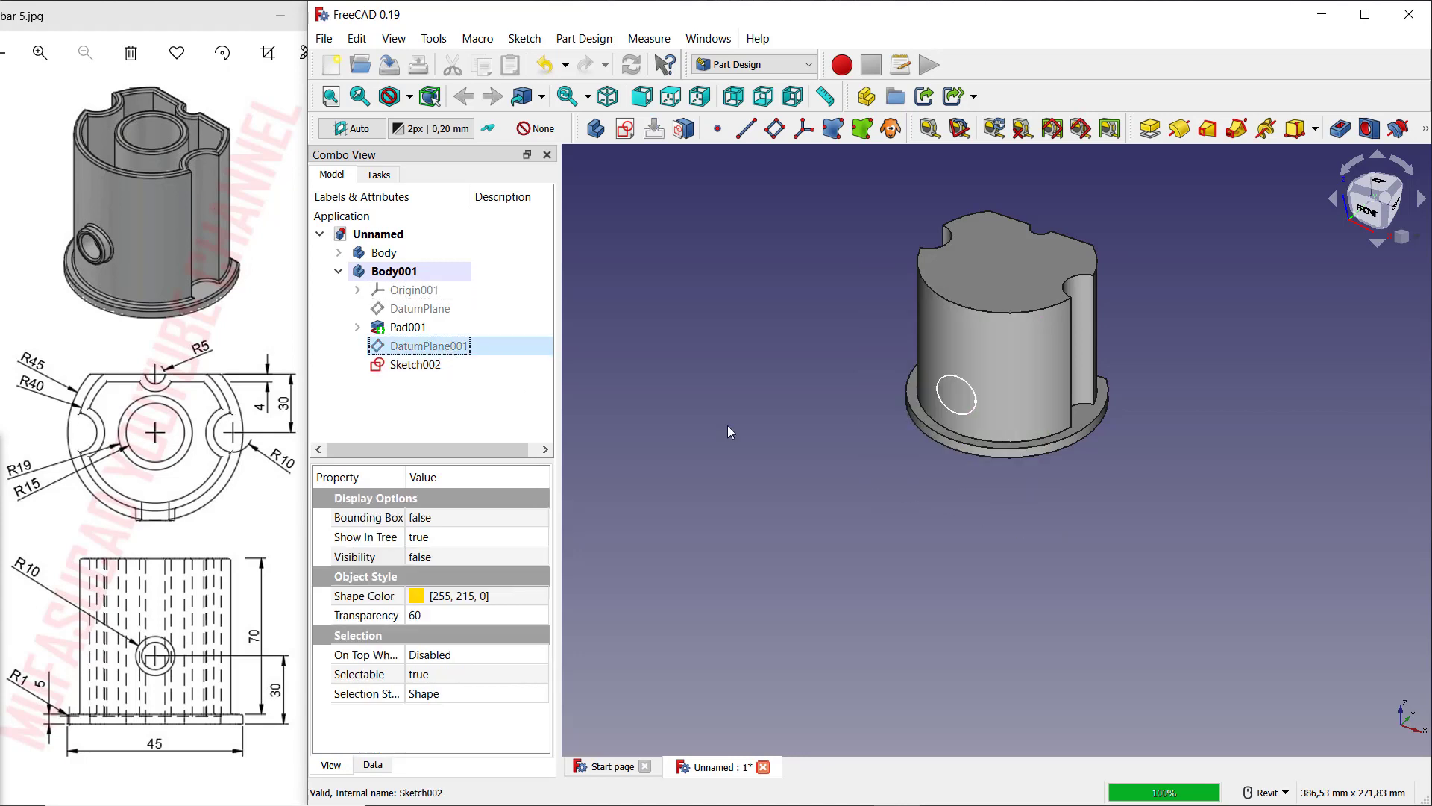
click(432, 372)
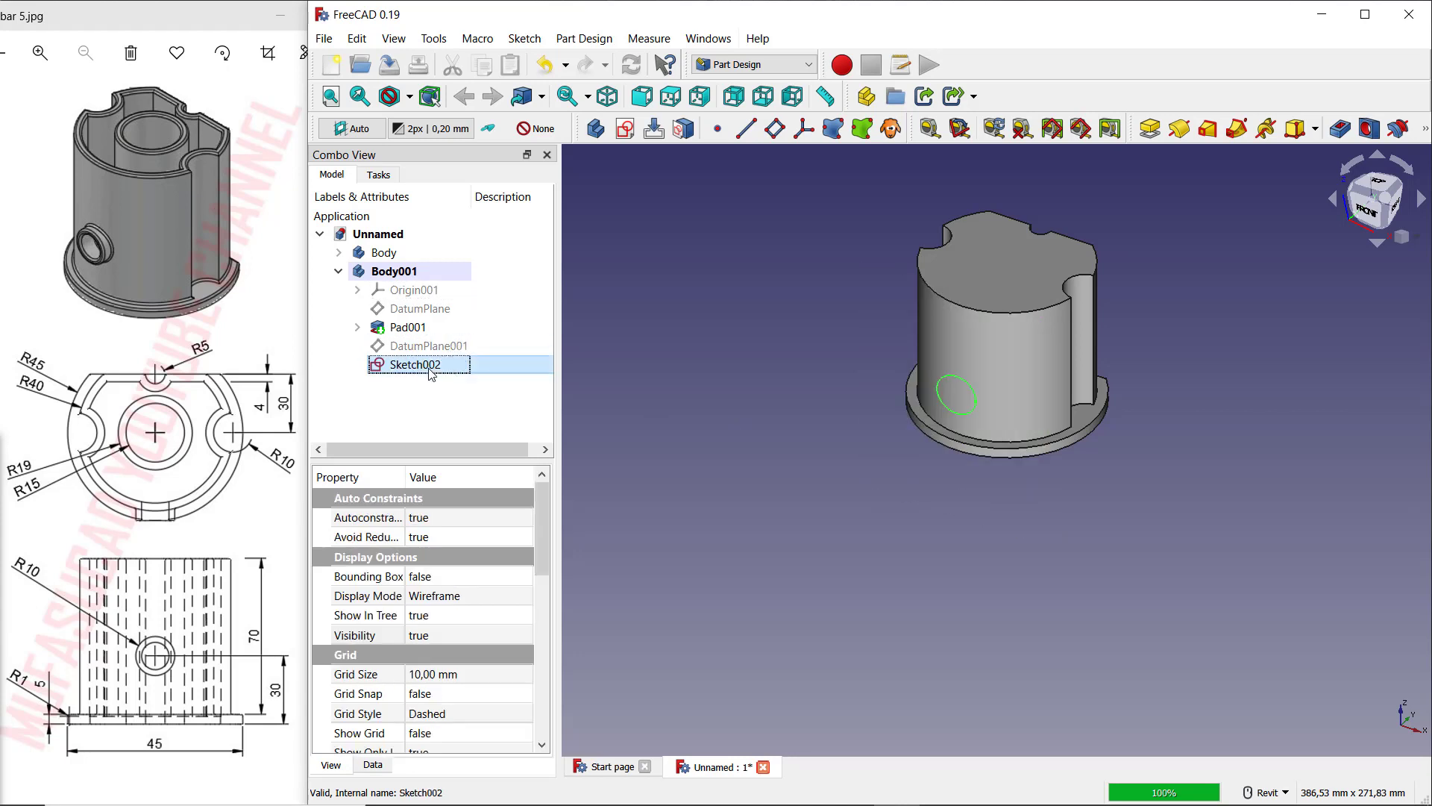
click(1150, 129)
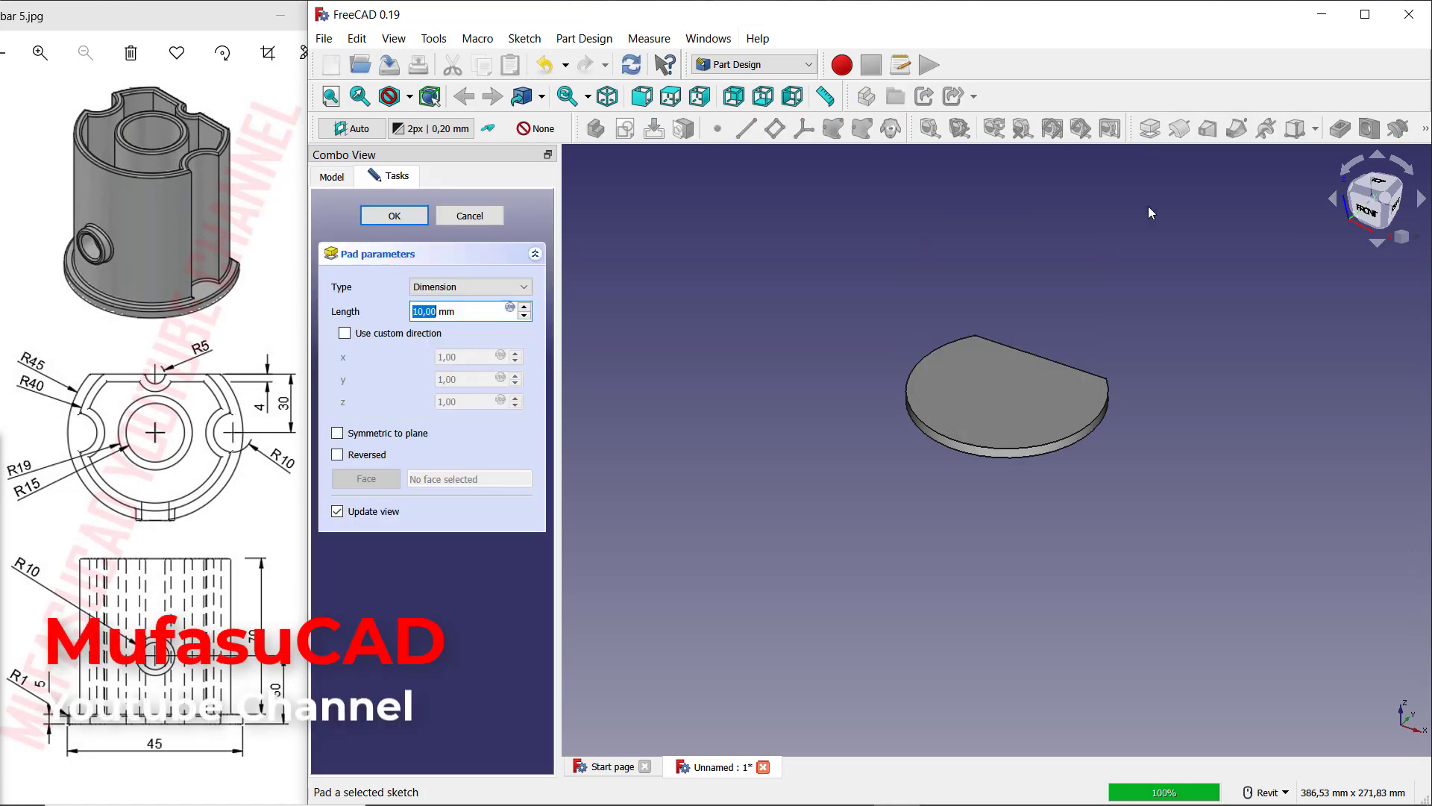
click(337, 454)
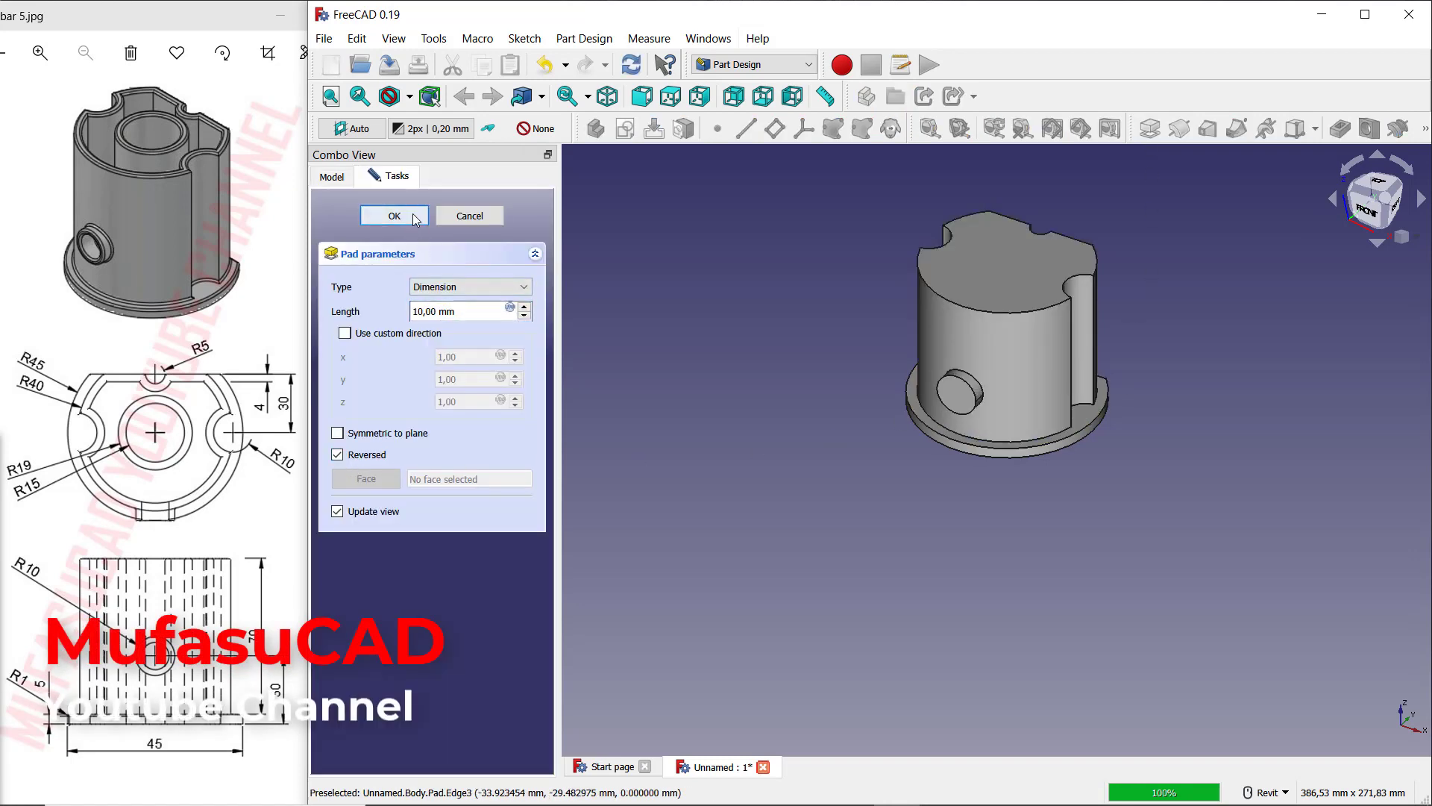
click(394, 216)
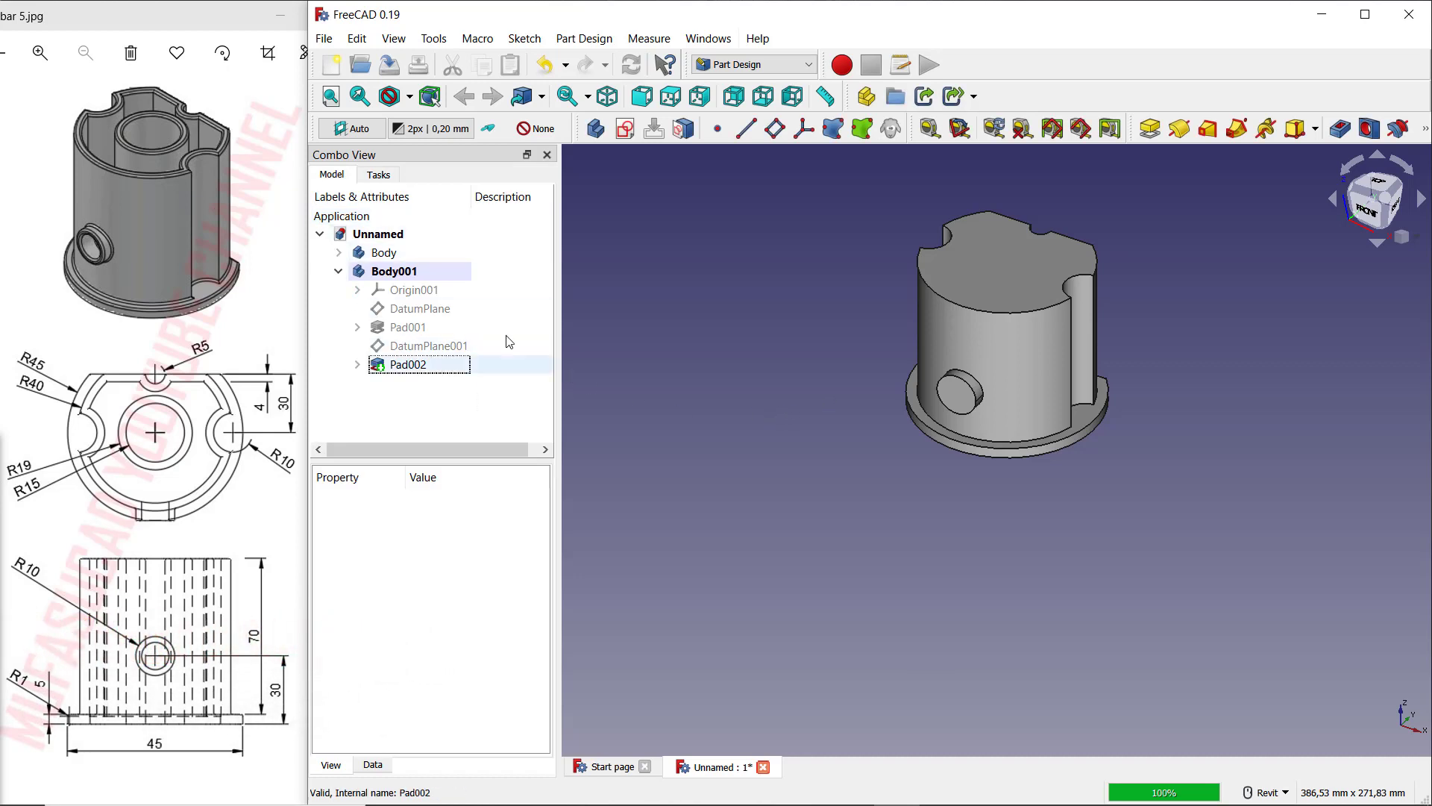
Step: Hide the base Body and select the part's top and bottom end faces
click(408, 256)
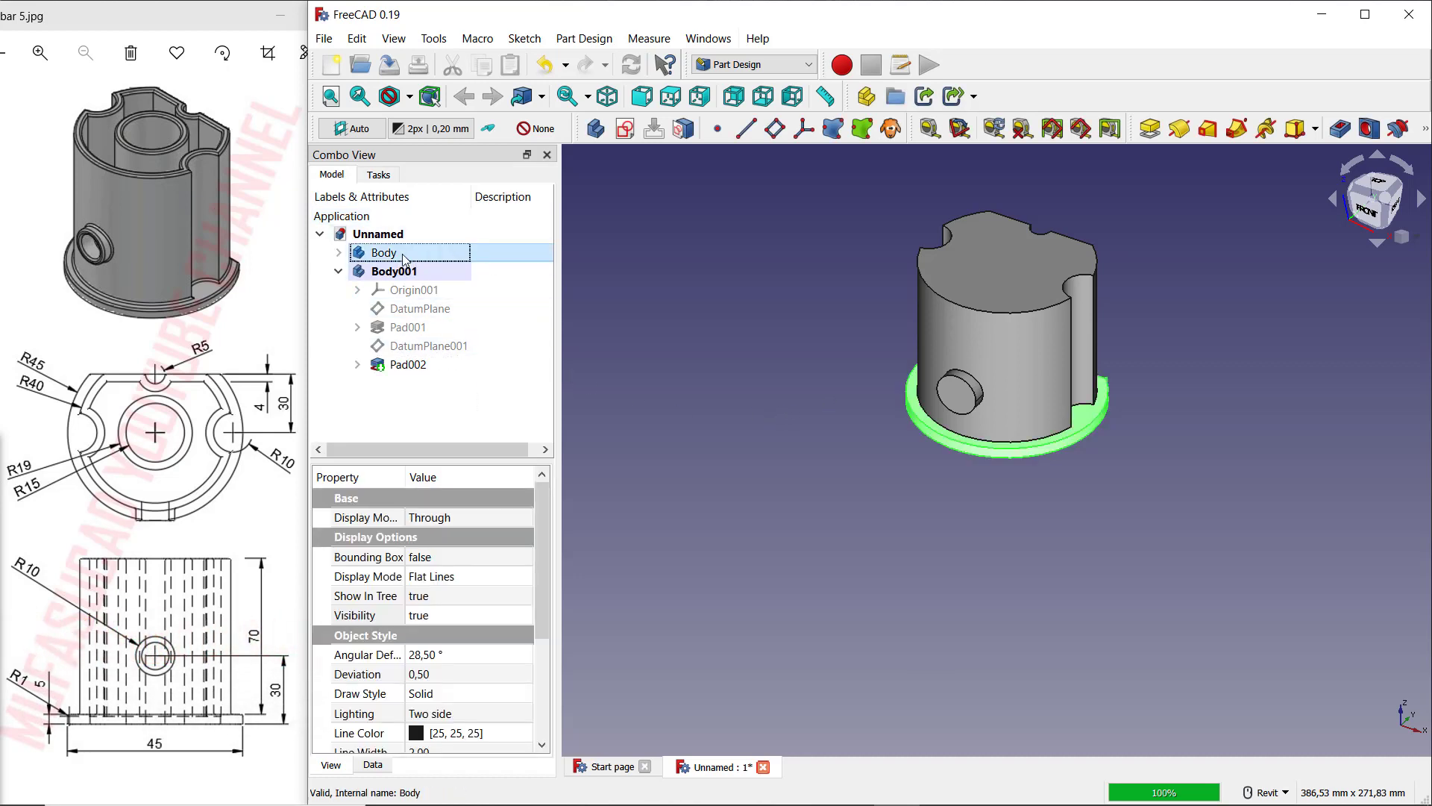
key(space)
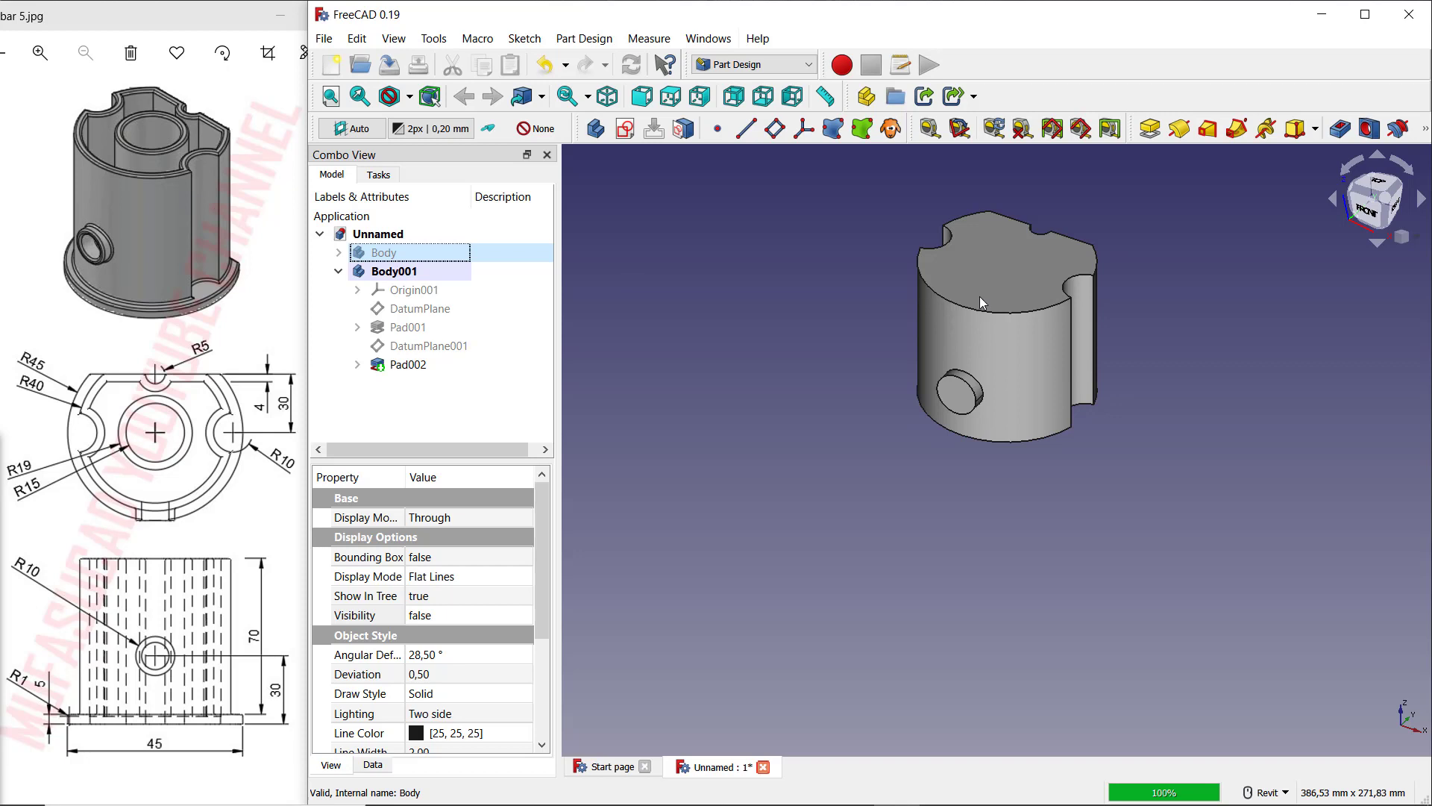
scroll(1111, 302, up, 2)
click(937, 271)
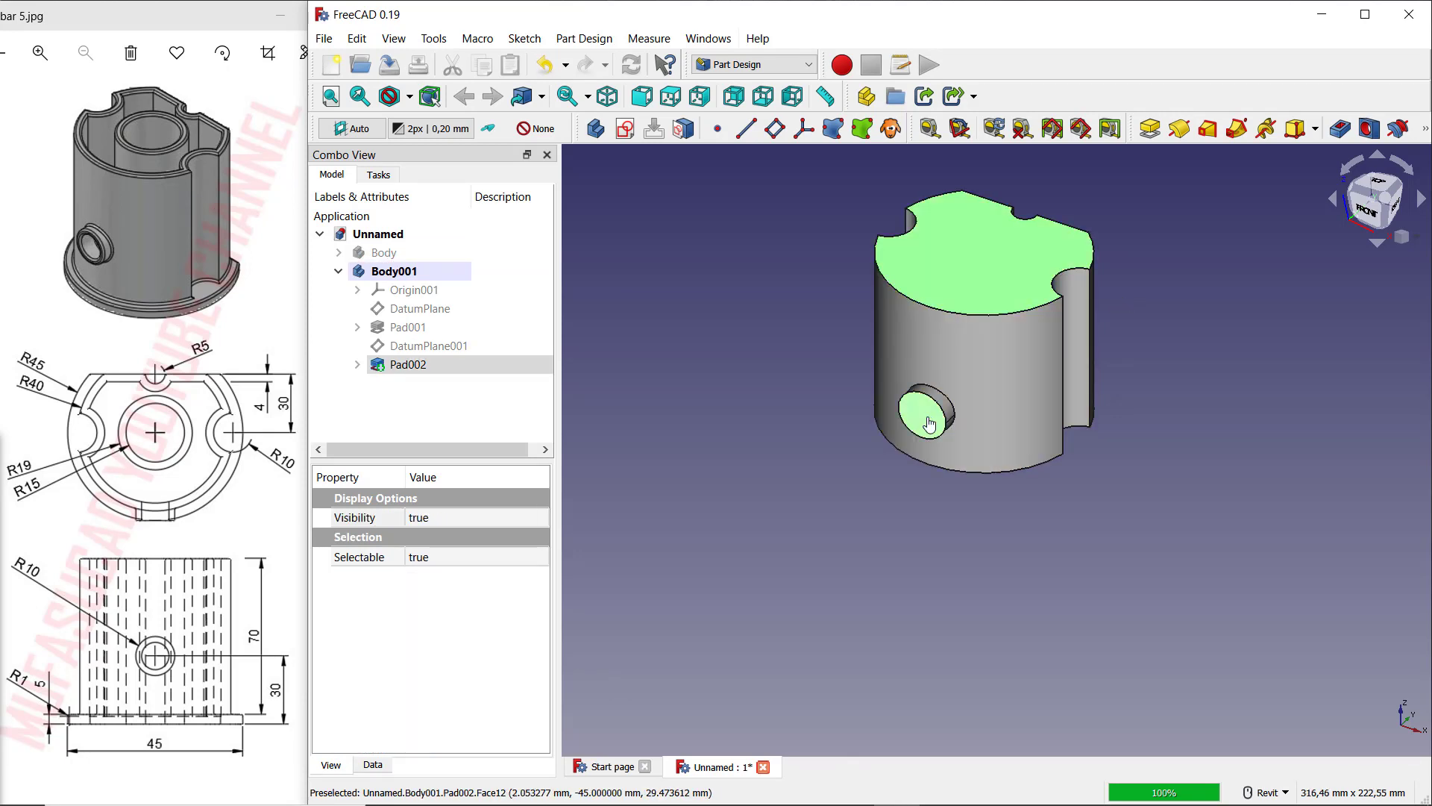
shift+middle_drag(1088, 423, 1119, 444)
click(1010, 457)
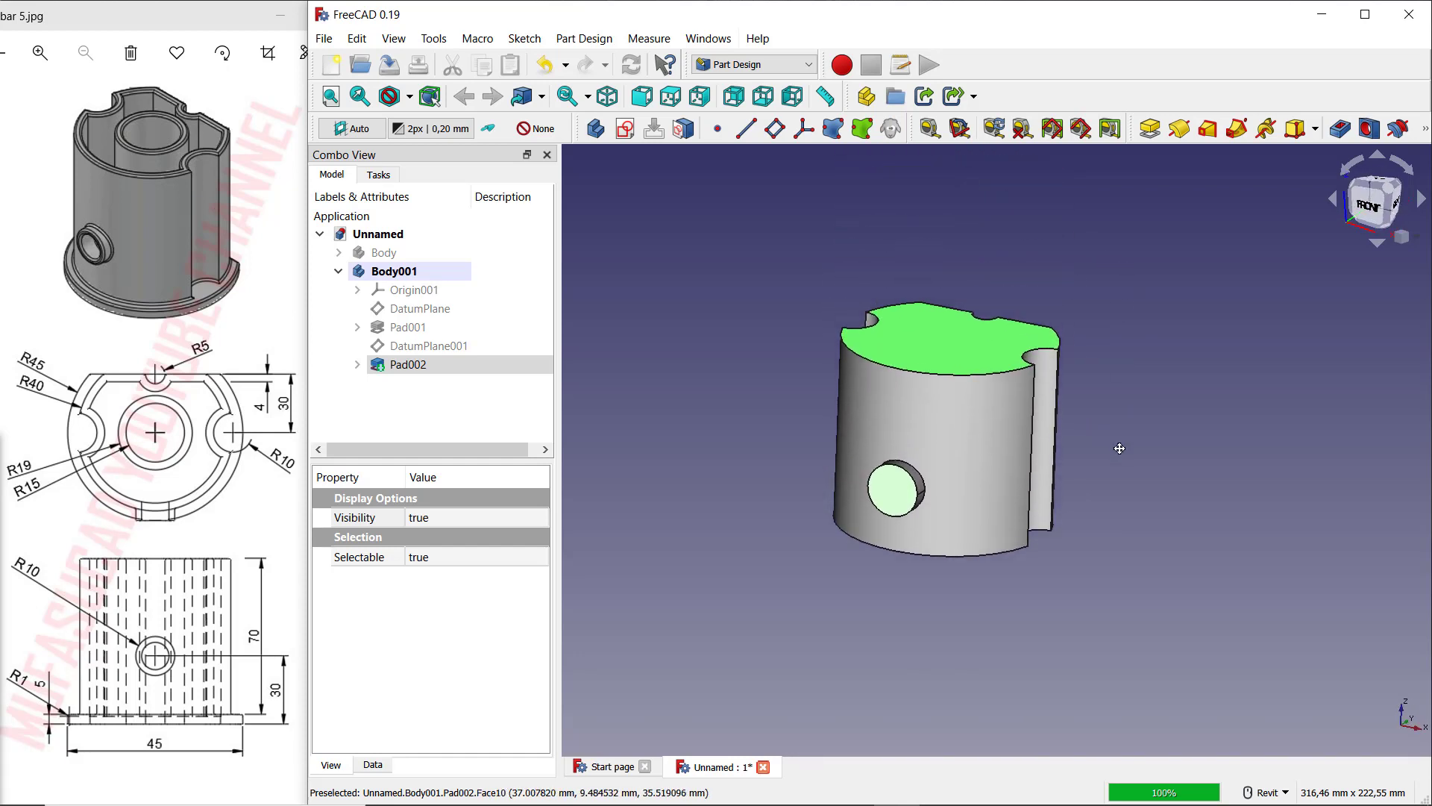
Step: Hollow the part into a 4 mm inward Thickness shell open at the selected faces
click(1425, 129)
click(1209, 185)
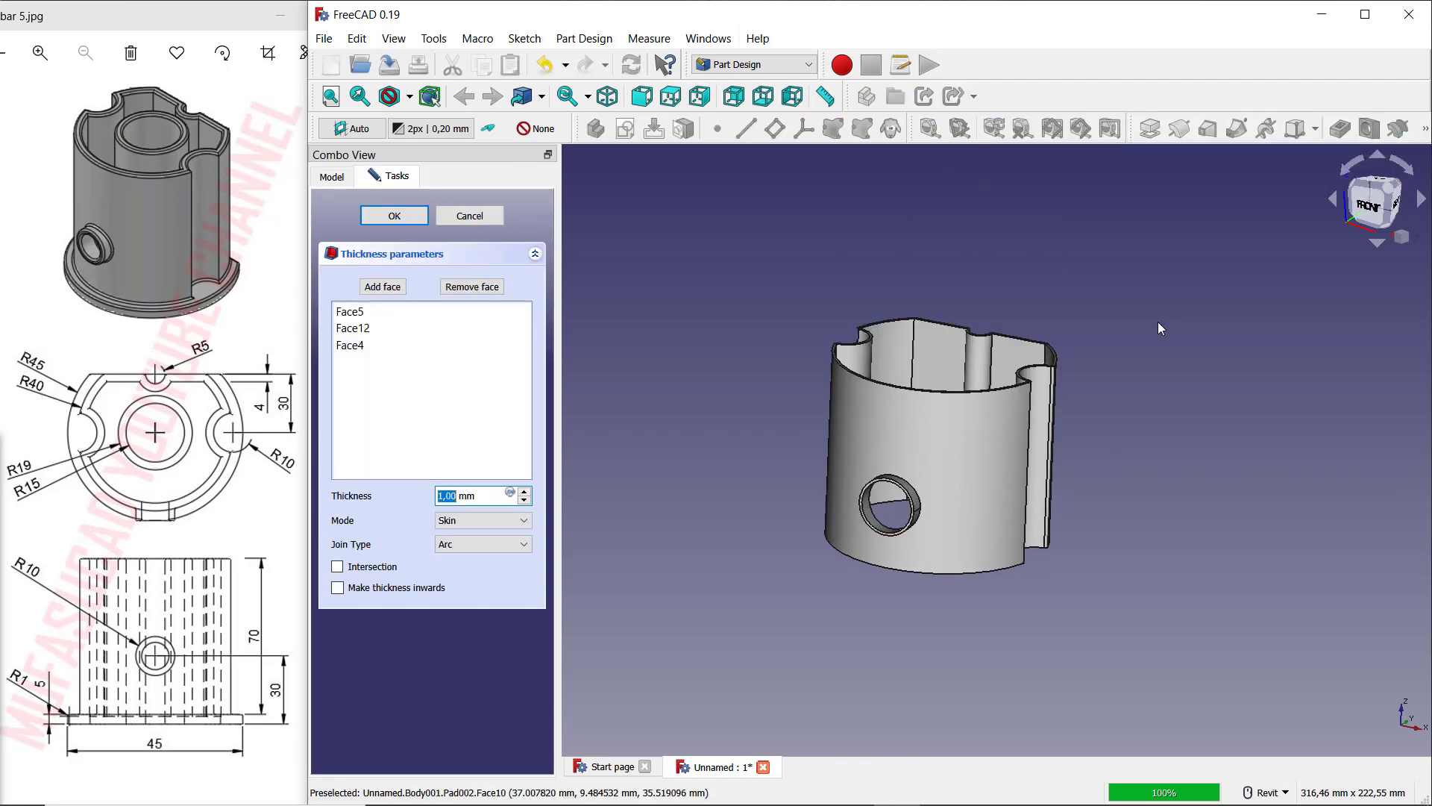
click(337, 588)
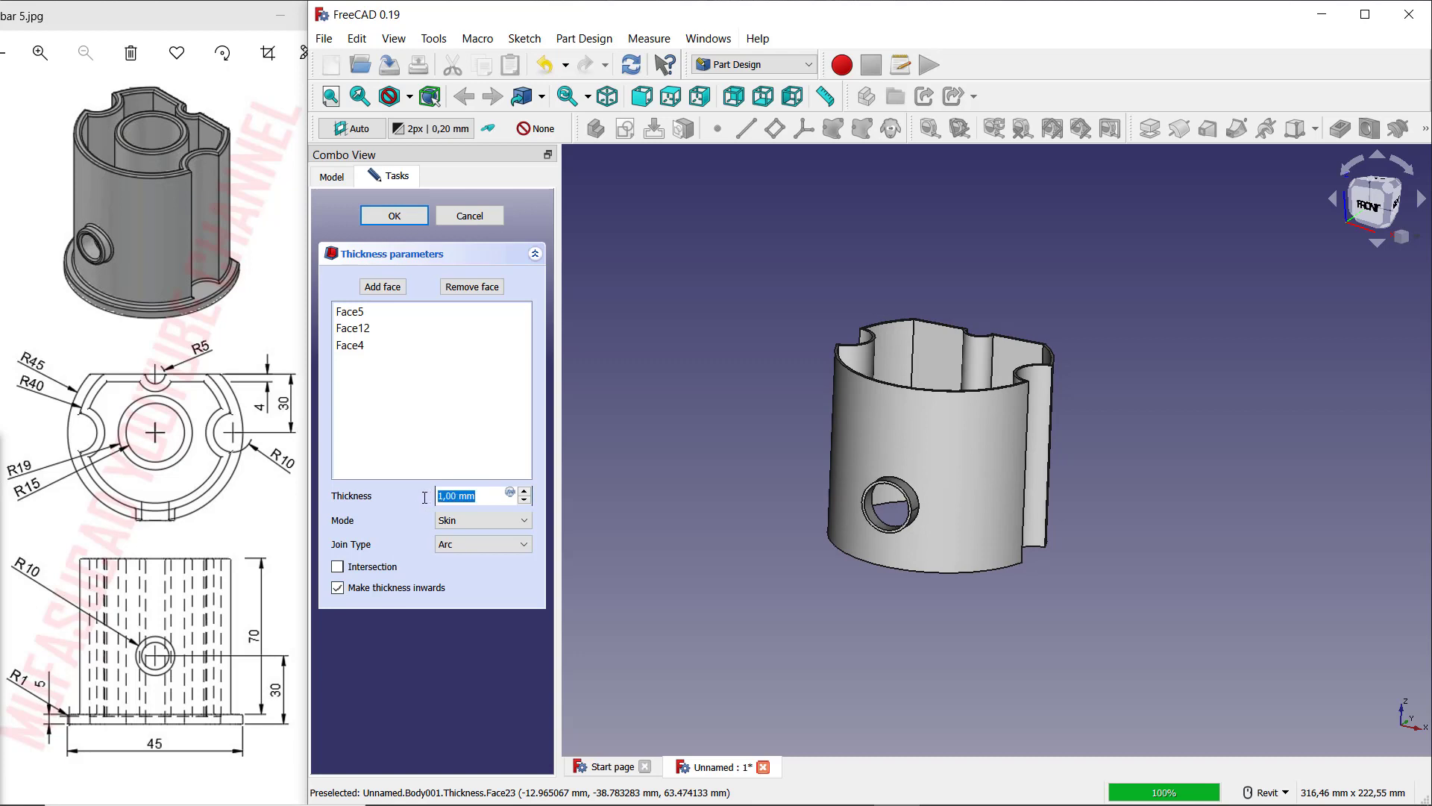
text(4)
click(415, 219)
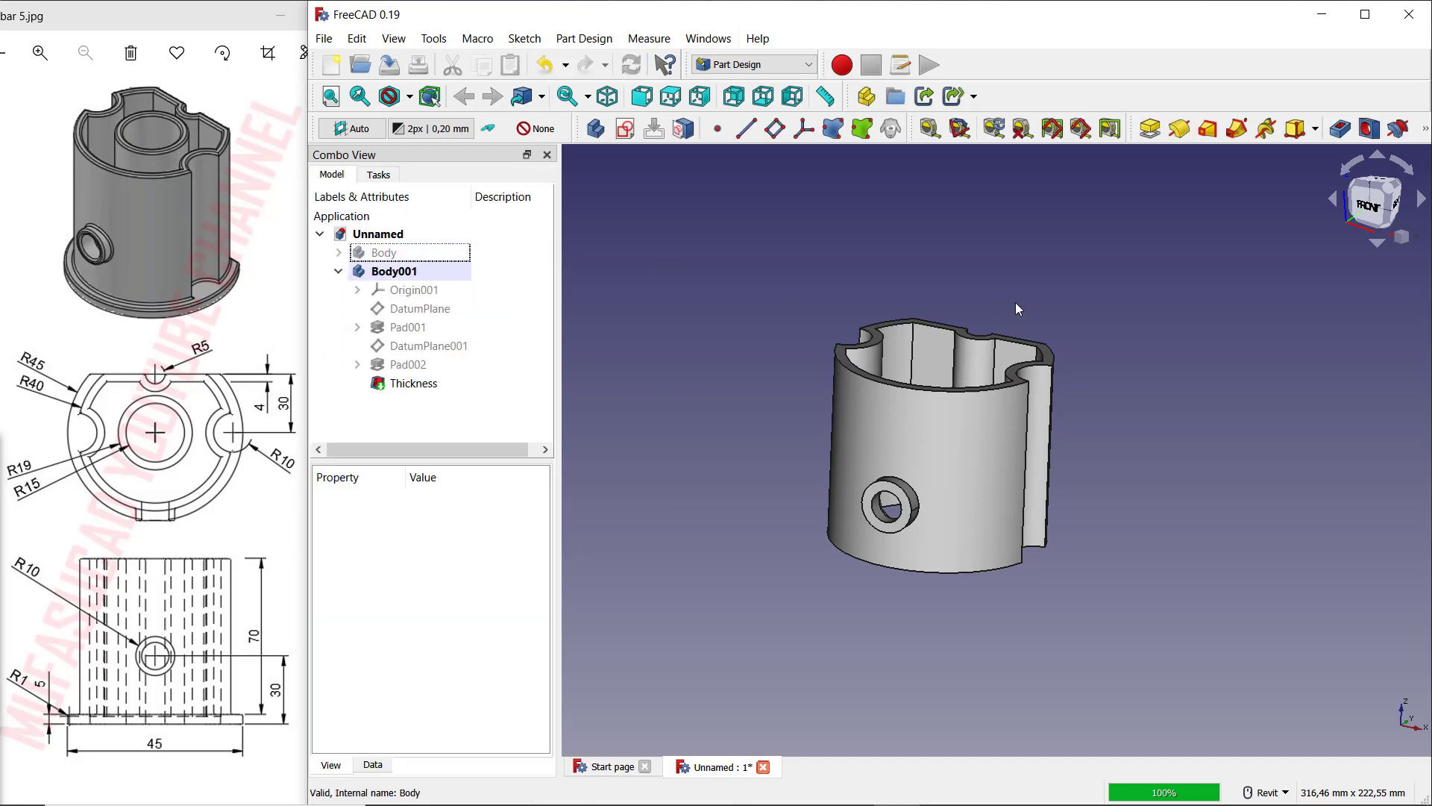
scroll(1005, 306, down, 3)
scroll(989, 337, up, 2)
shift+middle_drag(989, 337, 1037, 373)
Step: Show the base Body, hide Body001, and make Body the active body
click(507, 254)
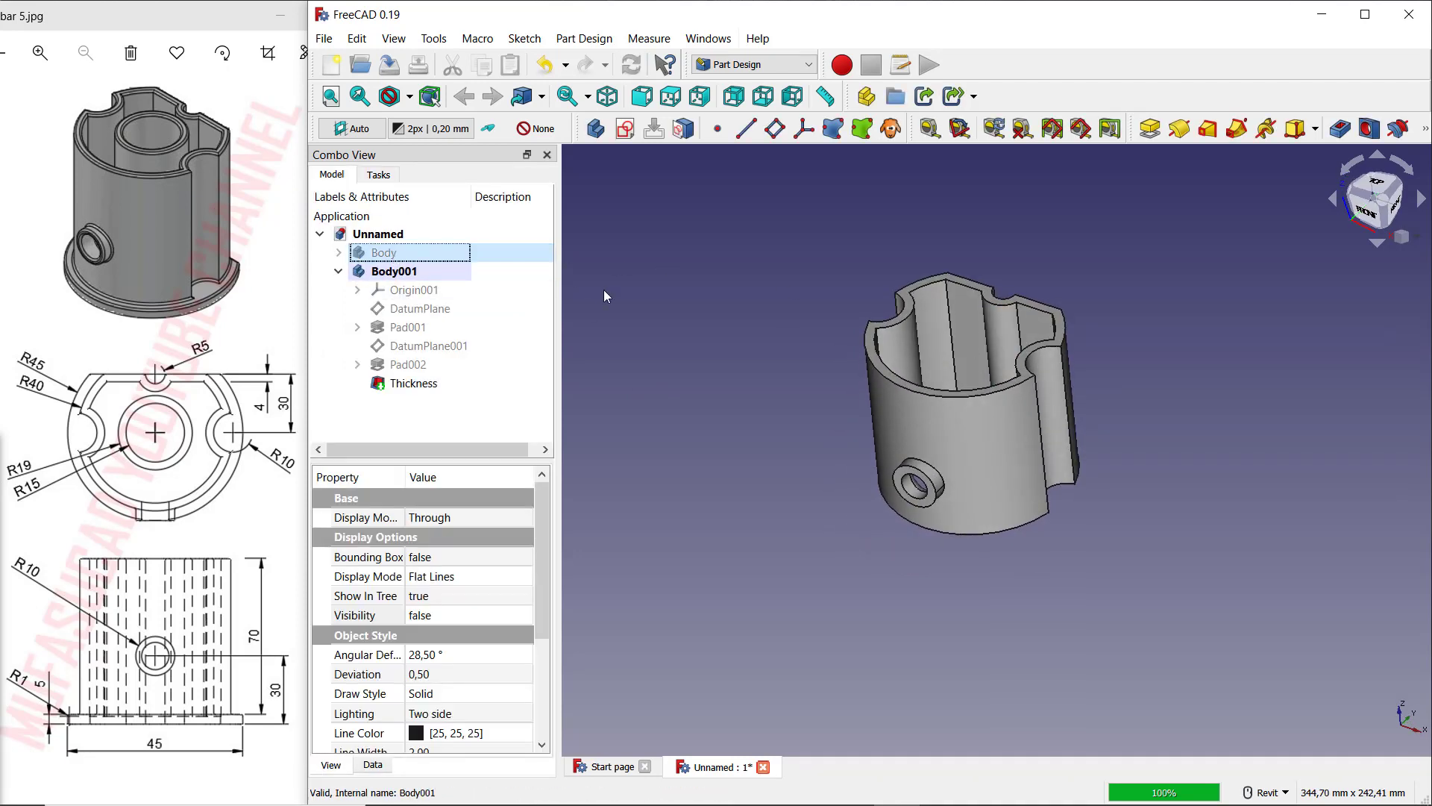
key(space)
click(406, 272)
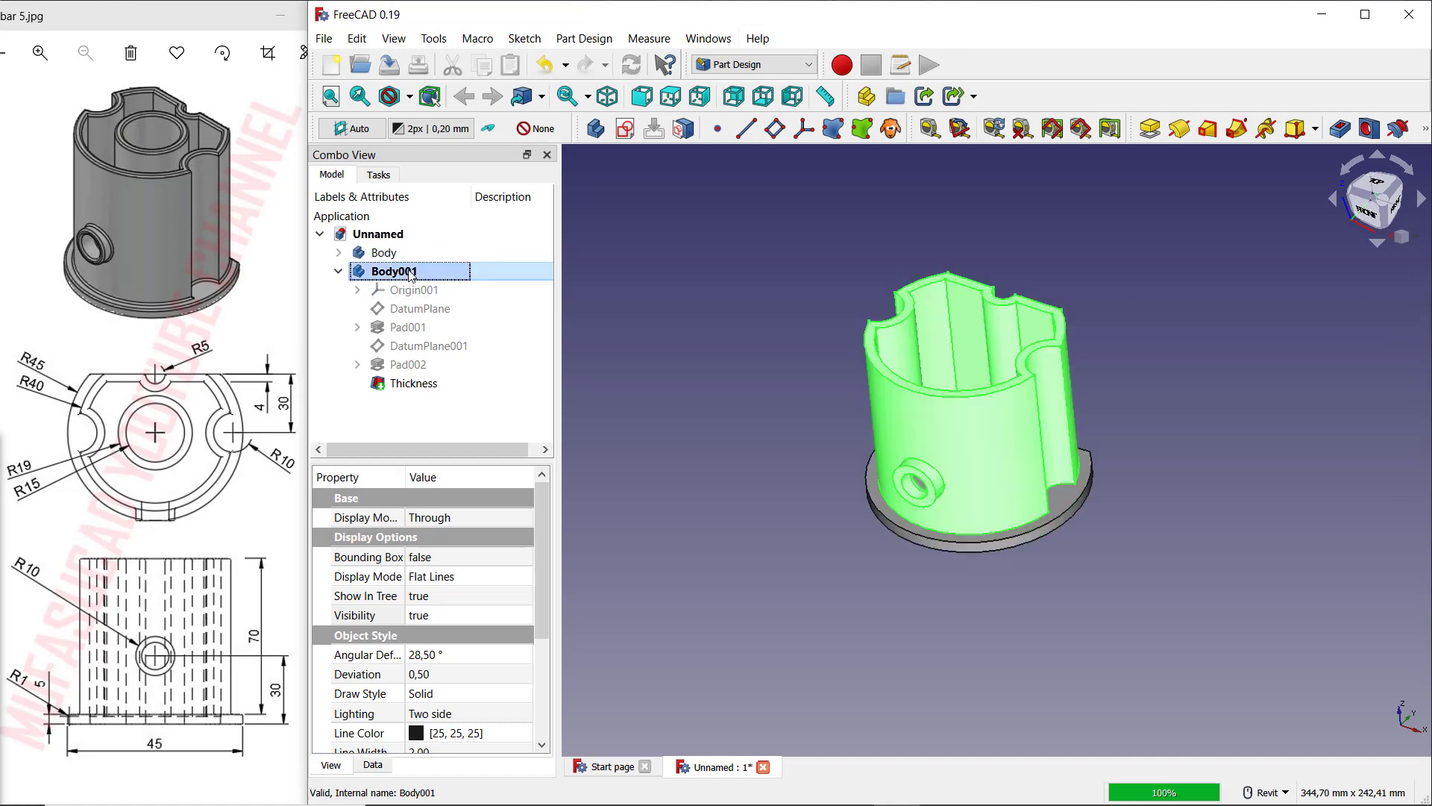
key(space)
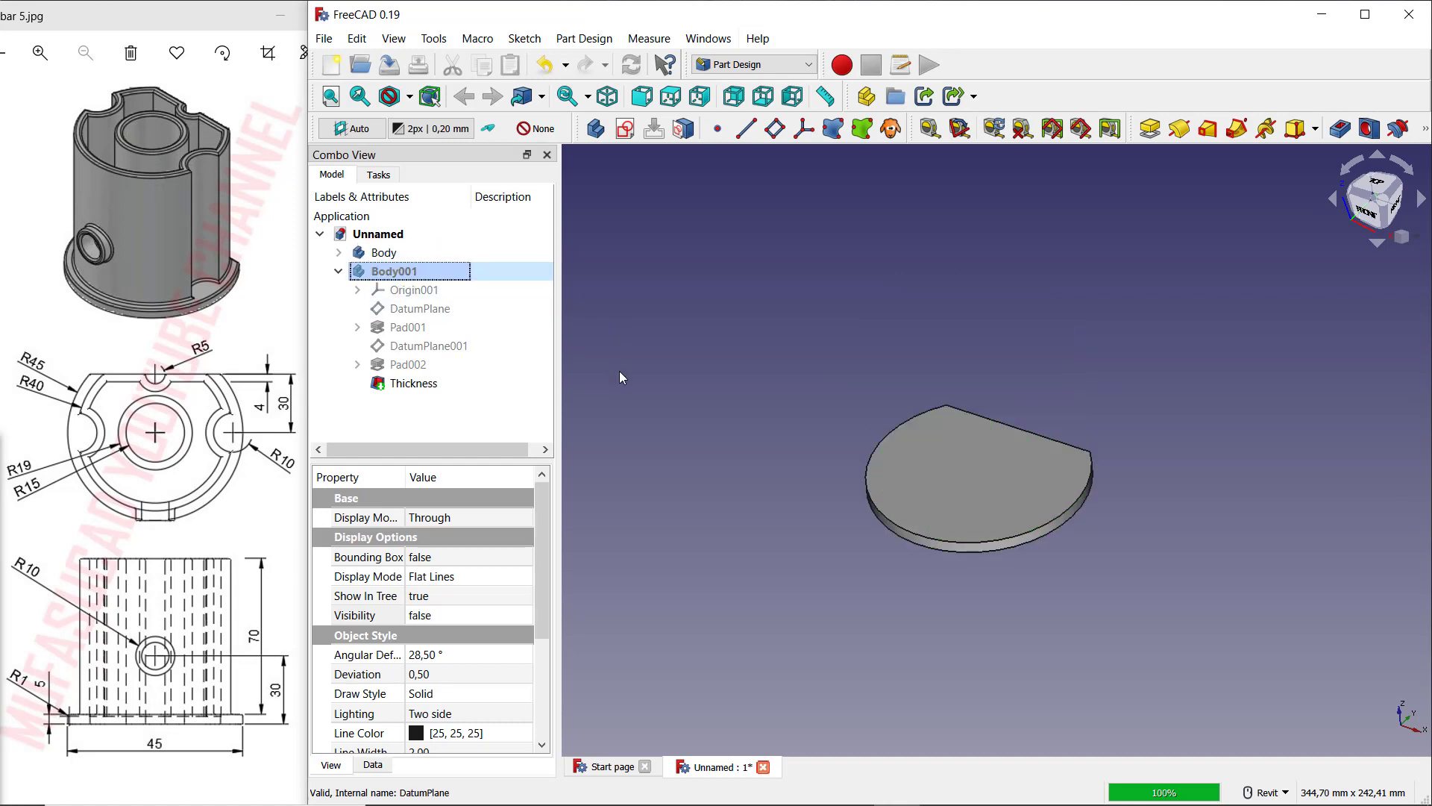
click(404, 254)
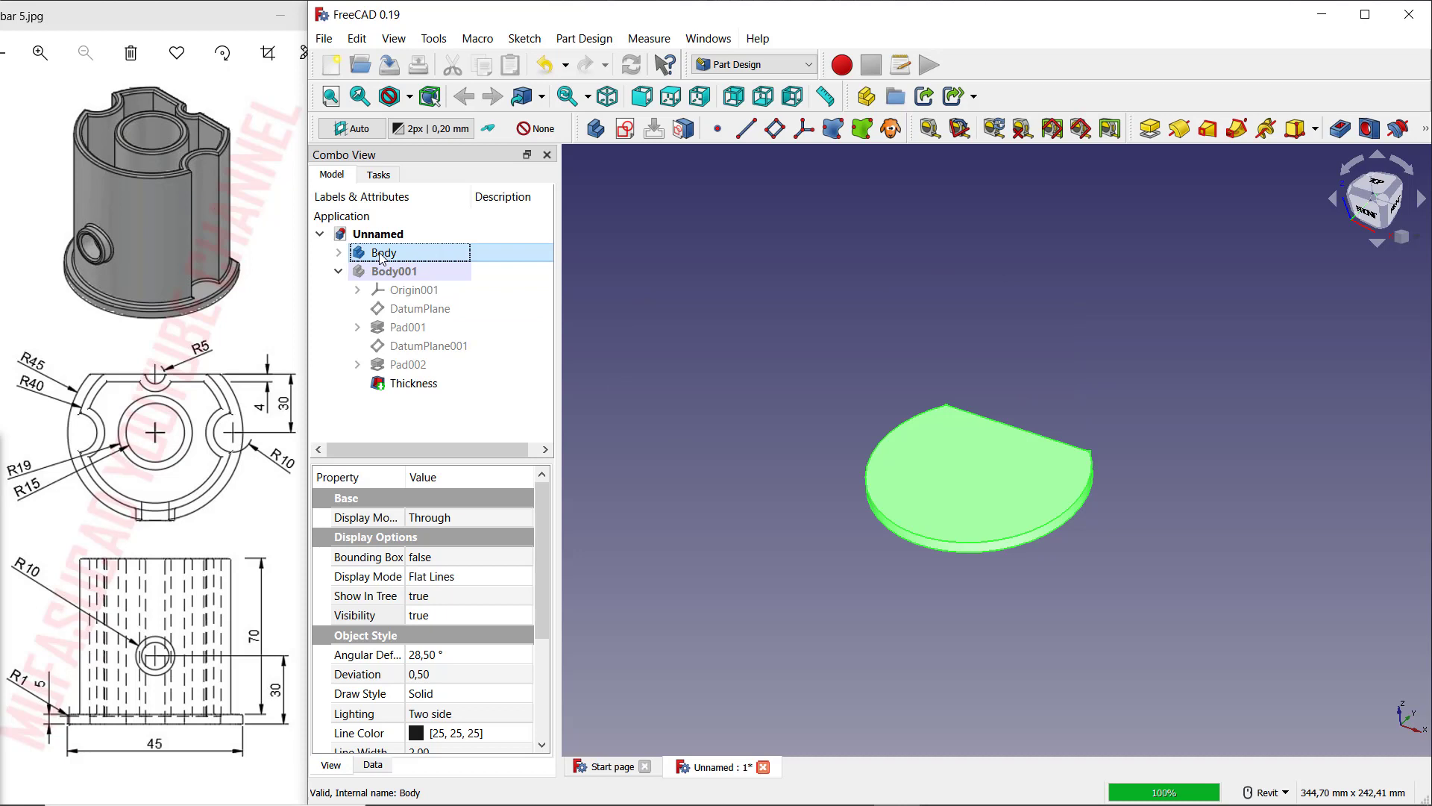
right_click(382, 257)
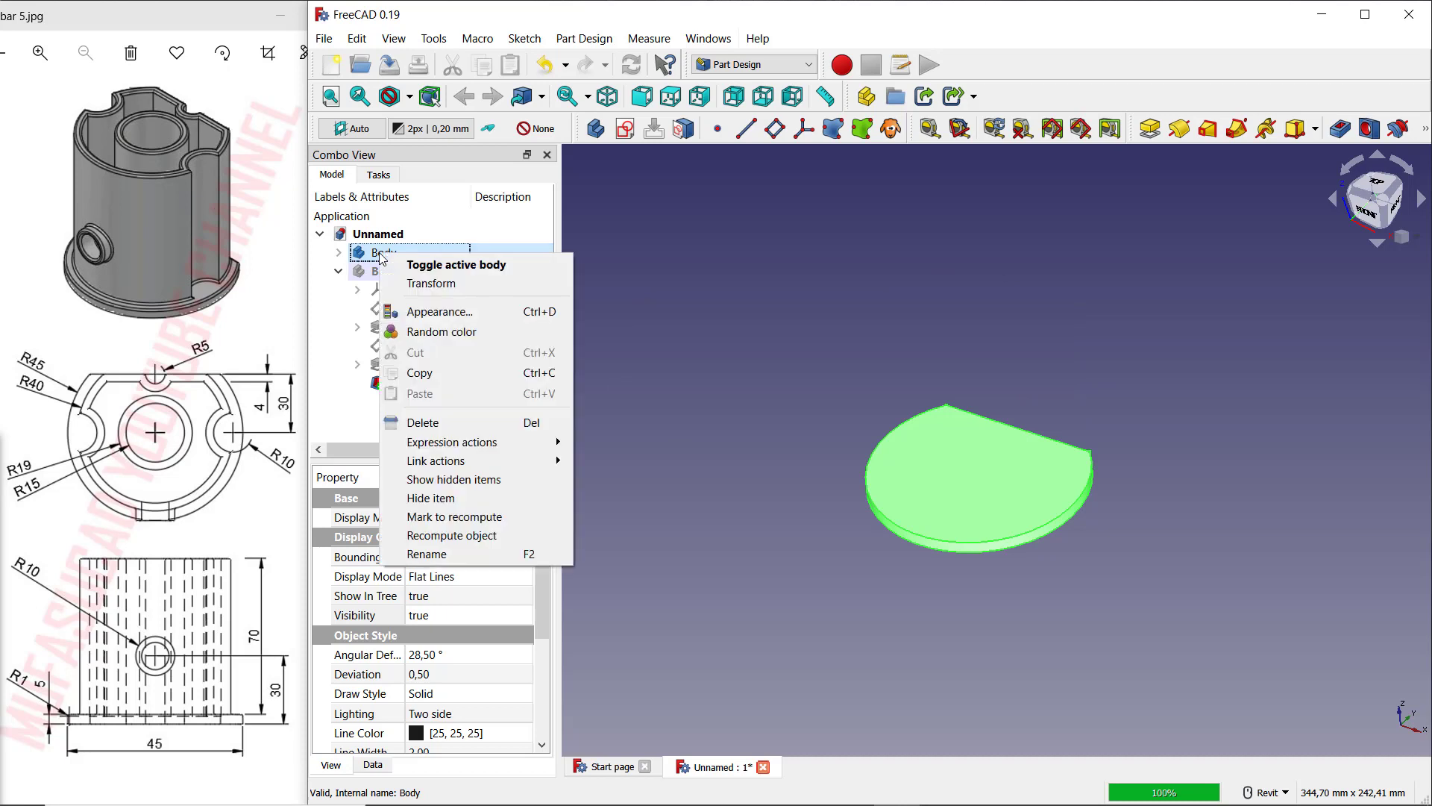
click(470, 265)
Step: Start a new sketch on the base disc's top face
click(865, 270)
click(965, 486)
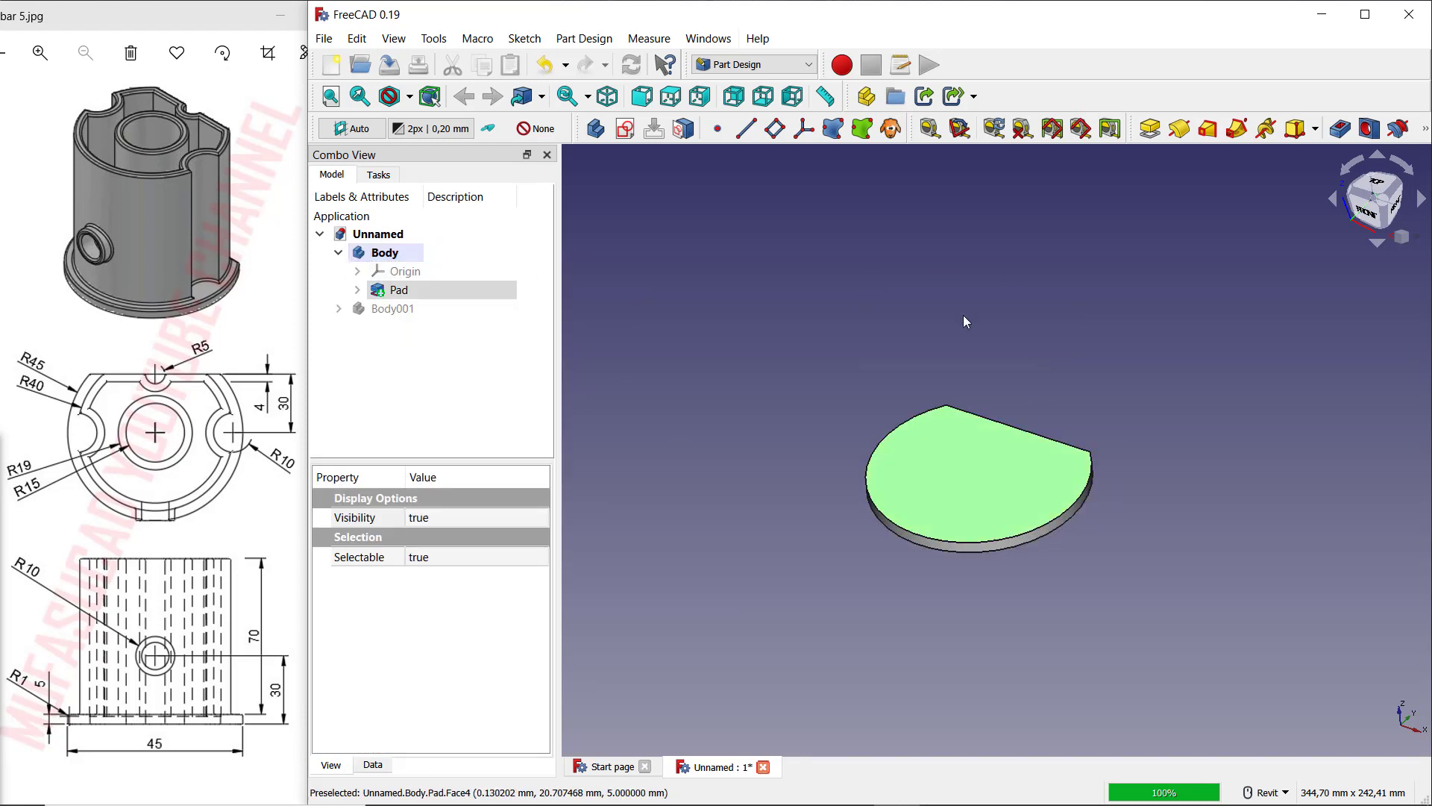
click(625, 129)
Step: Sketch a circle centred on the origin with a 19 mm radius constraint
scroll(821, 253, up, 3)
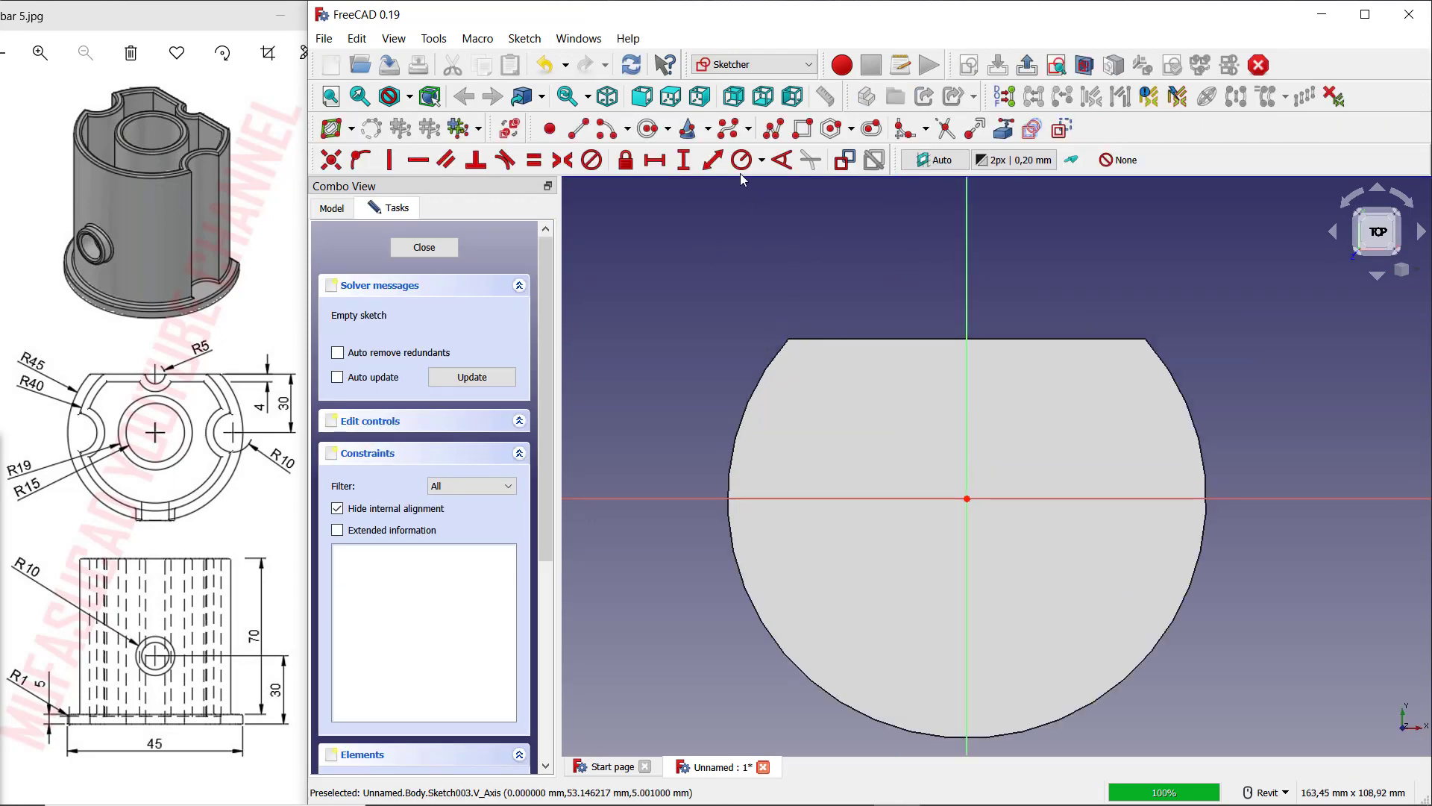
click(647, 128)
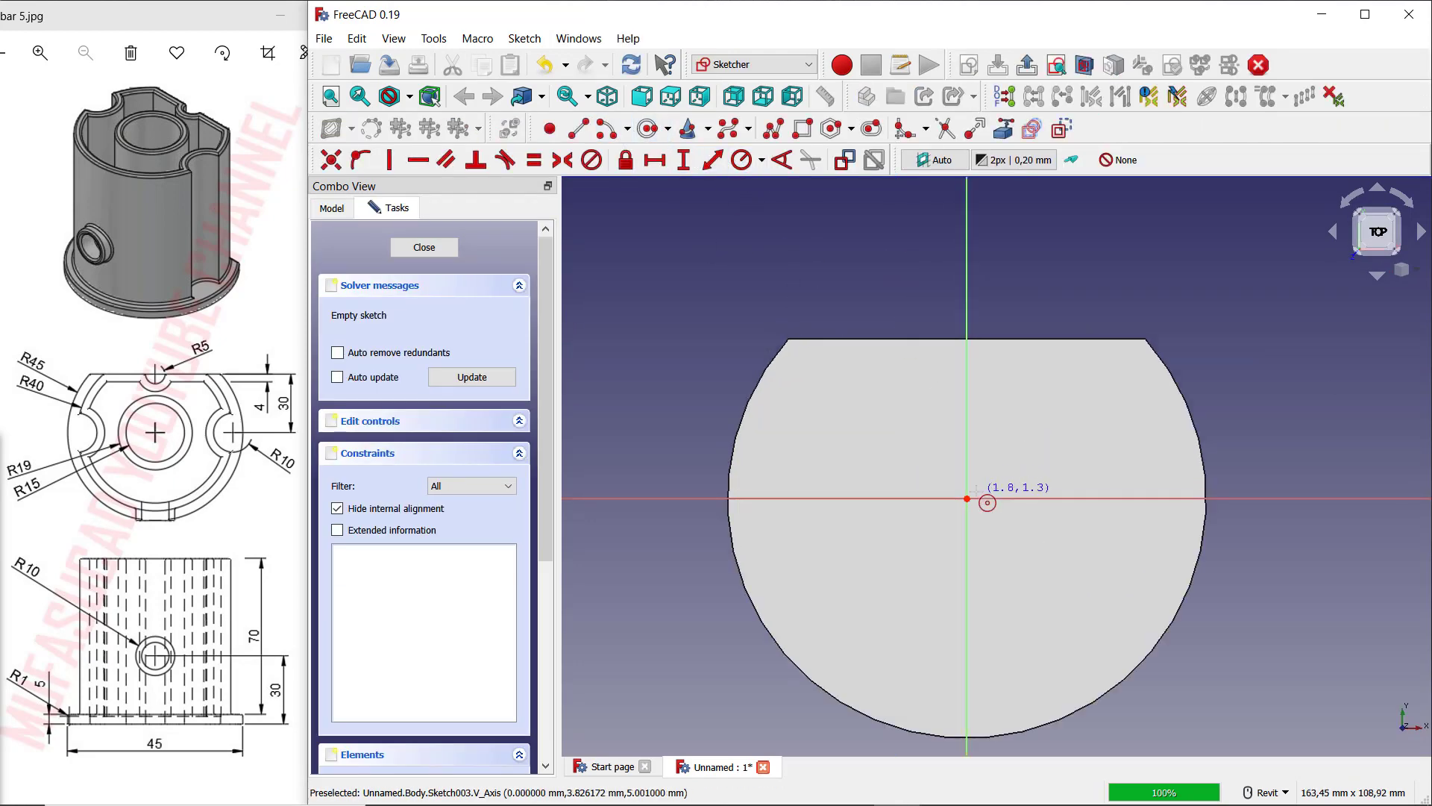
click(966, 498)
click(1027, 437)
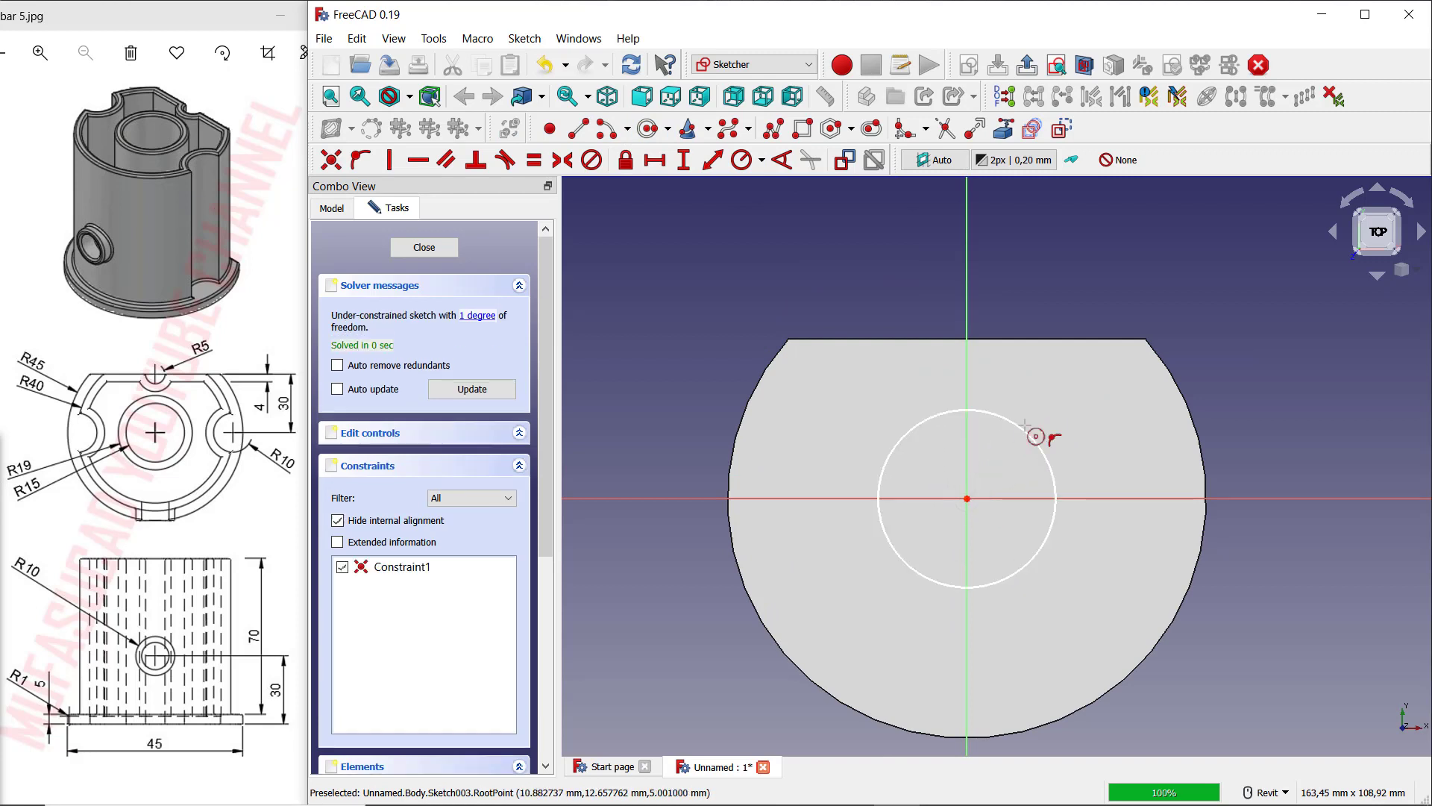
click(742, 160)
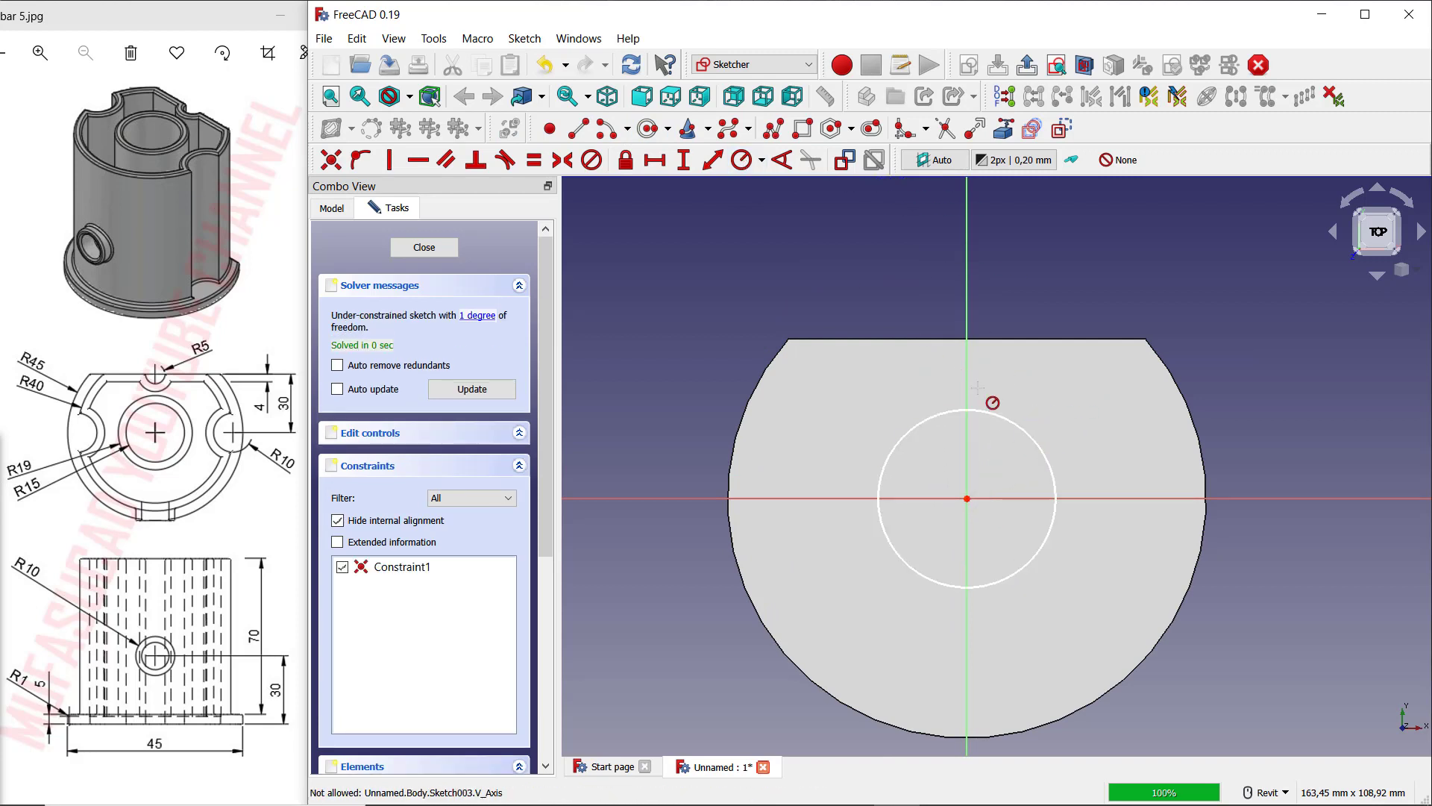
click(1009, 418)
text(19)
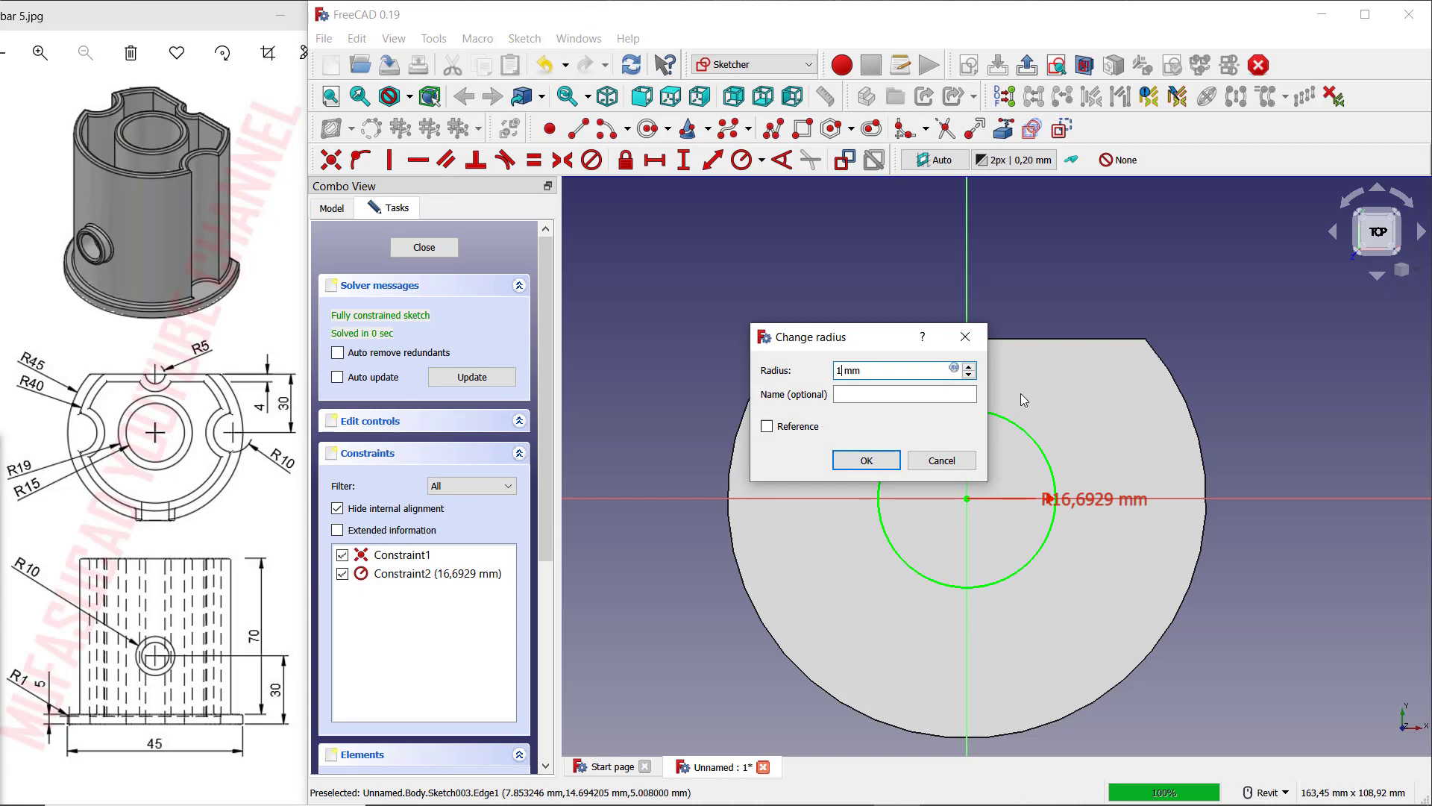
click(866, 460)
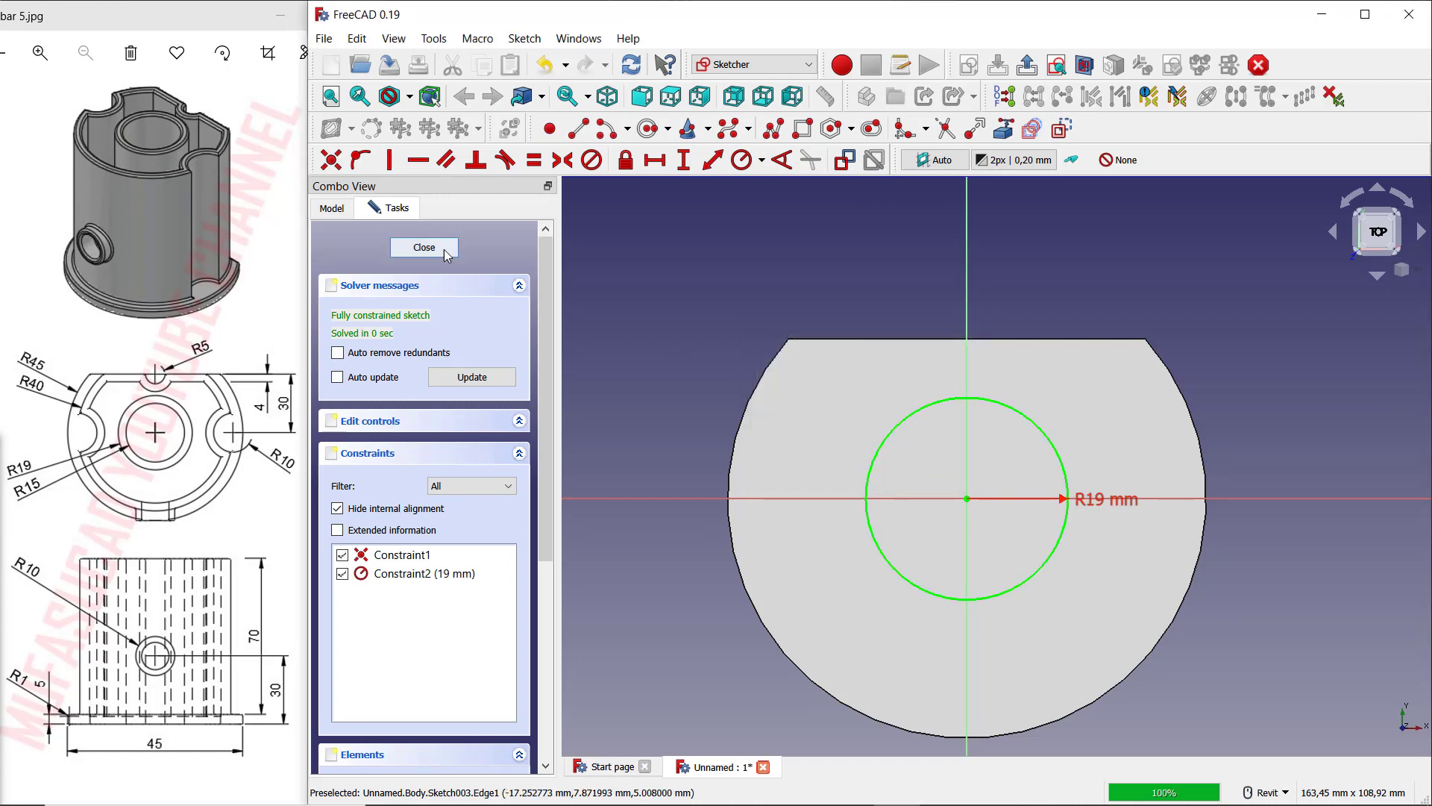
key(Escape)
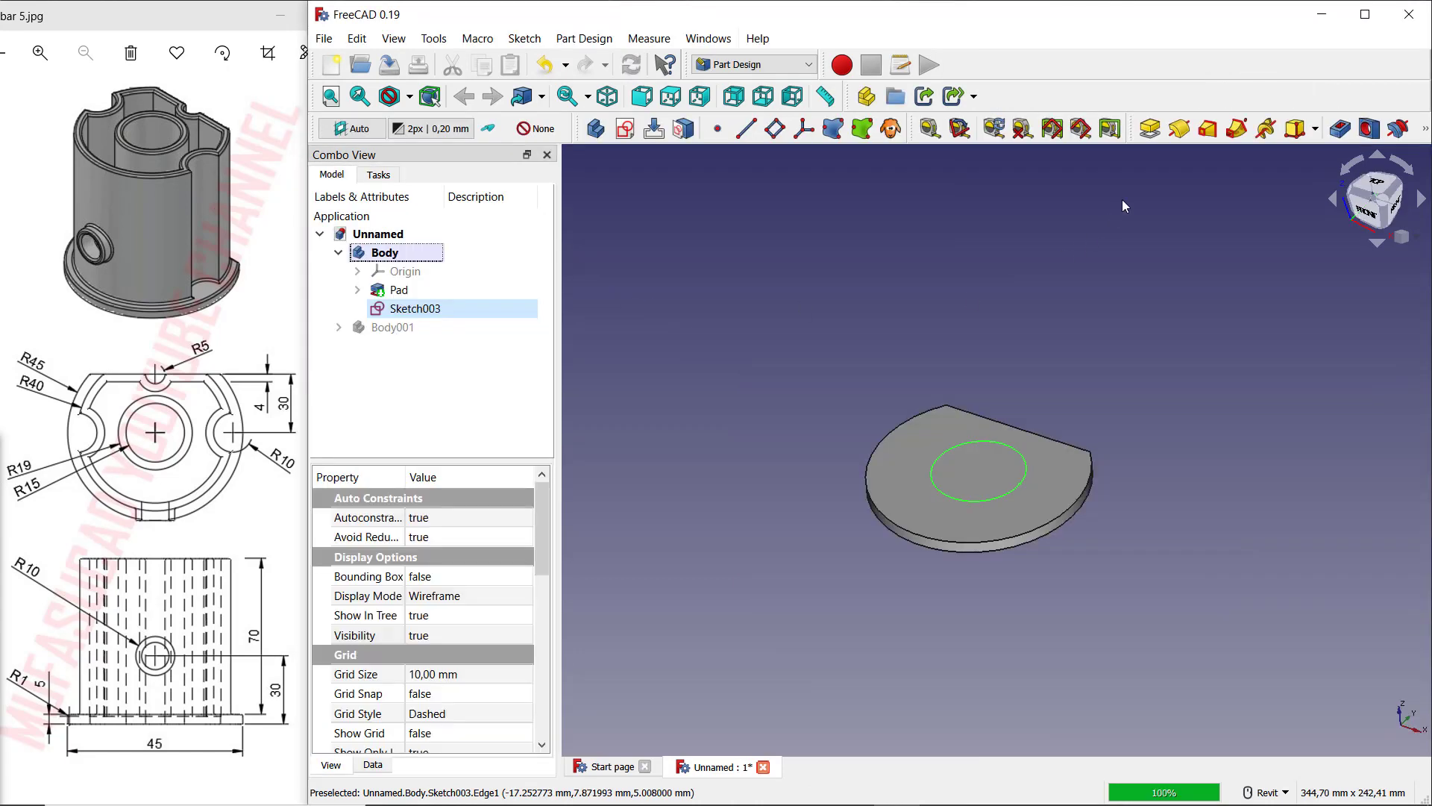
Step: Pad the R19 circle 70 mm into the central post
click(1150, 129)
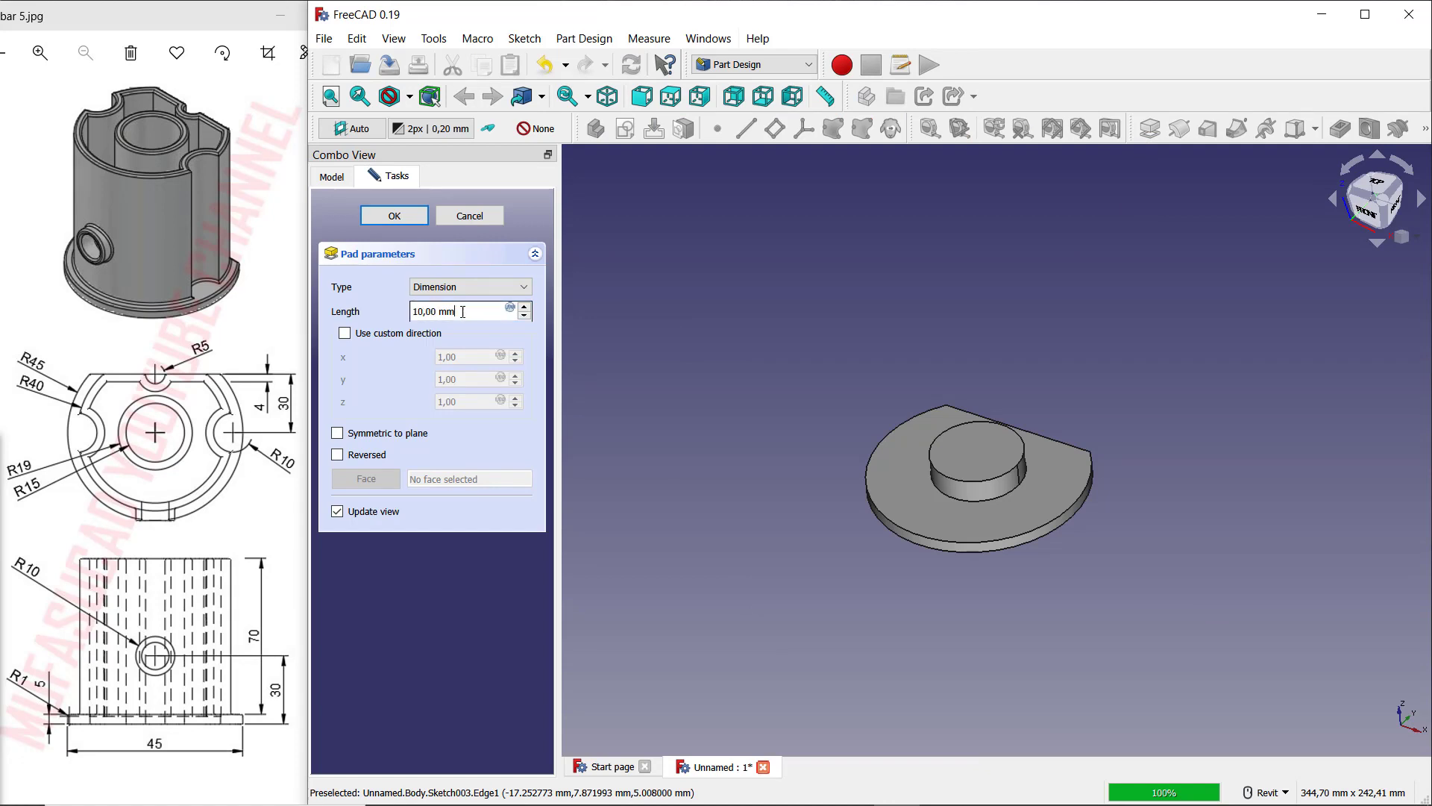
text(7)
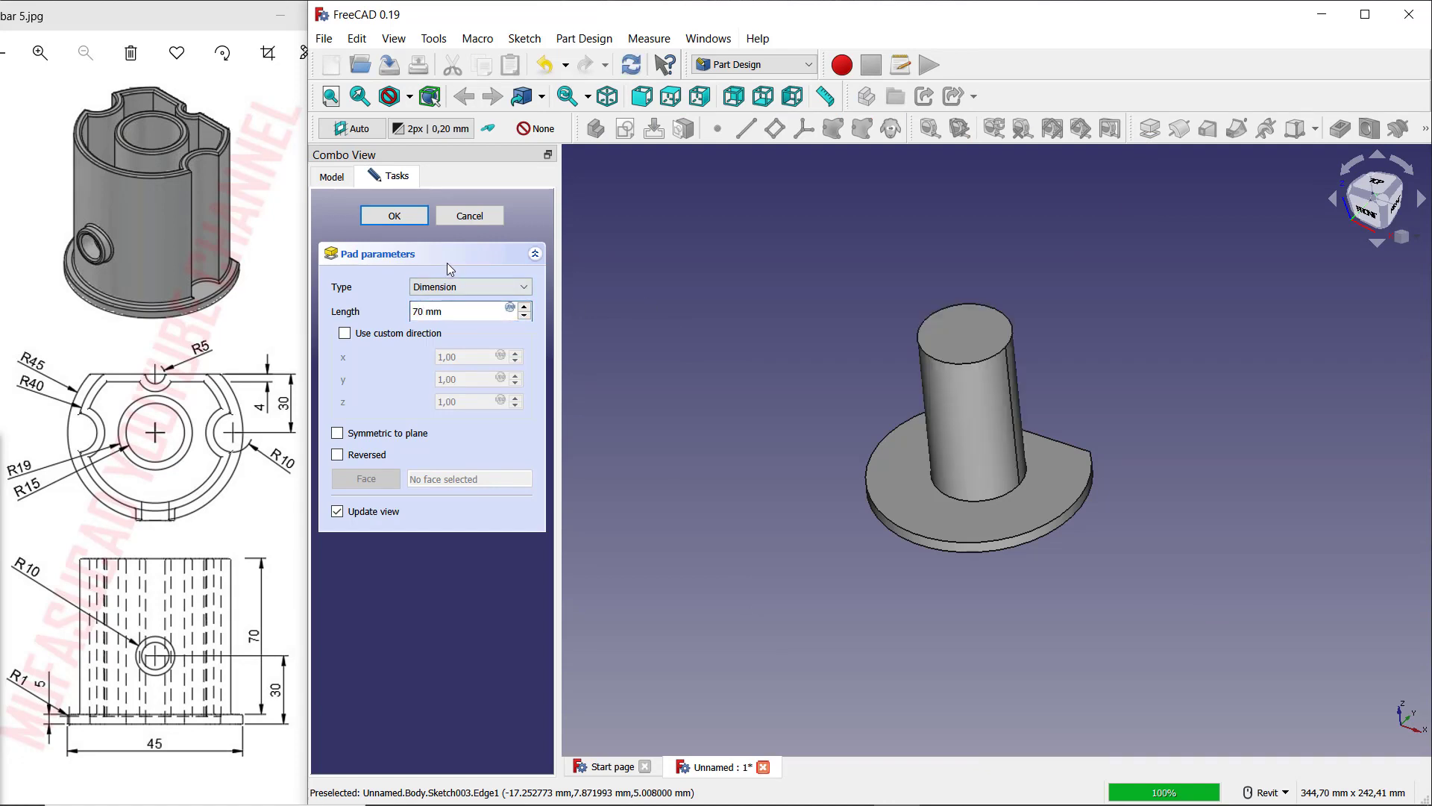
click(395, 216)
click(970, 330)
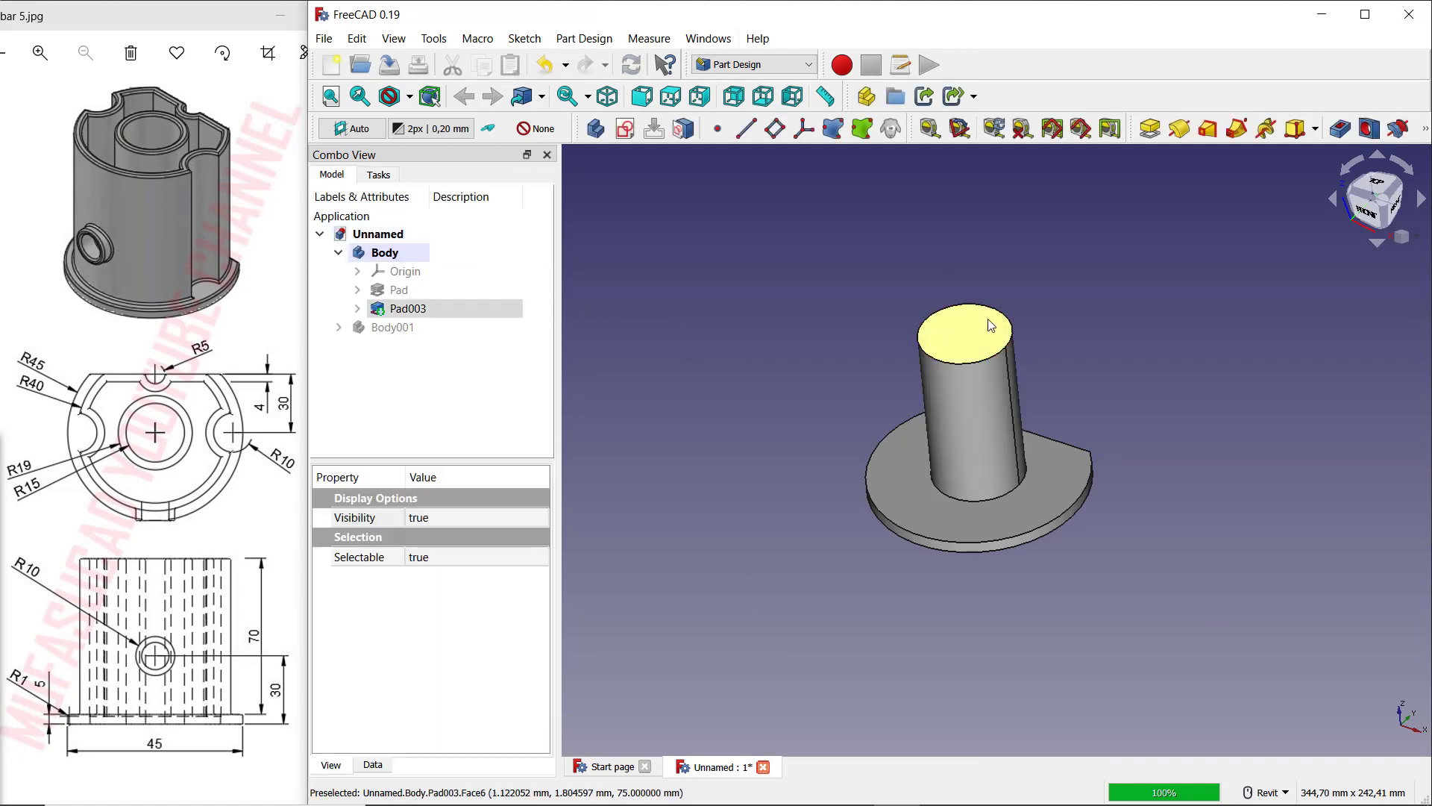
Step: Sketch an origin-centred R15 circle on the post's top face and start a Pocket from it
click(625, 128)
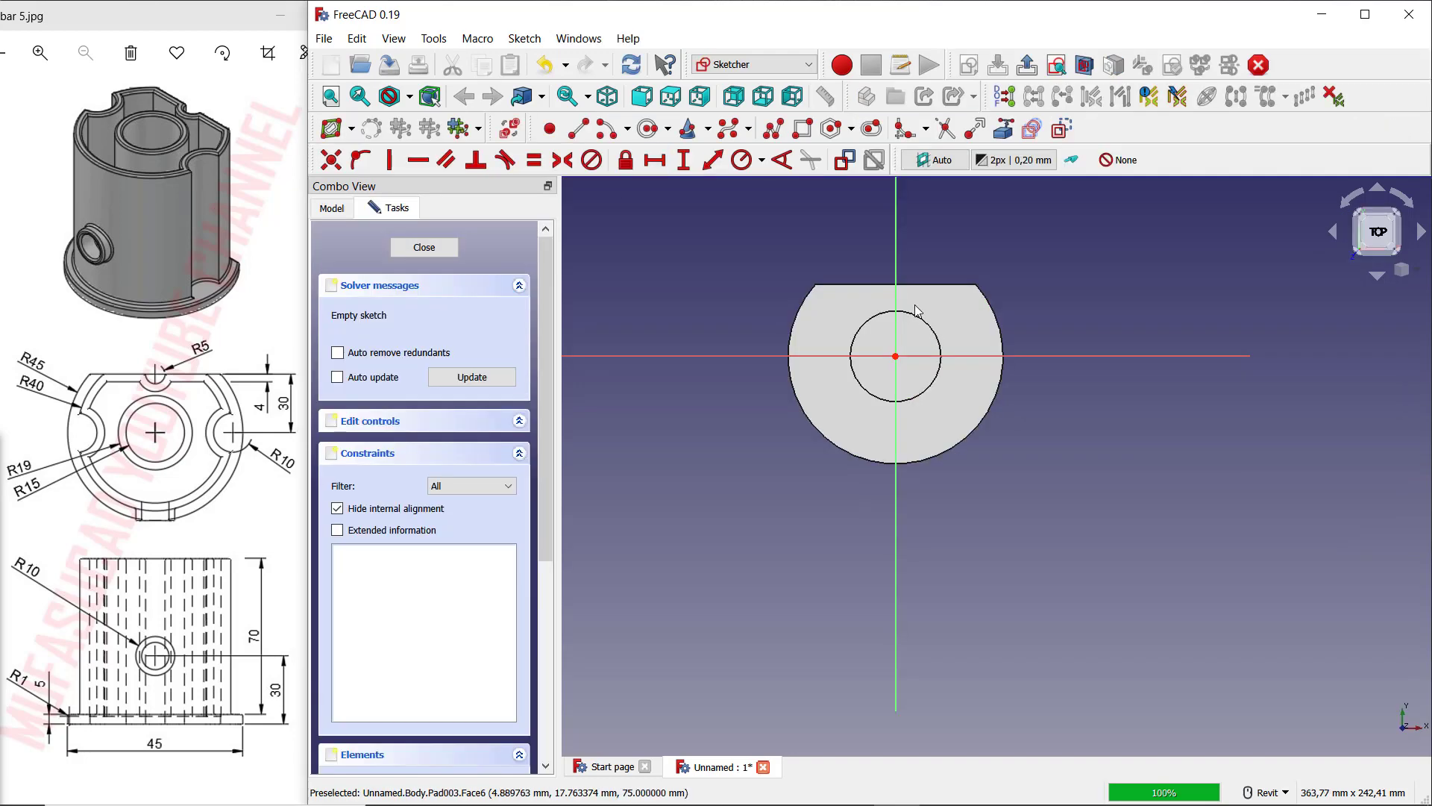
click(648, 128)
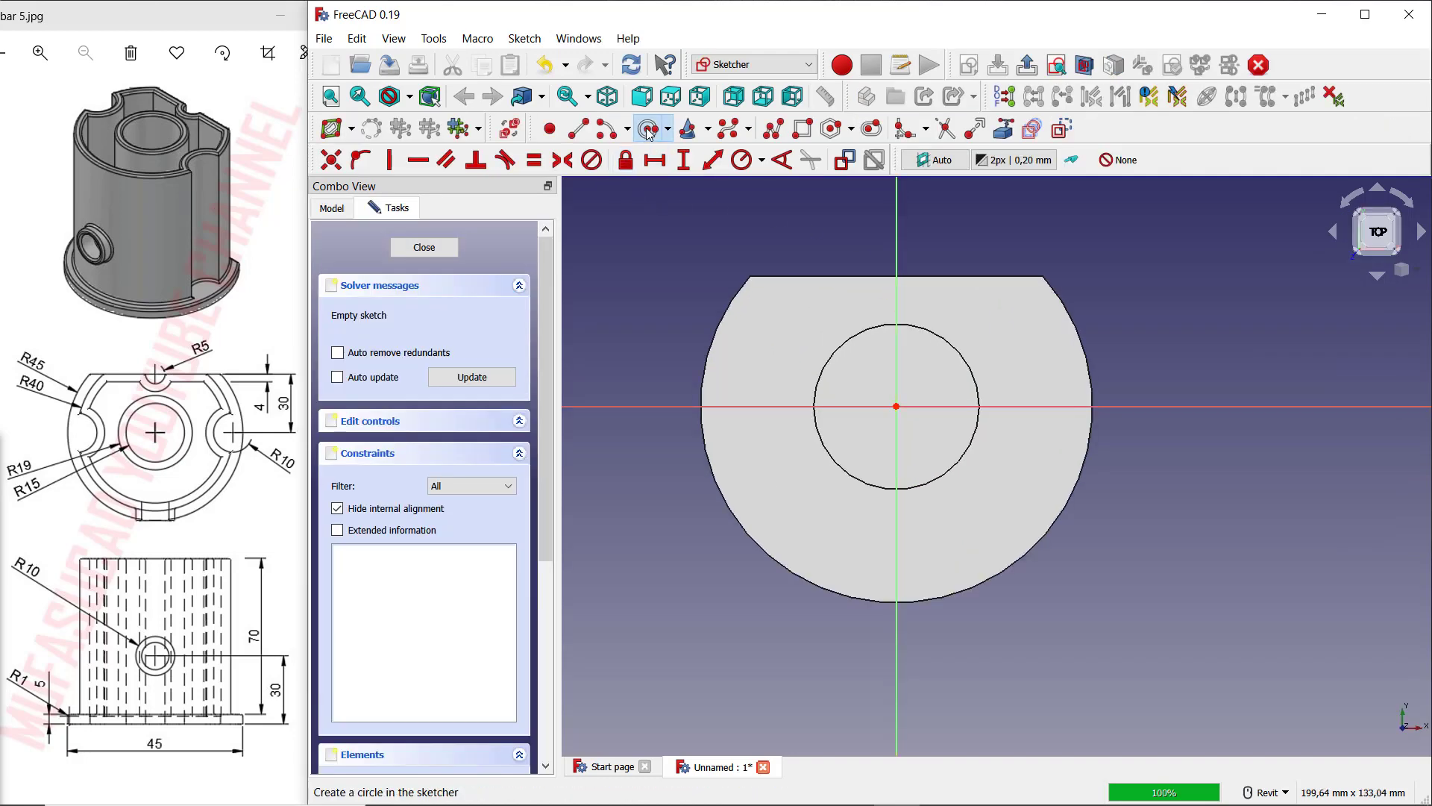
click(896, 406)
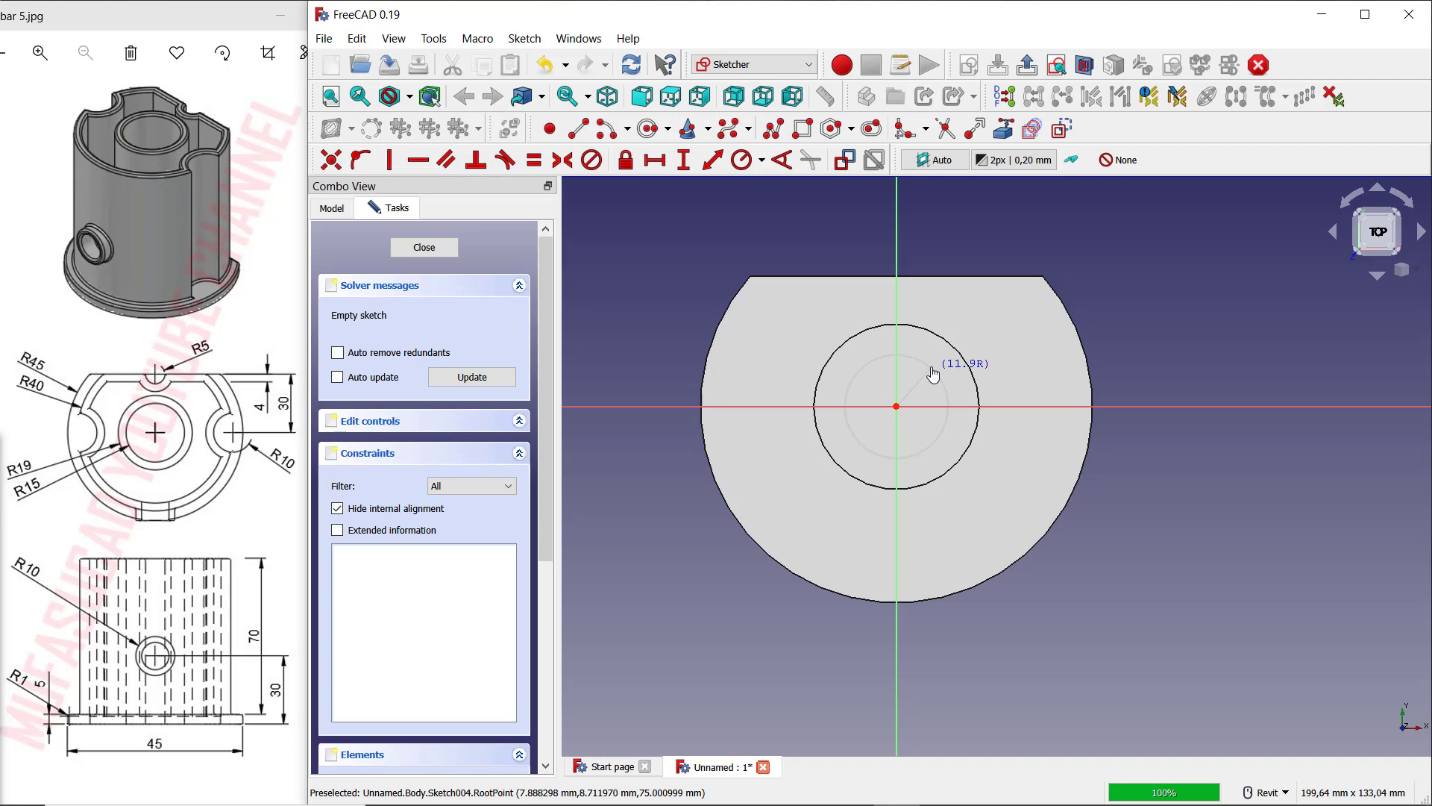
click(934, 373)
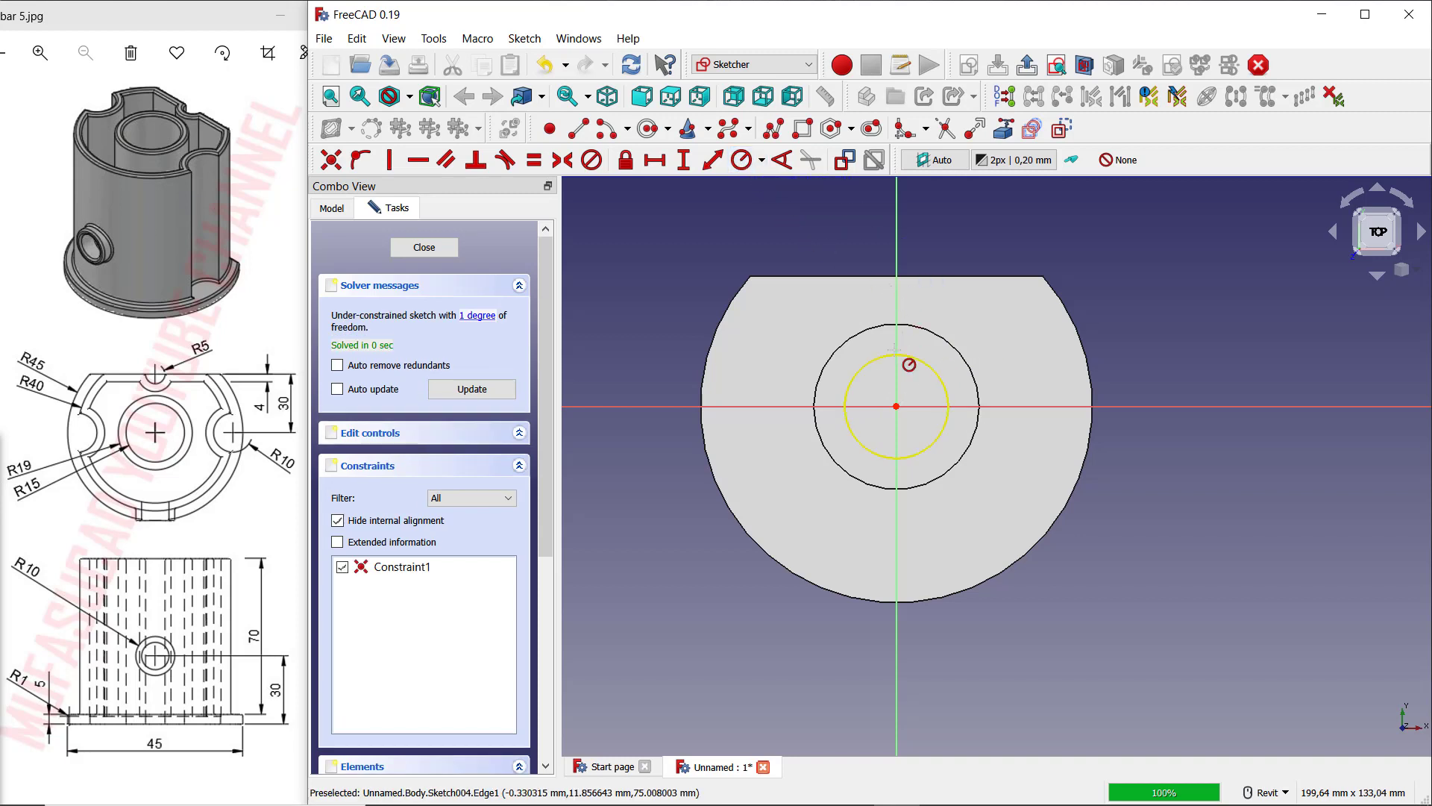
click(892, 353)
text(15)
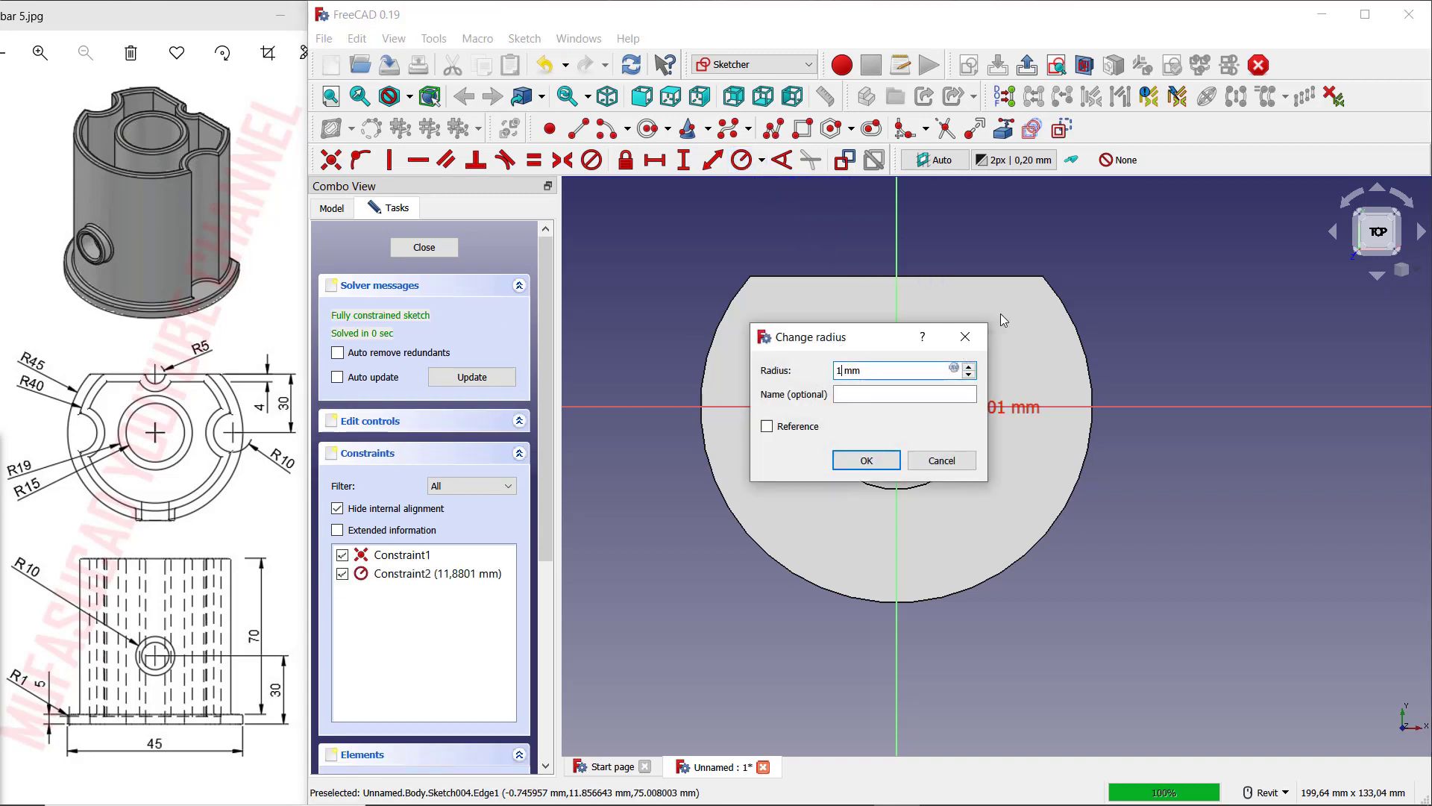
key(Return)
click(394, 251)
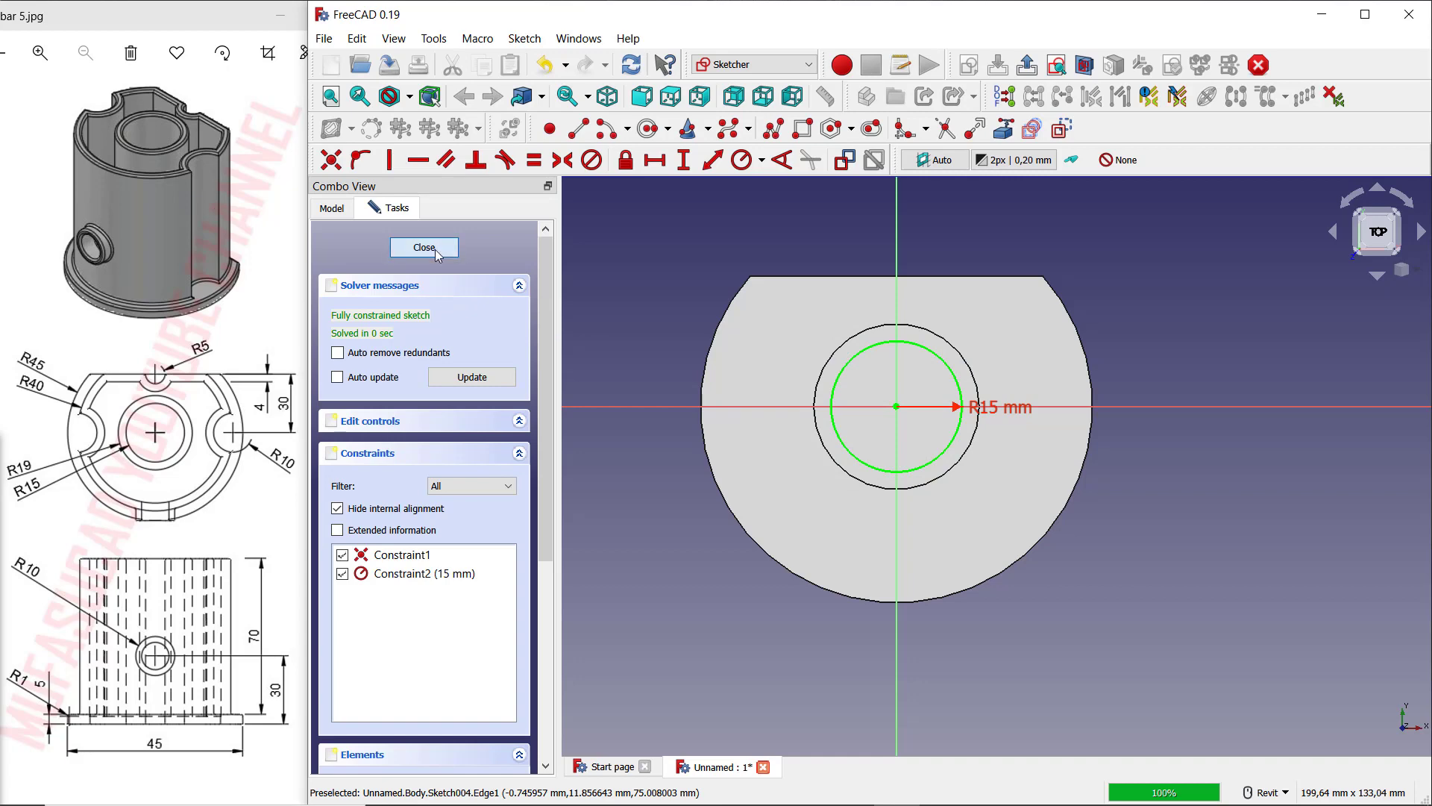
click(1339, 128)
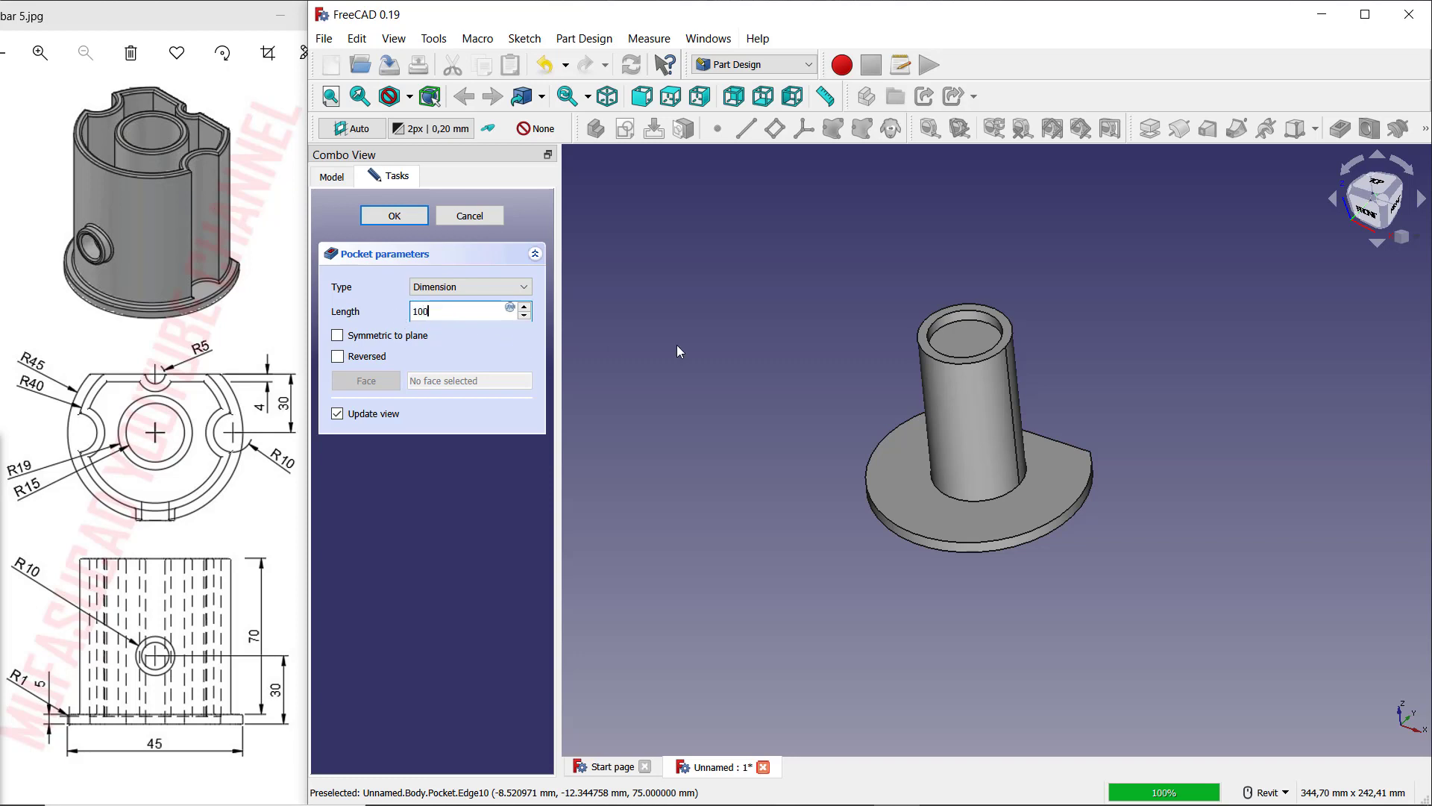
Step: Confirm the 100 mm deep R15 pocket through the post and return to isometric view
key(Return)
click(414, 224)
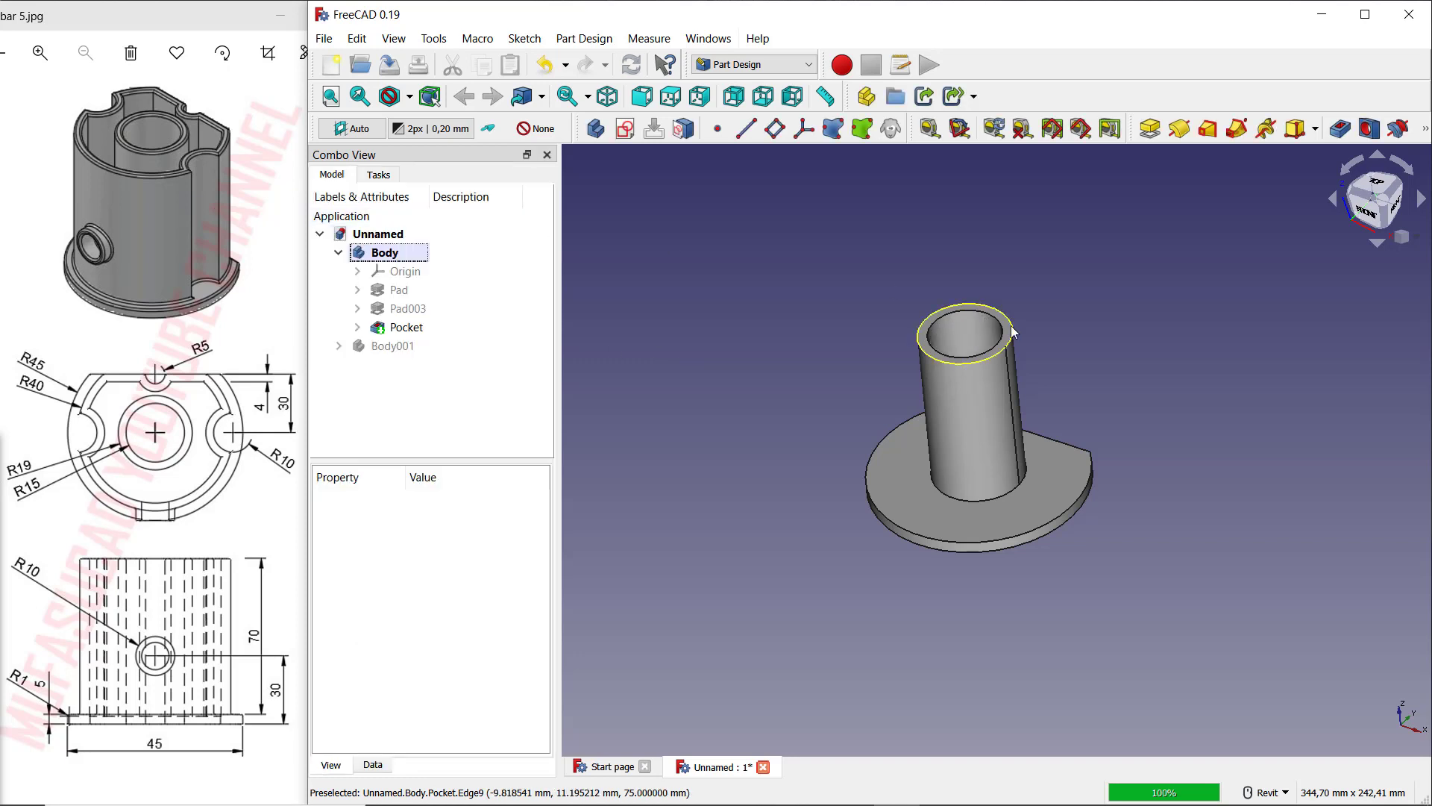
shift+middle_drag(1073, 338, 1082, 425)
key(0)
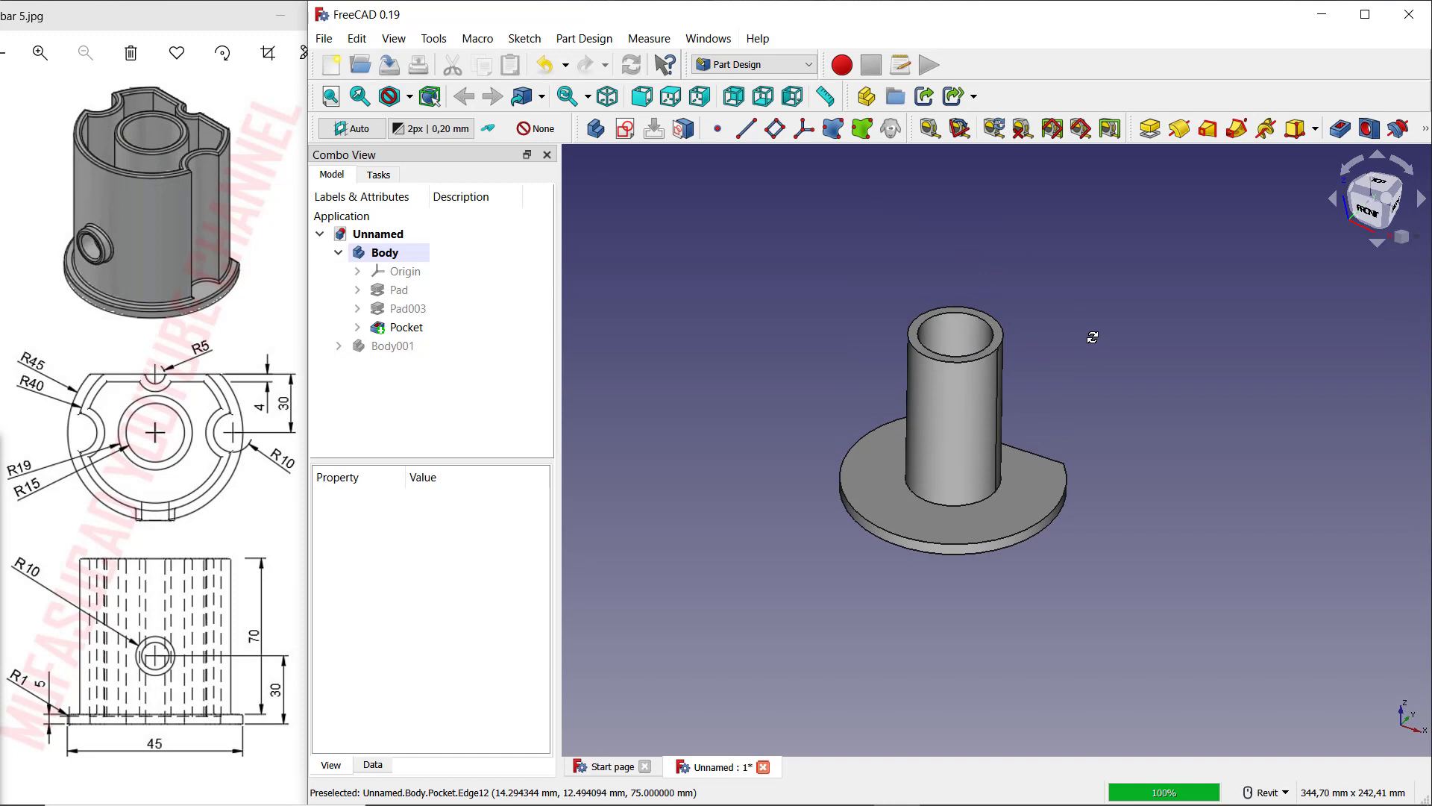
click(382, 346)
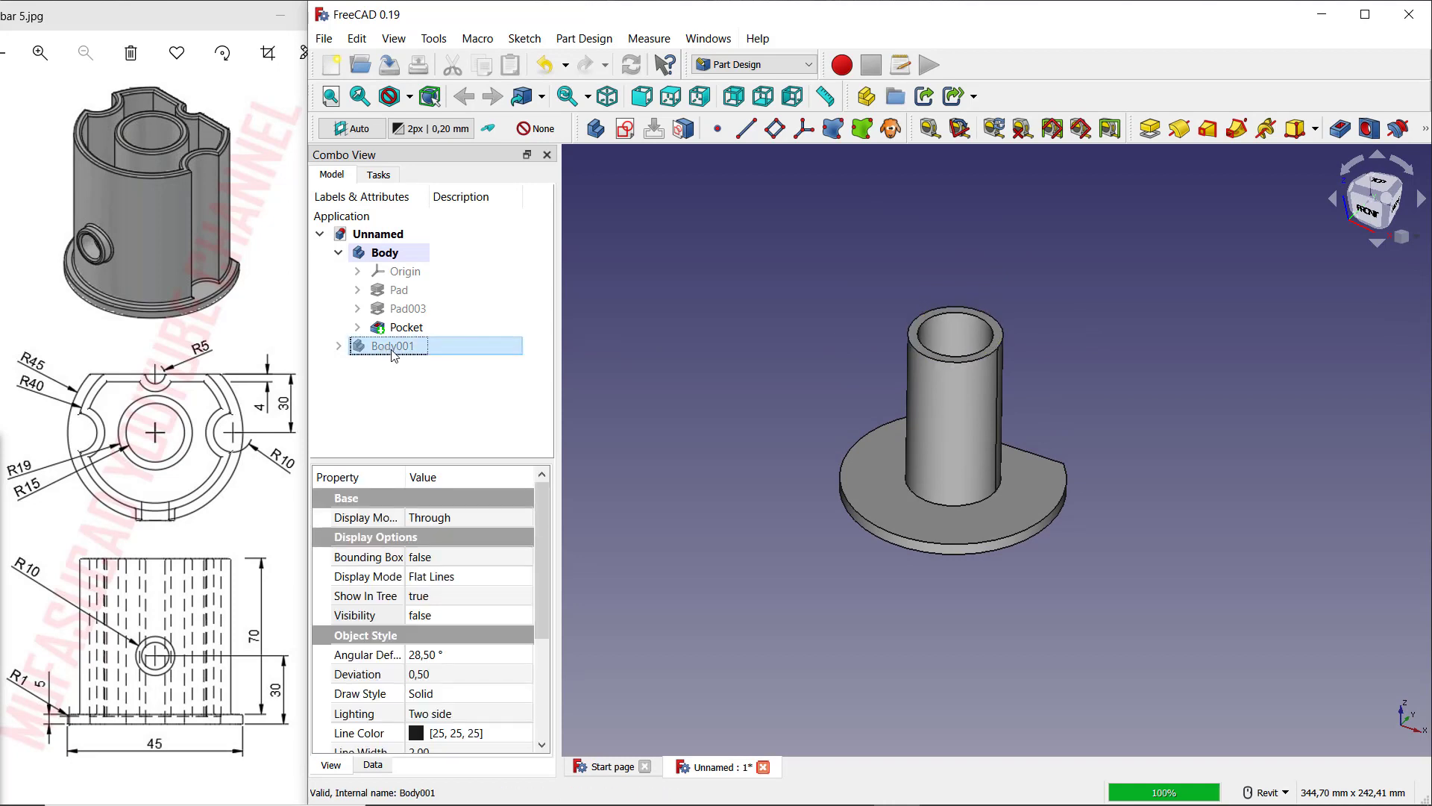
Step: Show Body001 again and fuse it into the base Body with a Boolean
key(space)
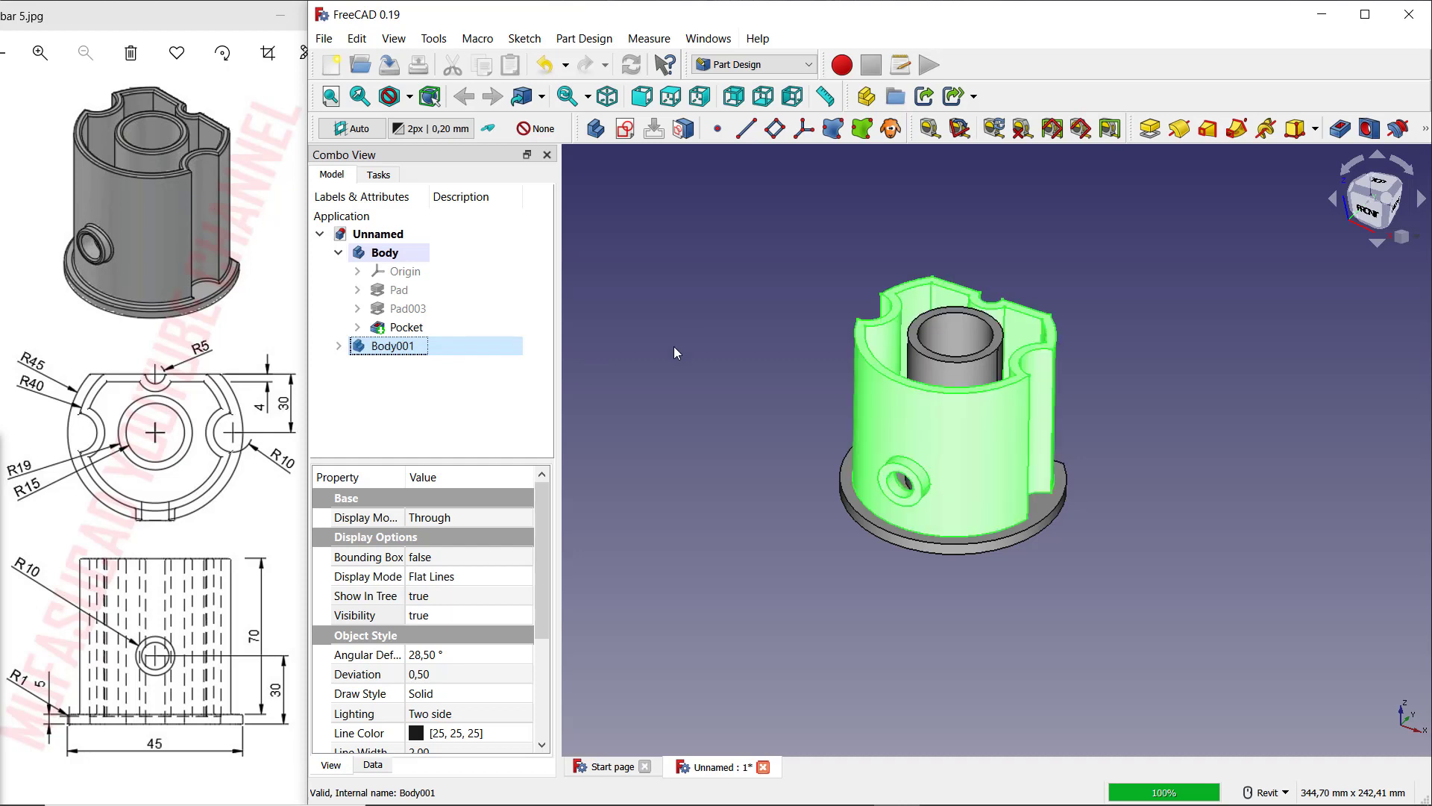
click(1180, 356)
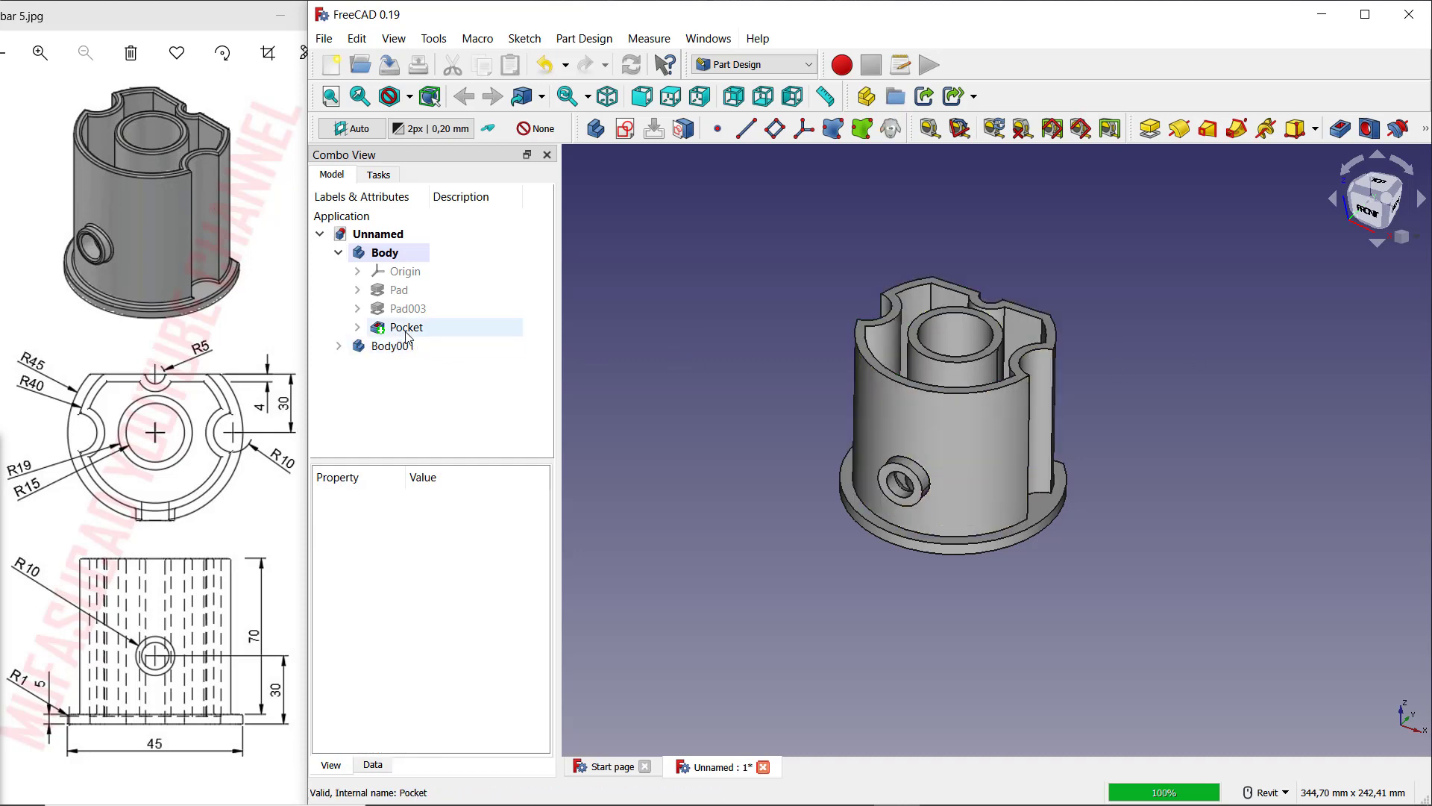
click(386, 253)
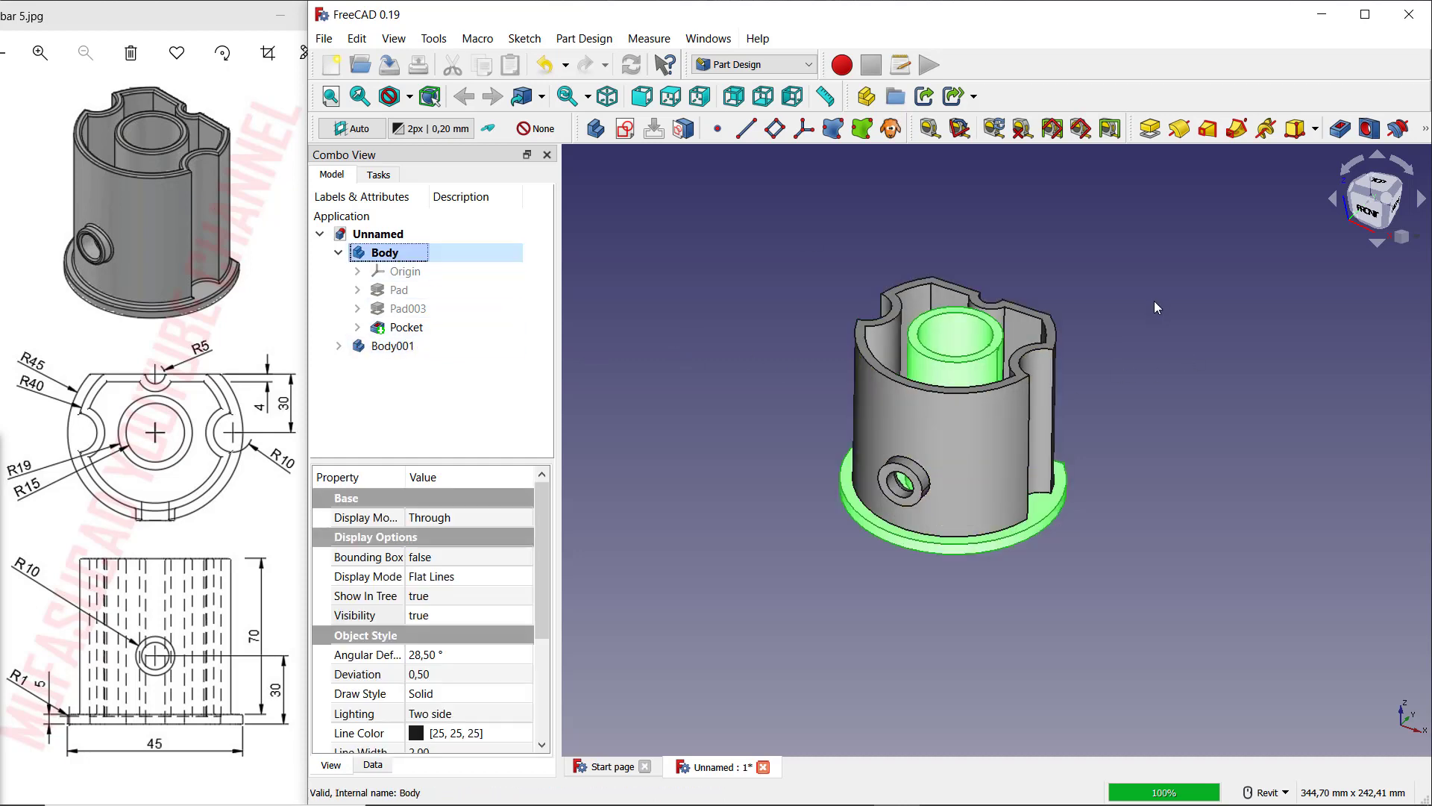
click(1425, 133)
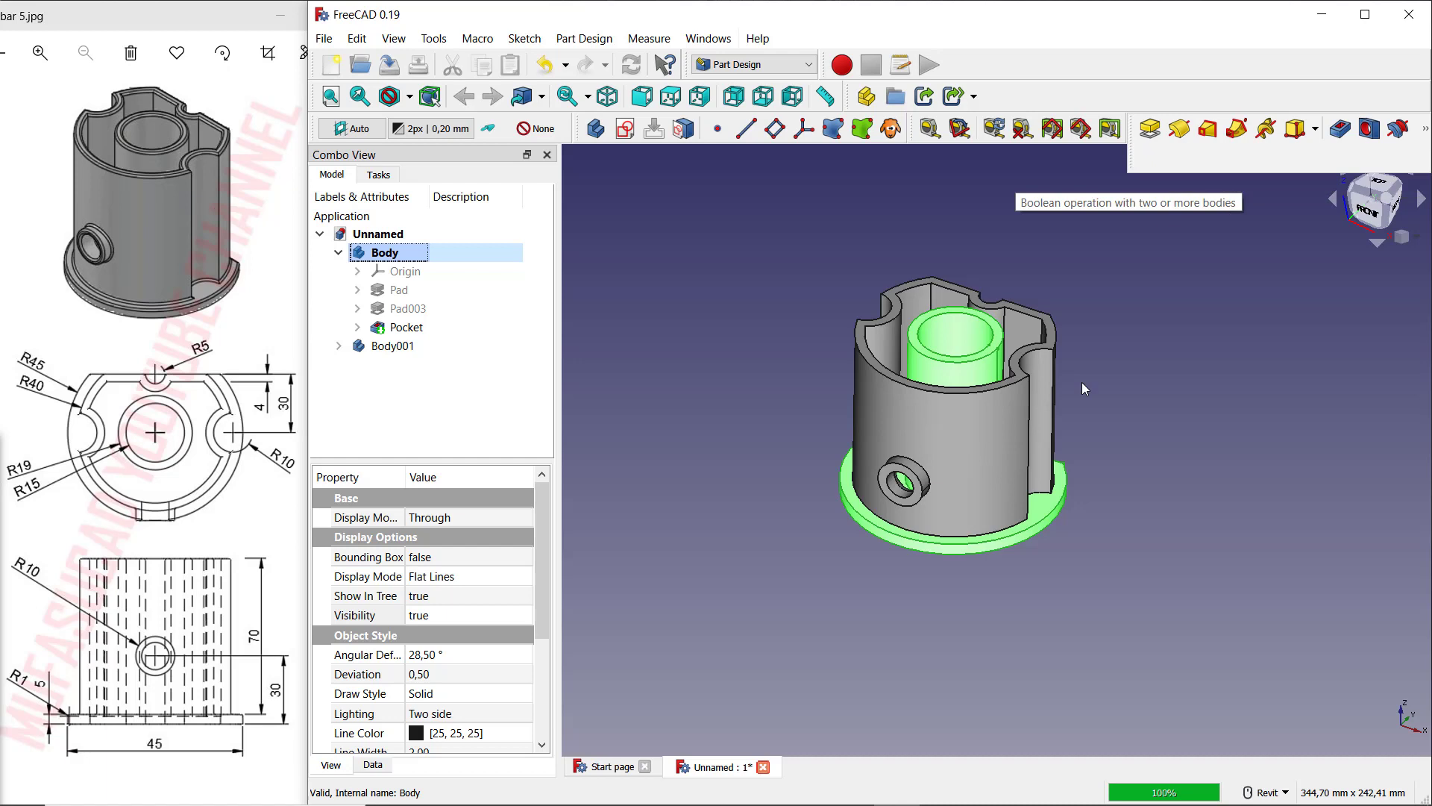
click(1423, 134)
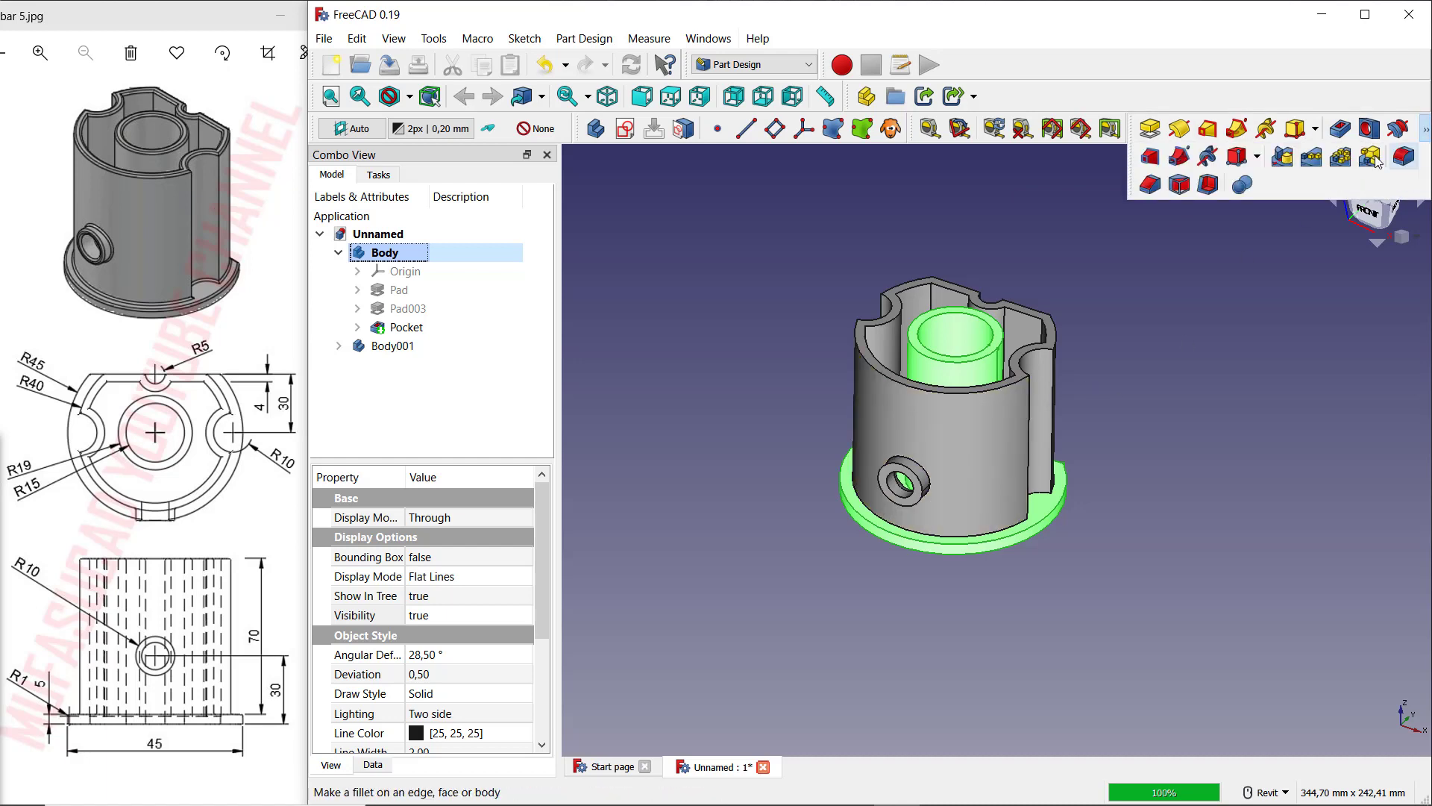
click(1248, 184)
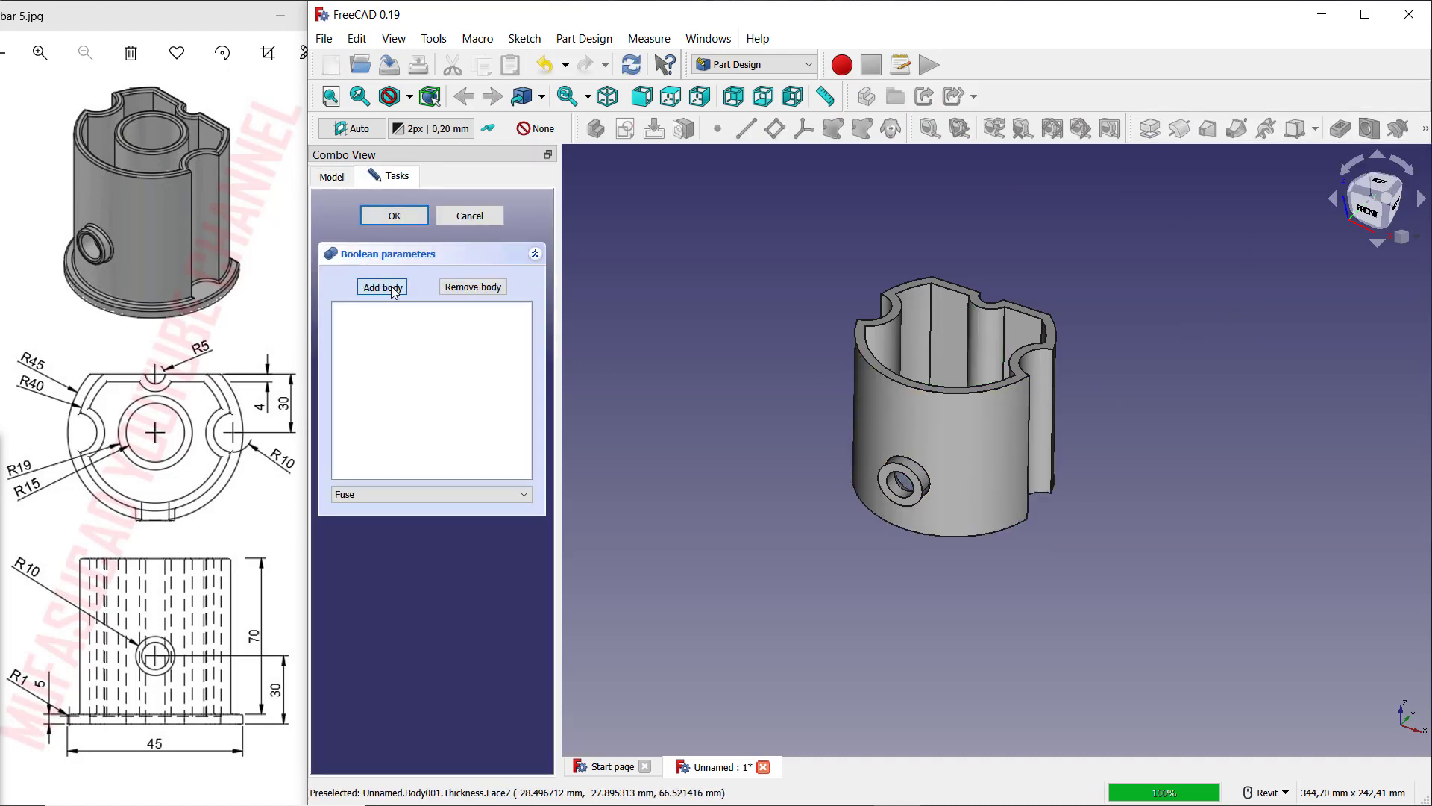
click(946, 411)
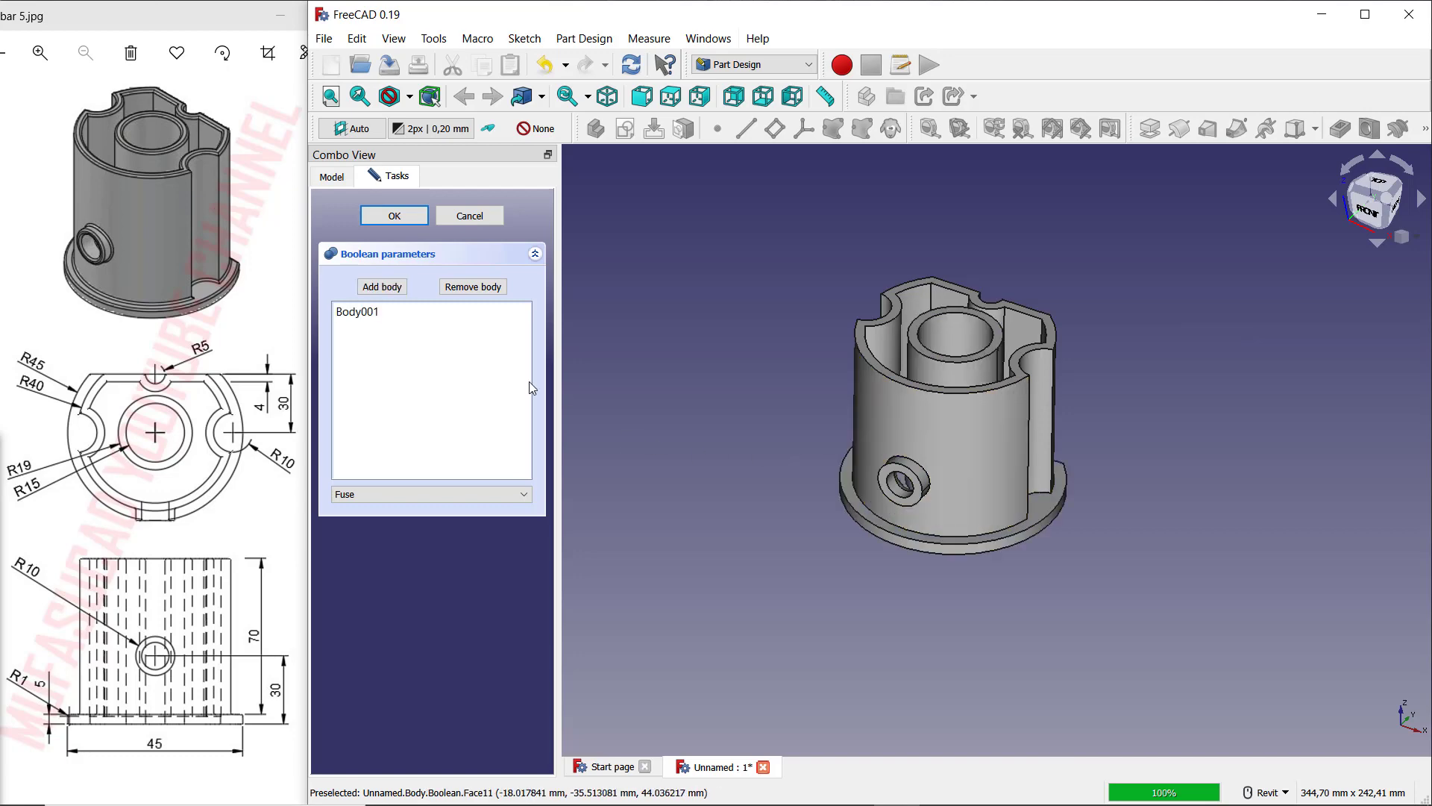
click(395, 215)
click(385, 252)
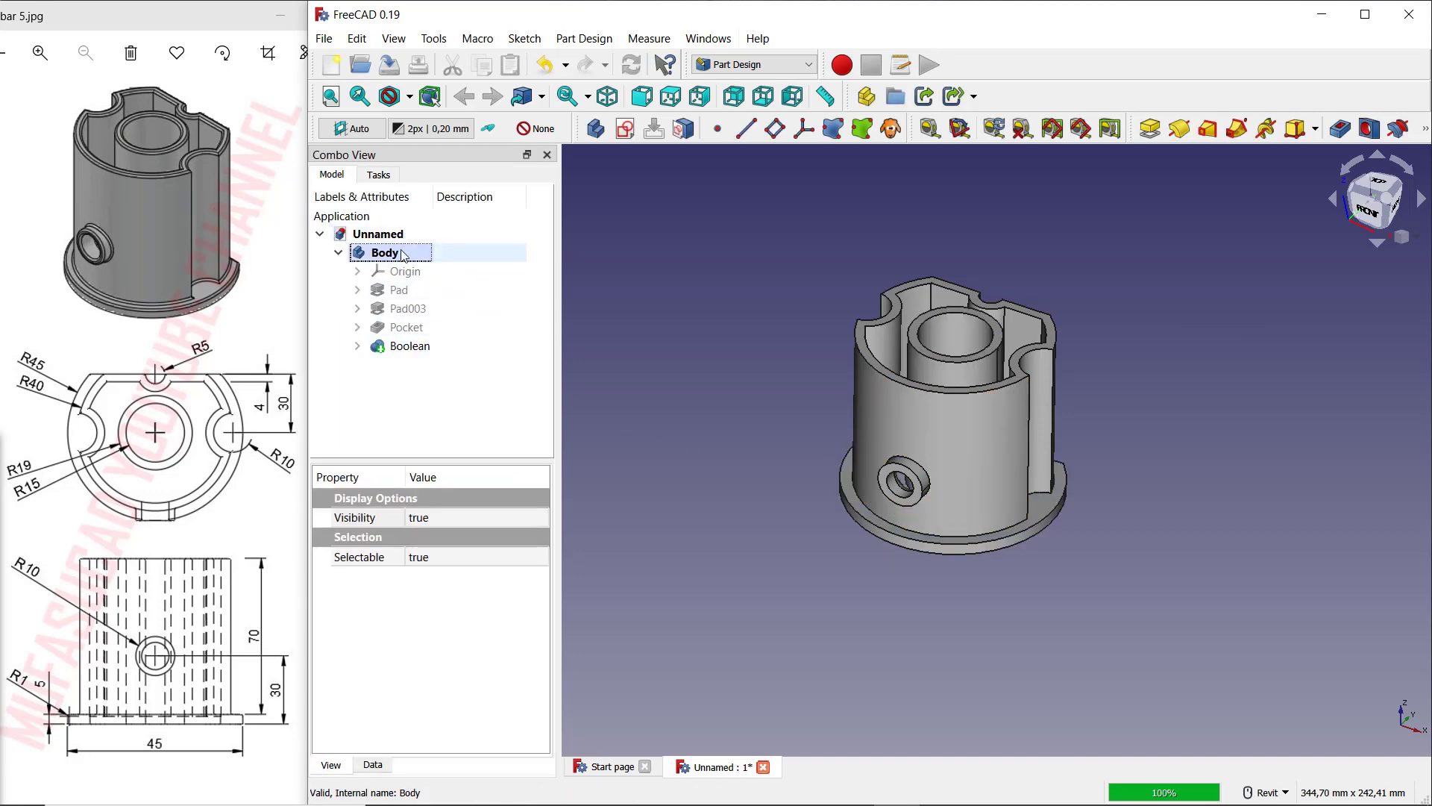
Step: Fillet the top inner and outer edges of the central tube with 1 mm radius
scroll(1052, 369, up, 3)
click(1081, 369)
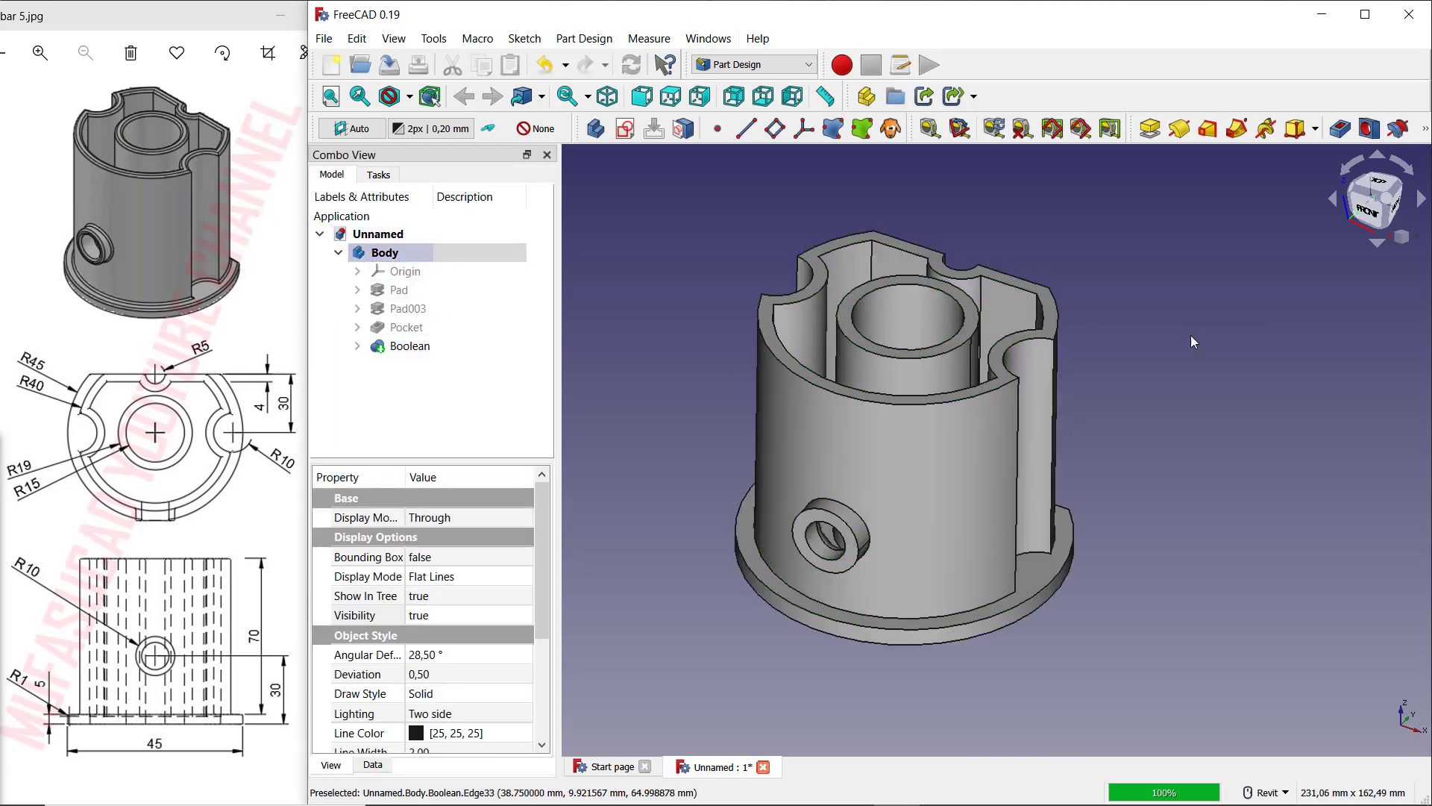
scroll(918, 285, up, 3)
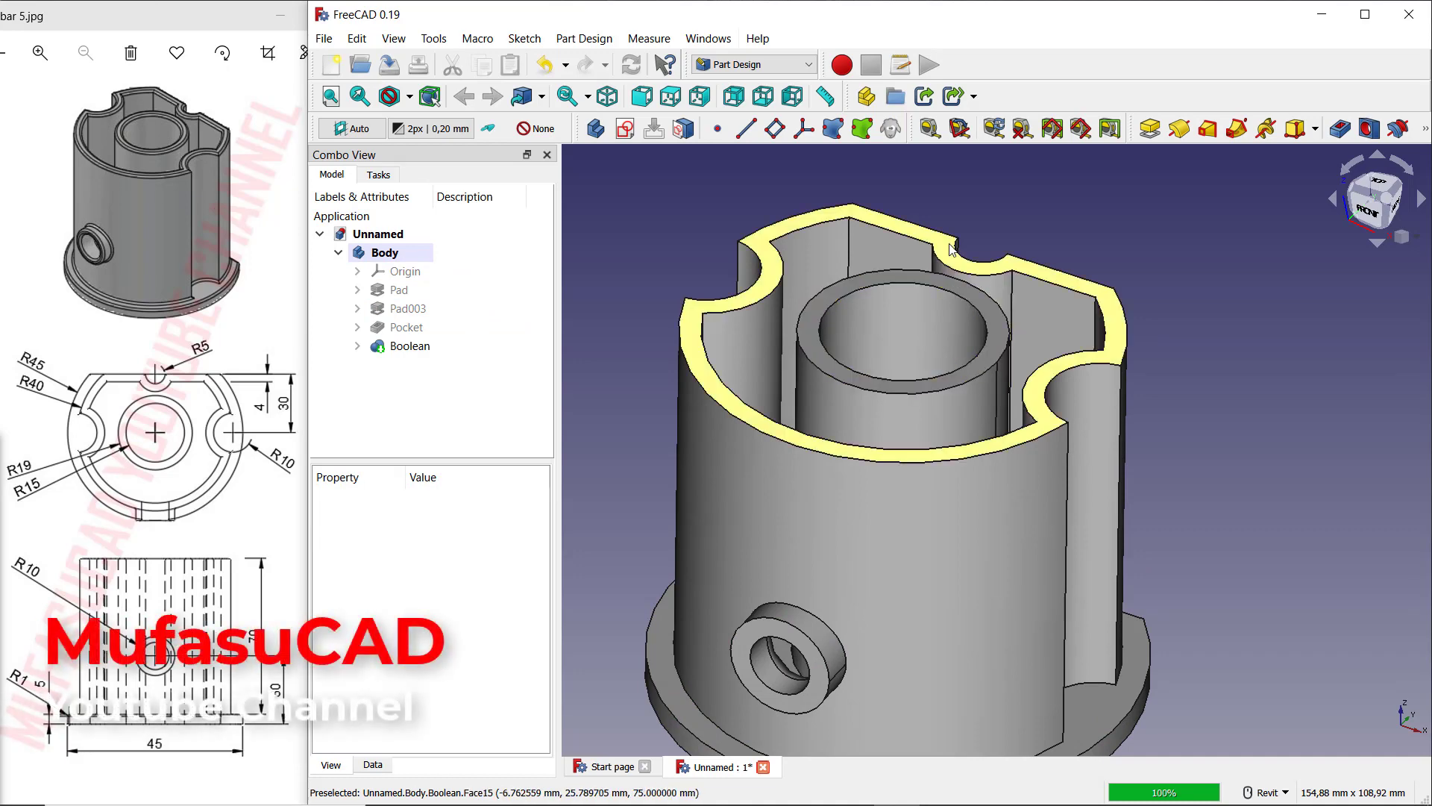
click(893, 272)
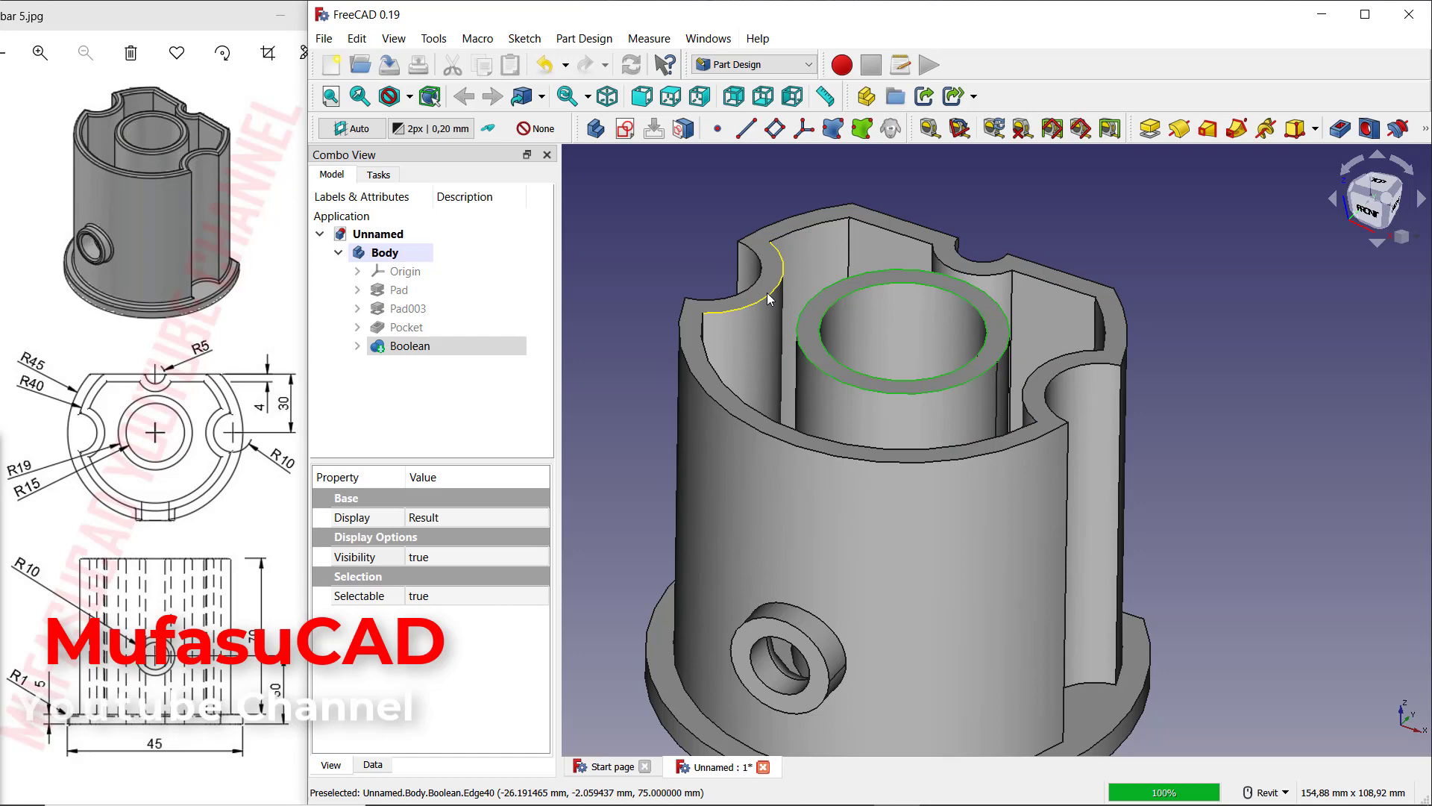
click(1426, 130)
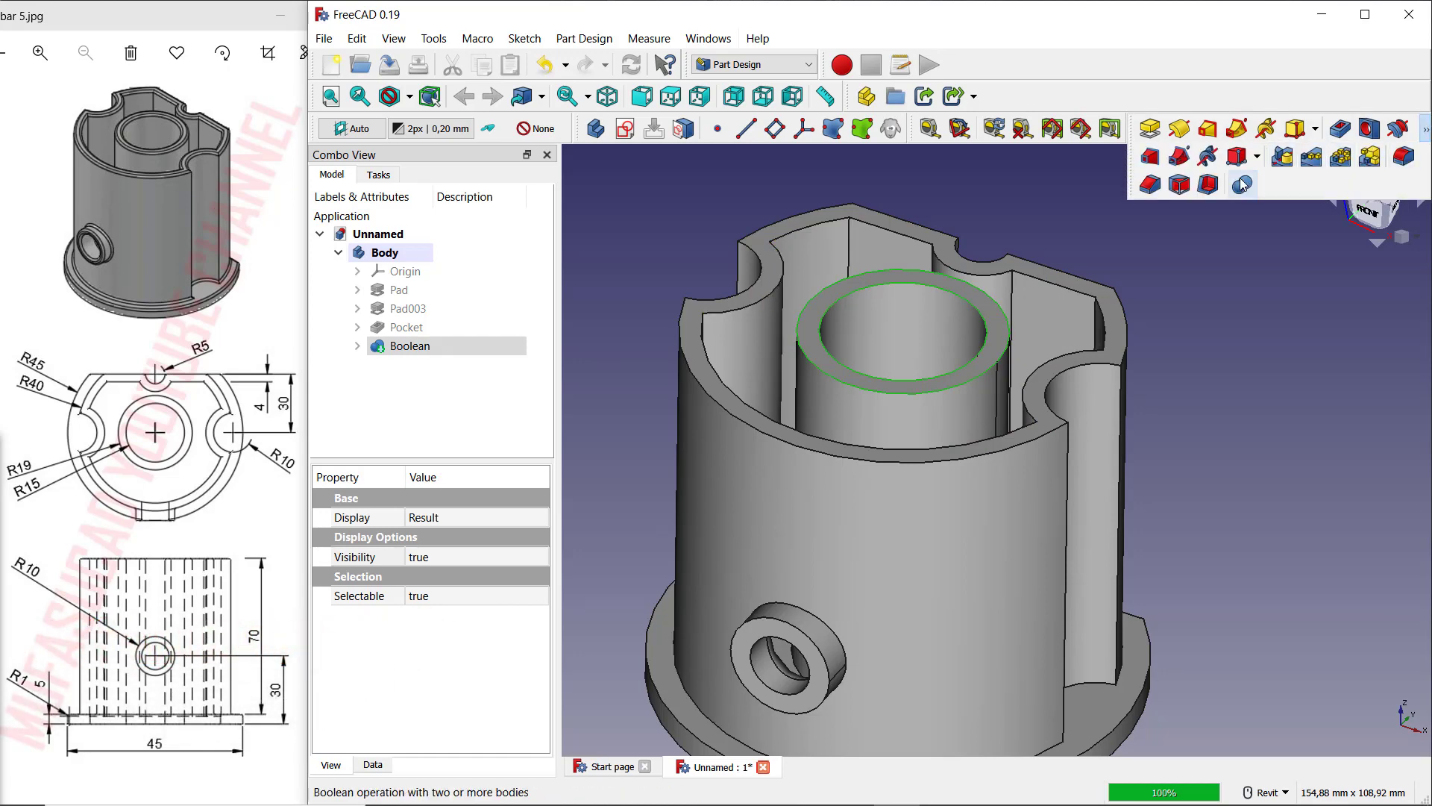
click(1403, 158)
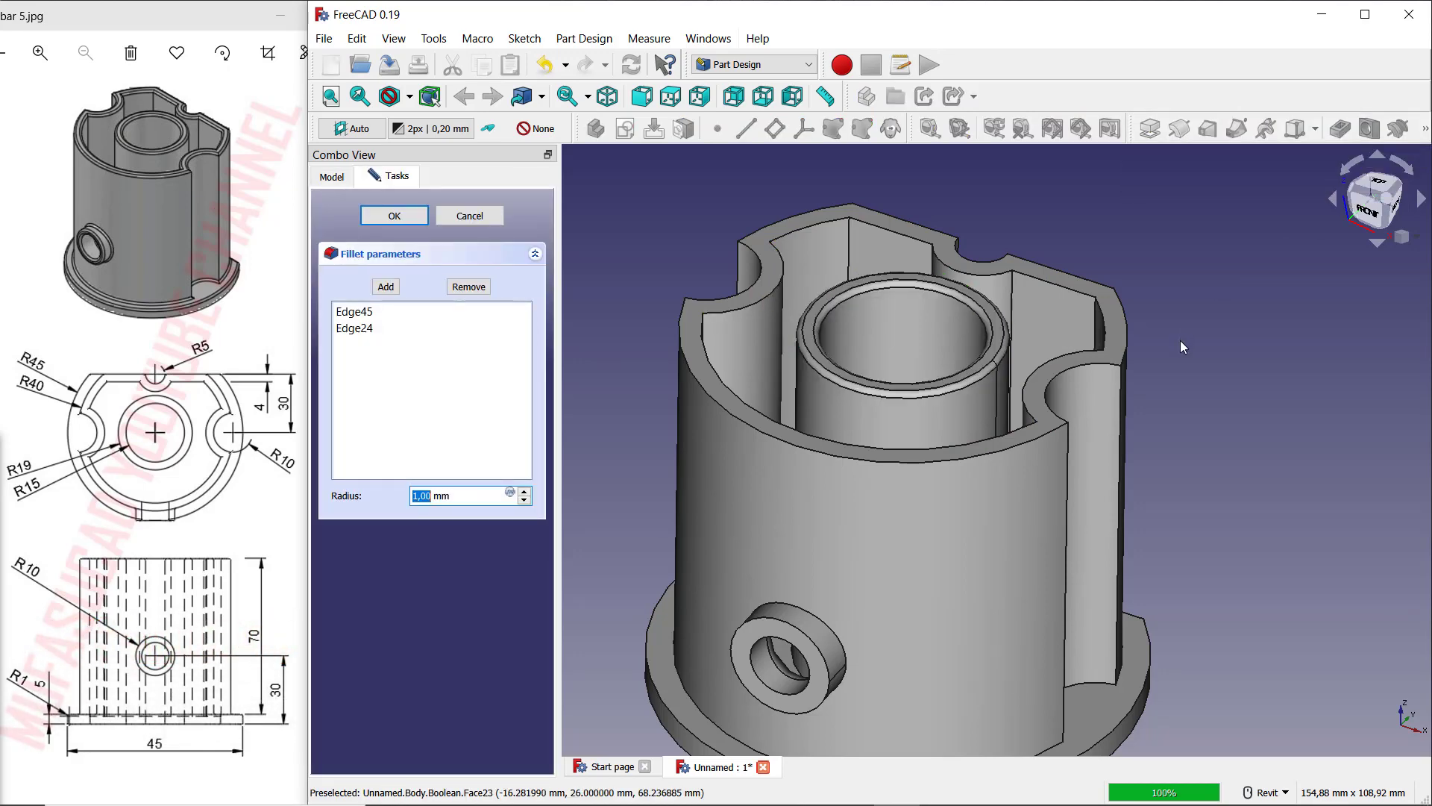
click(427, 218)
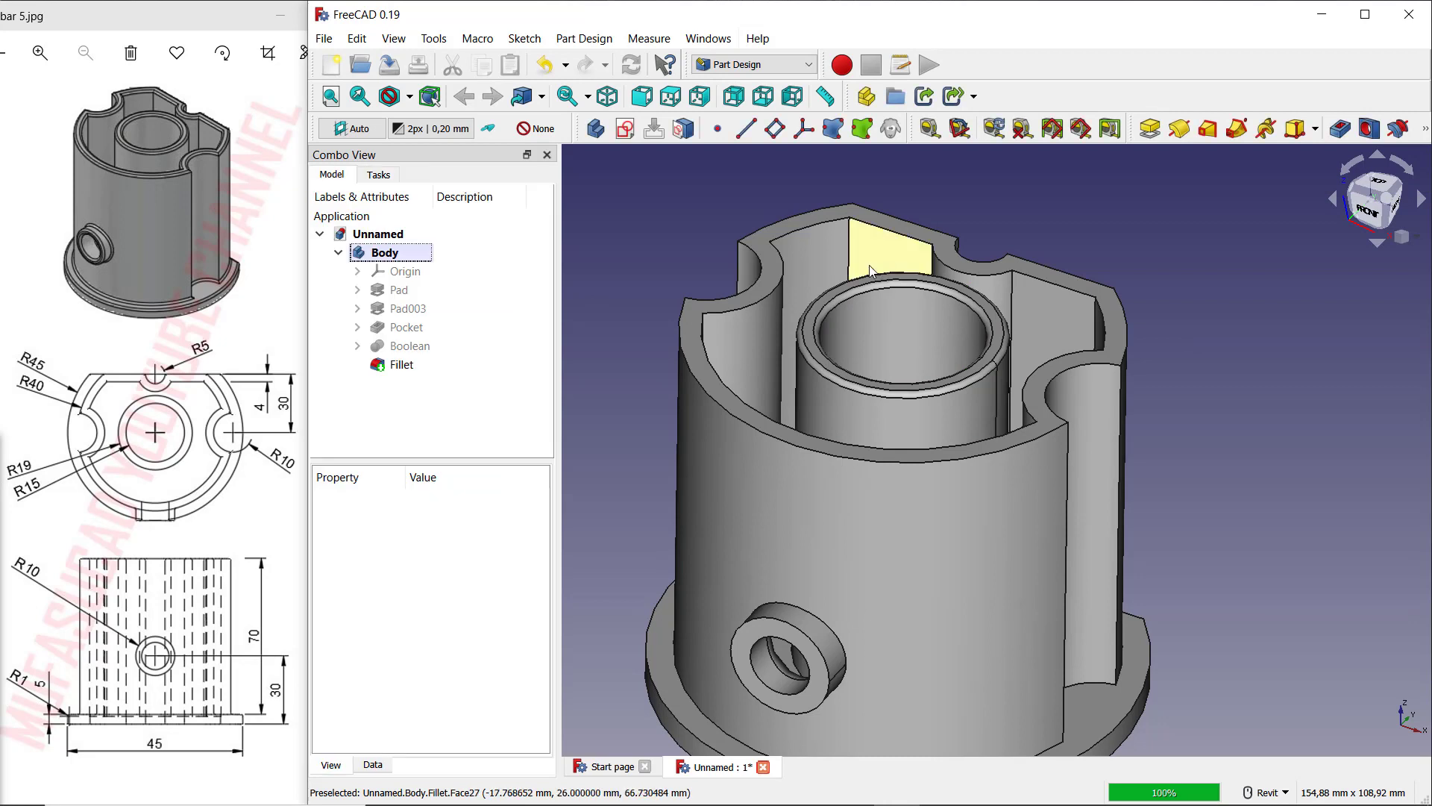
Step: Select the shell's top rim edges and all notch curve edges
click(798, 237)
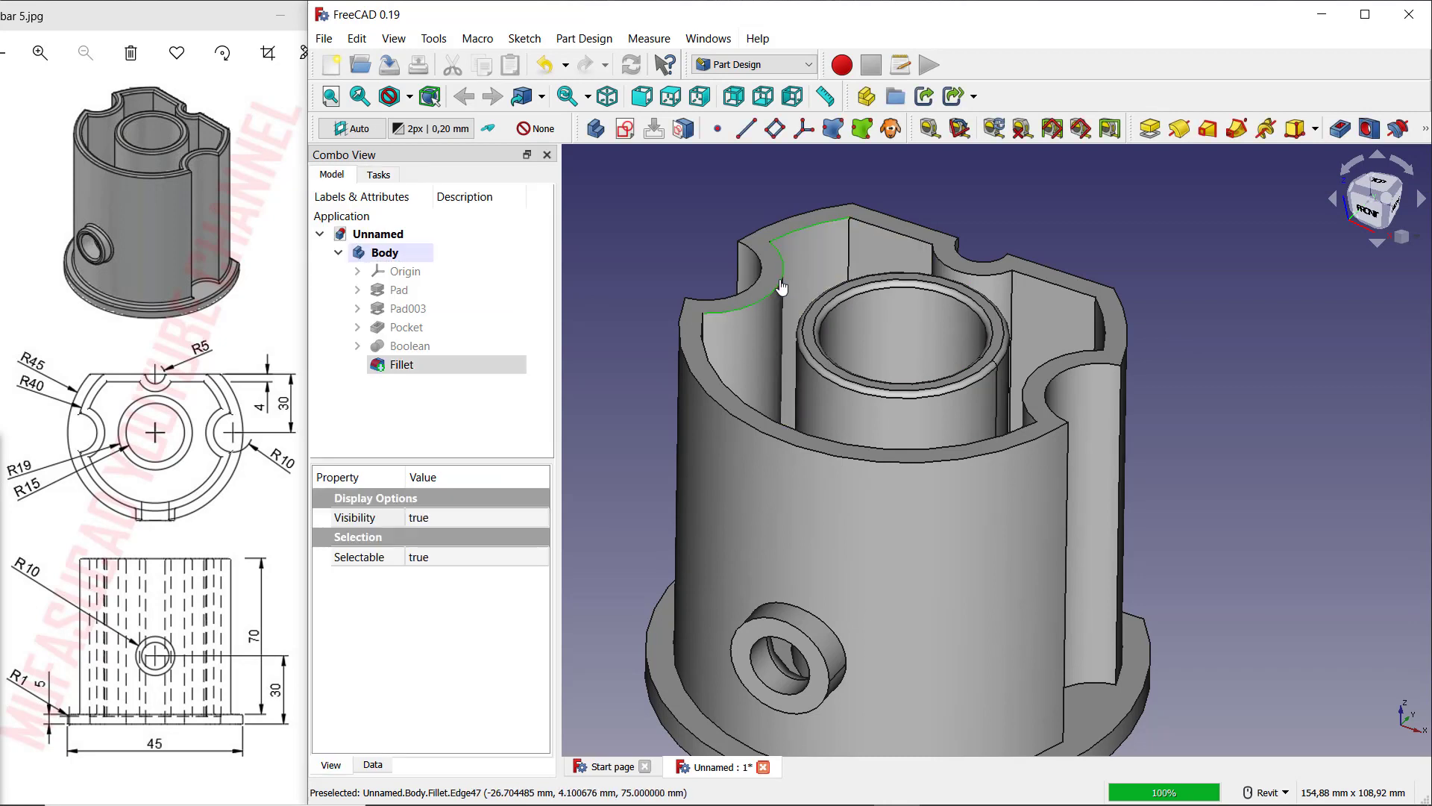
click(752, 412)
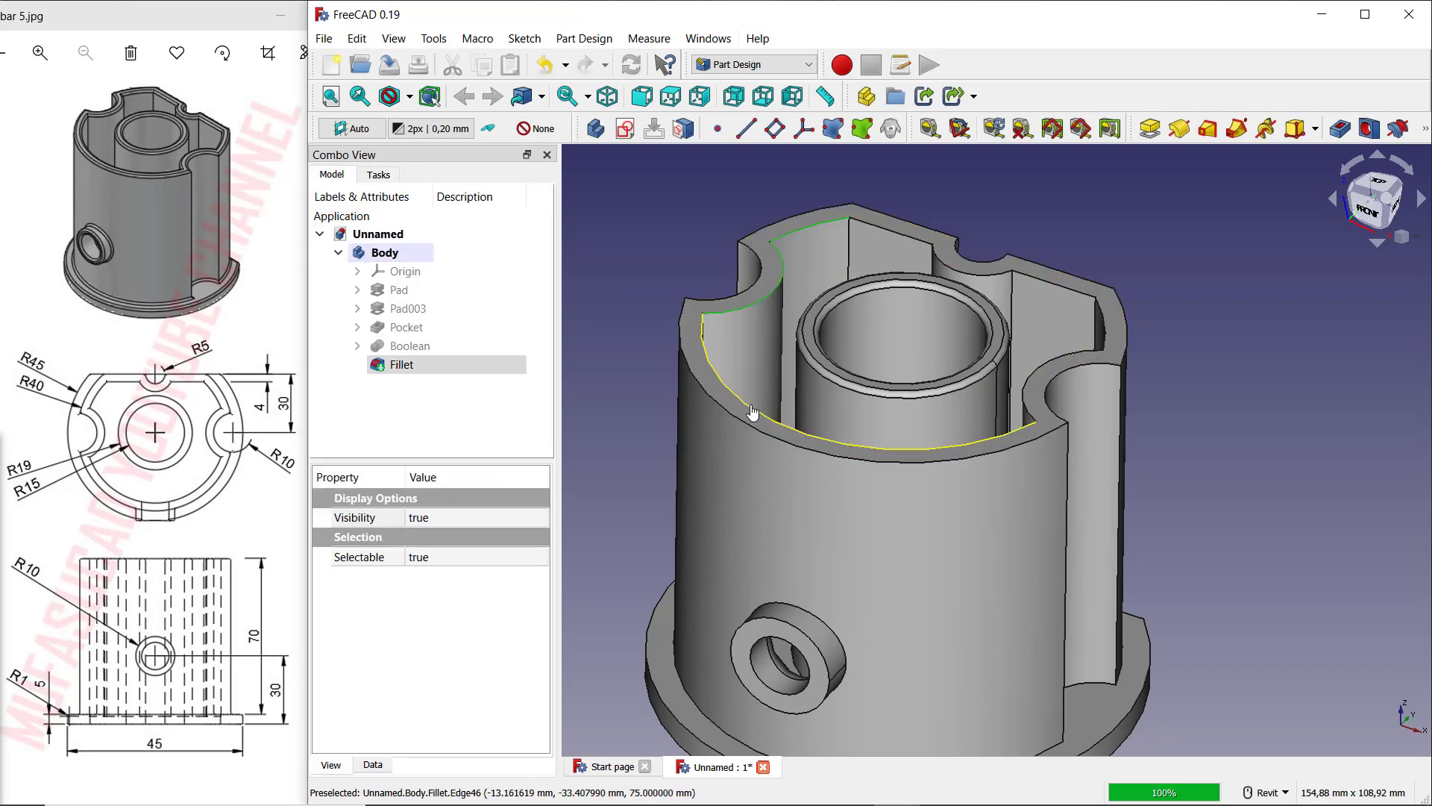
click(1044, 370)
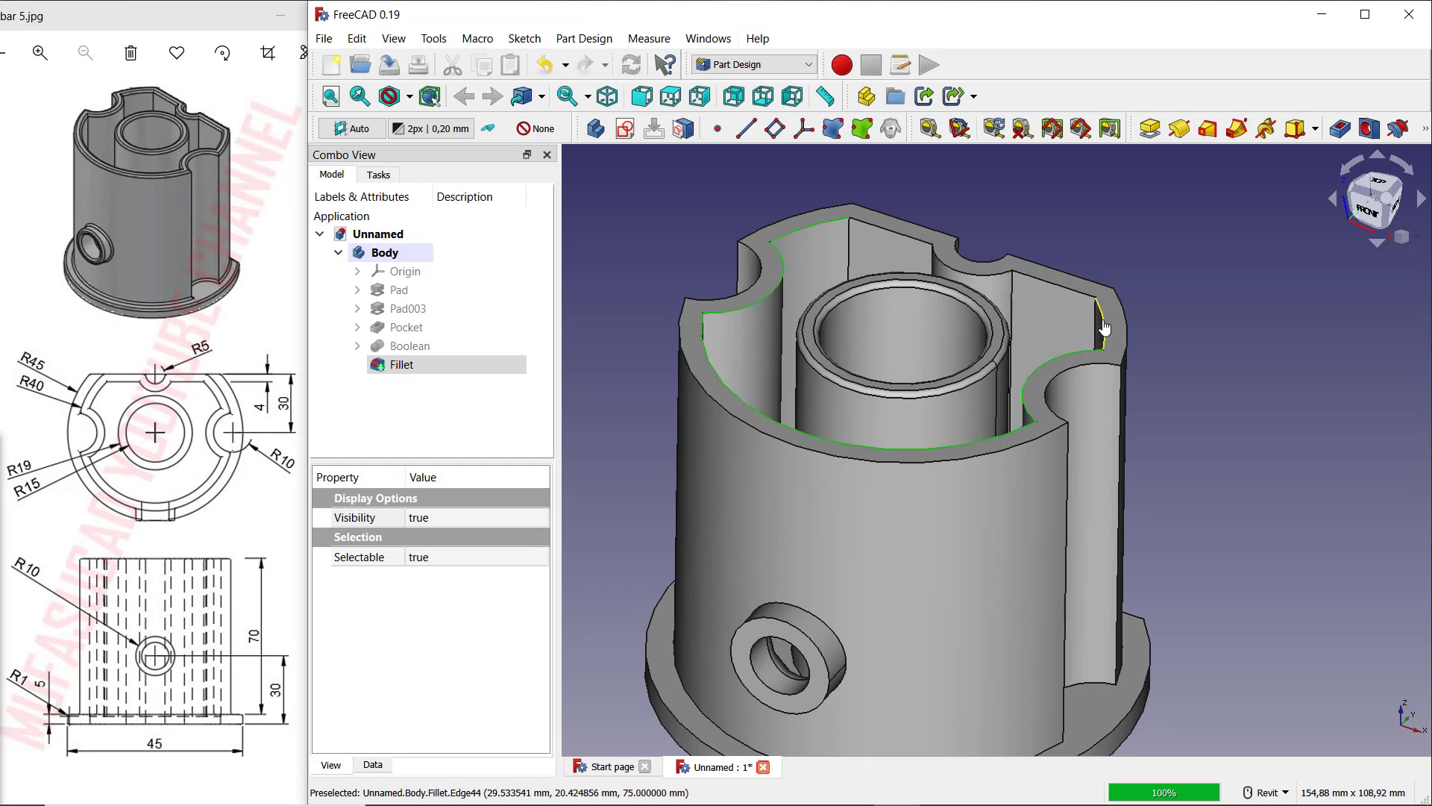
click(1033, 282)
click(978, 267)
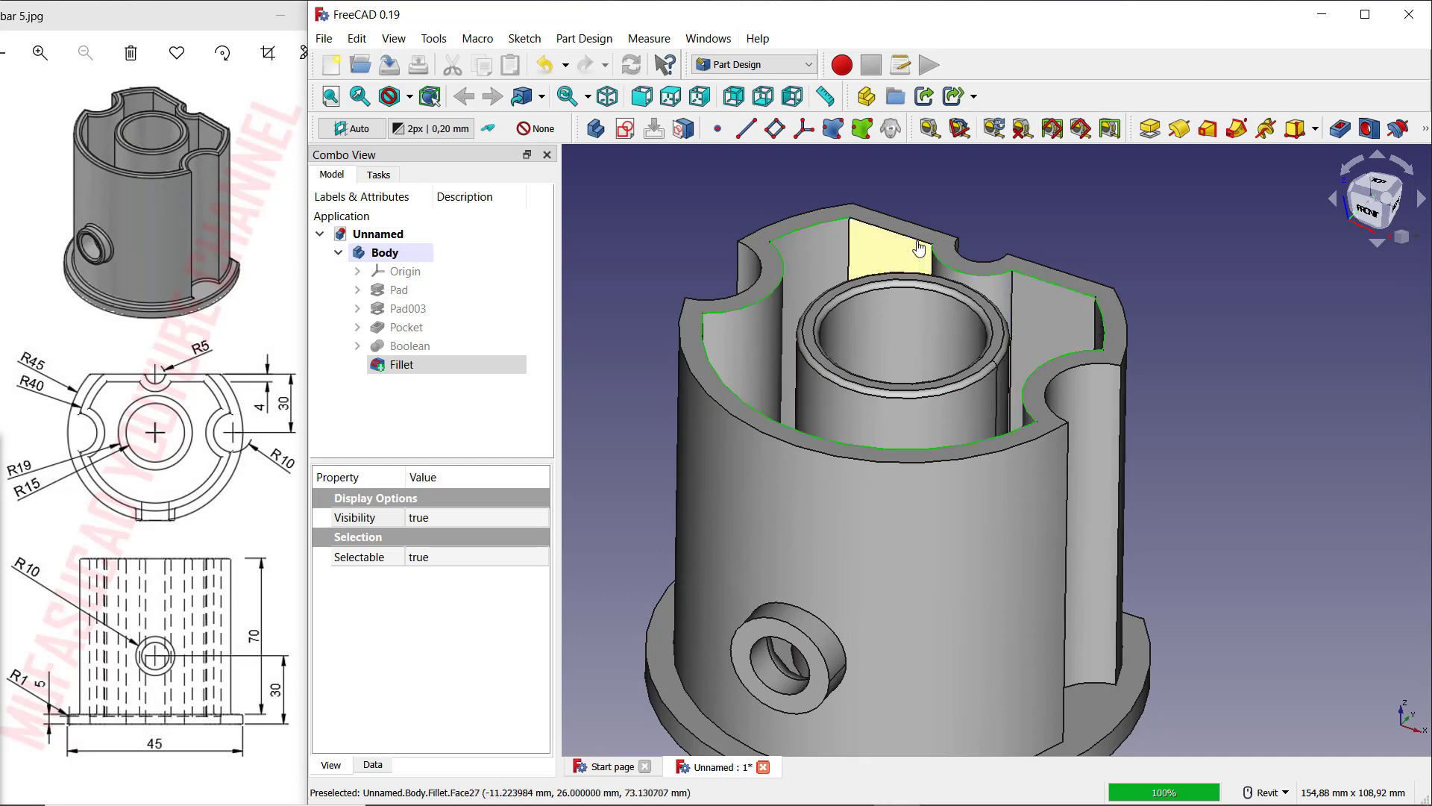
click(984, 259)
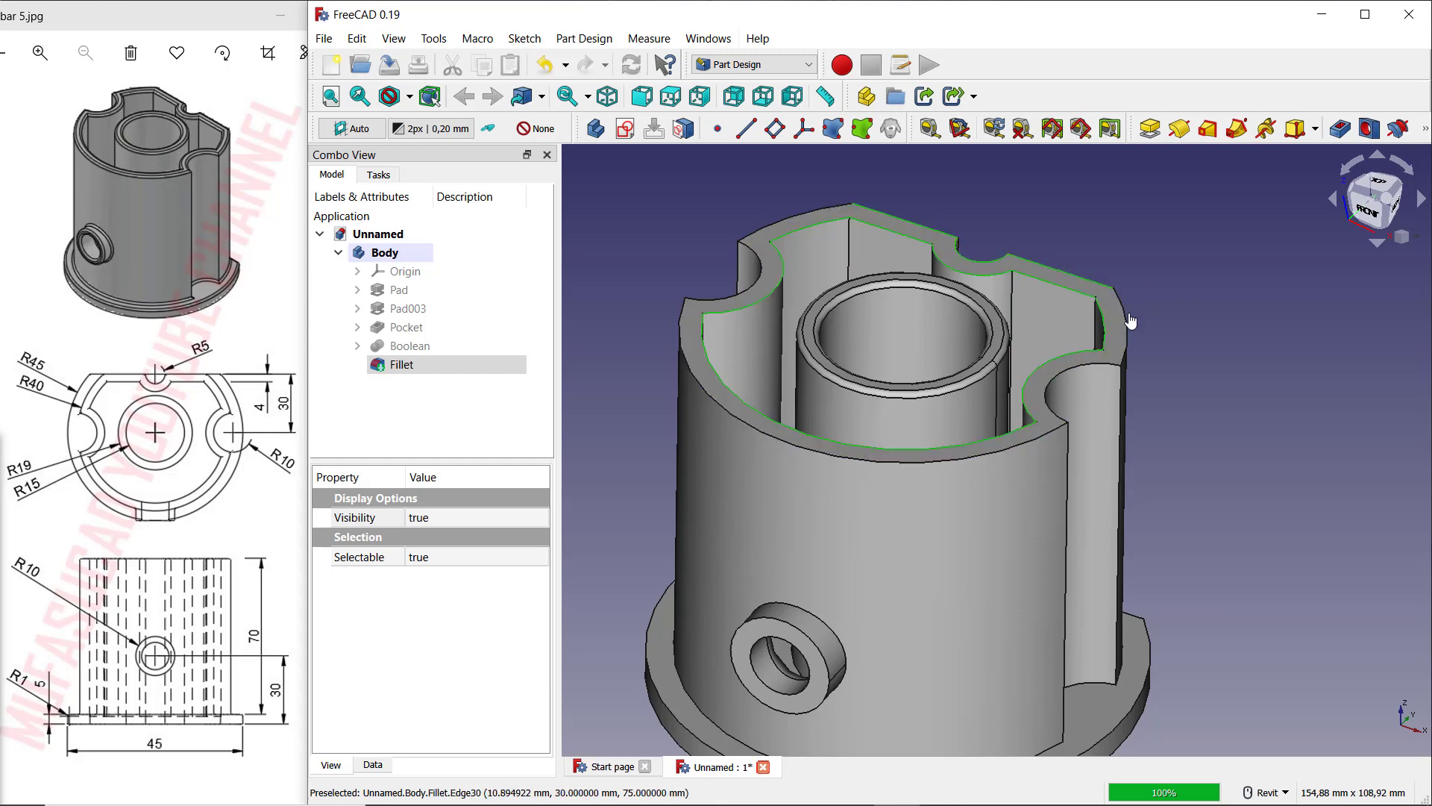
click(1128, 356)
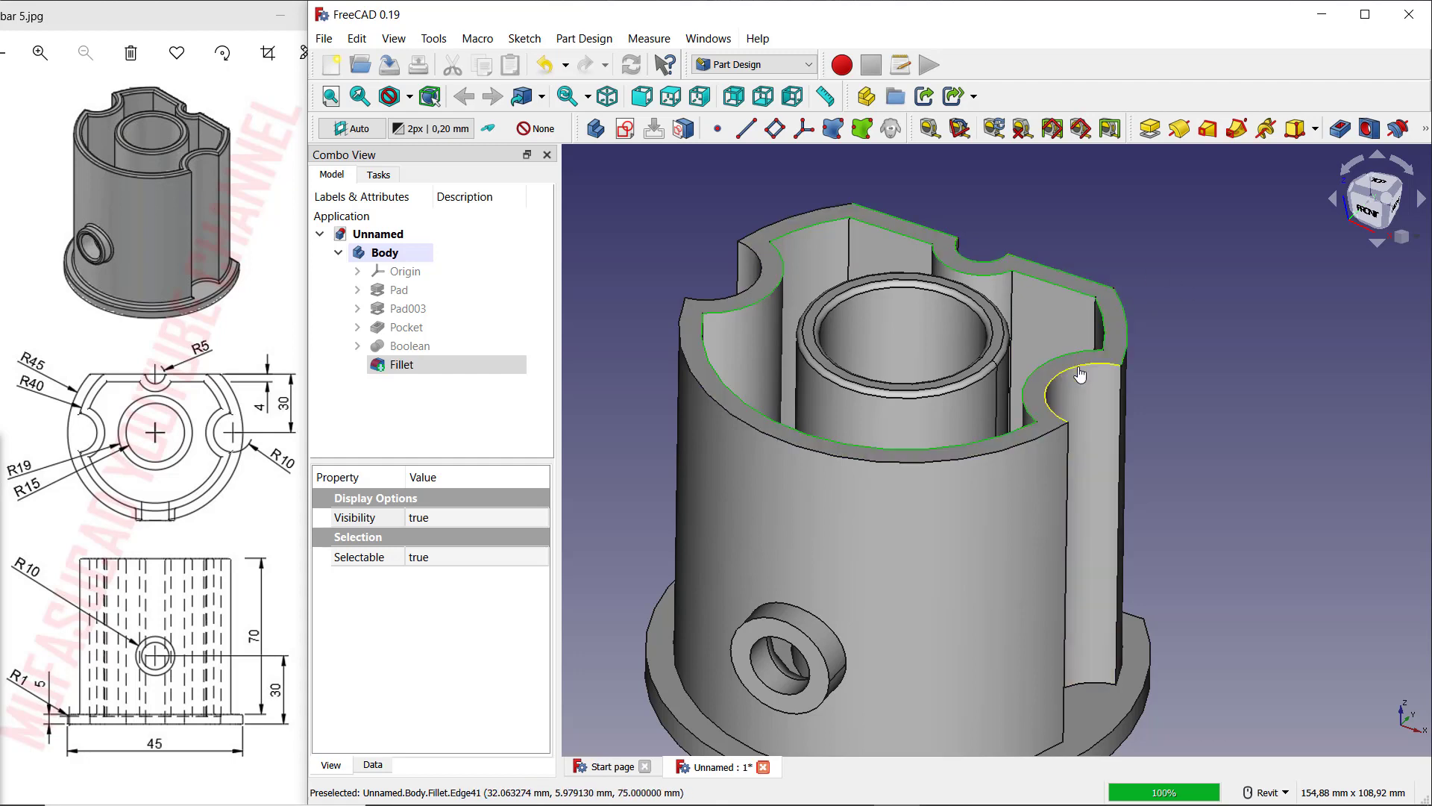
click(1018, 439)
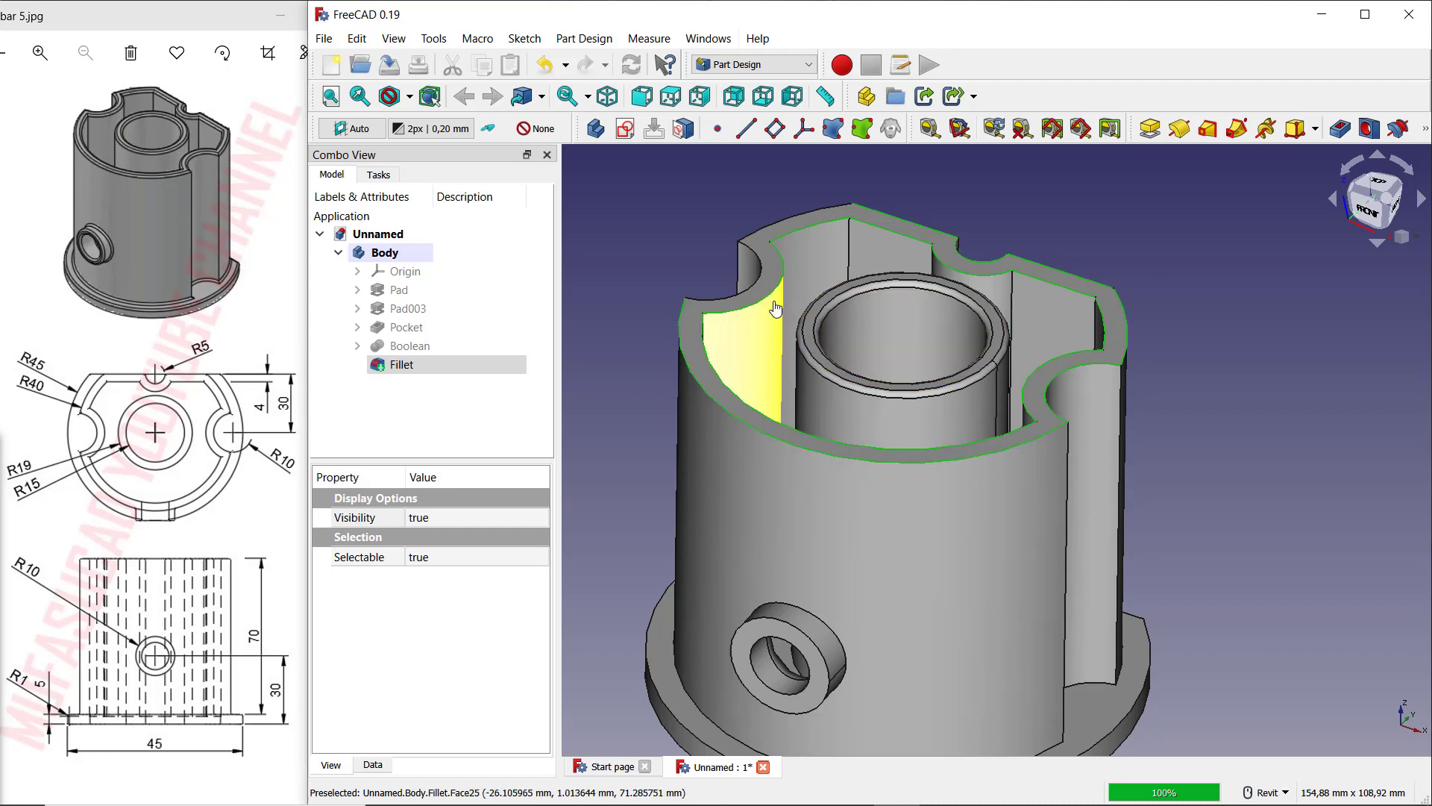
click(766, 231)
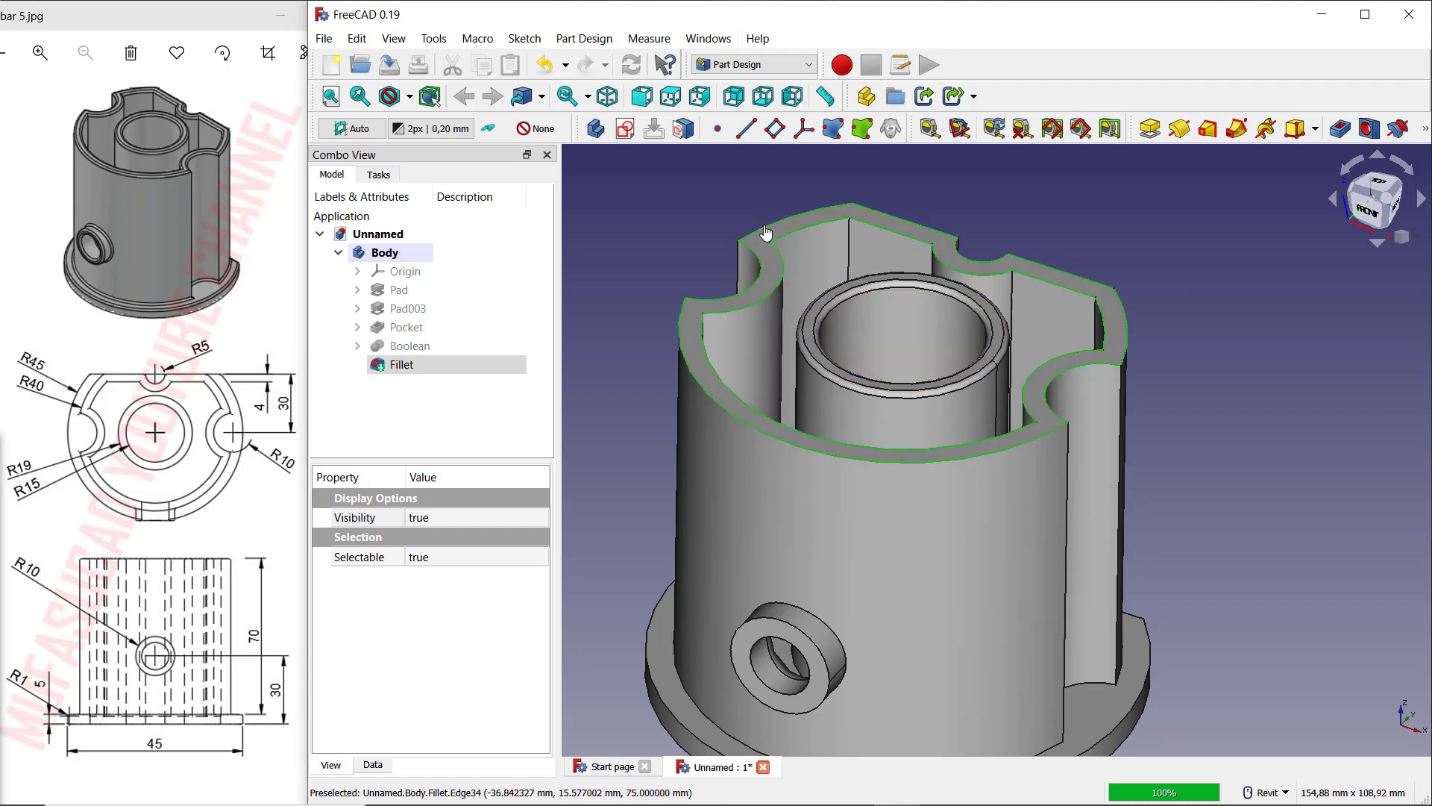
click(1425, 129)
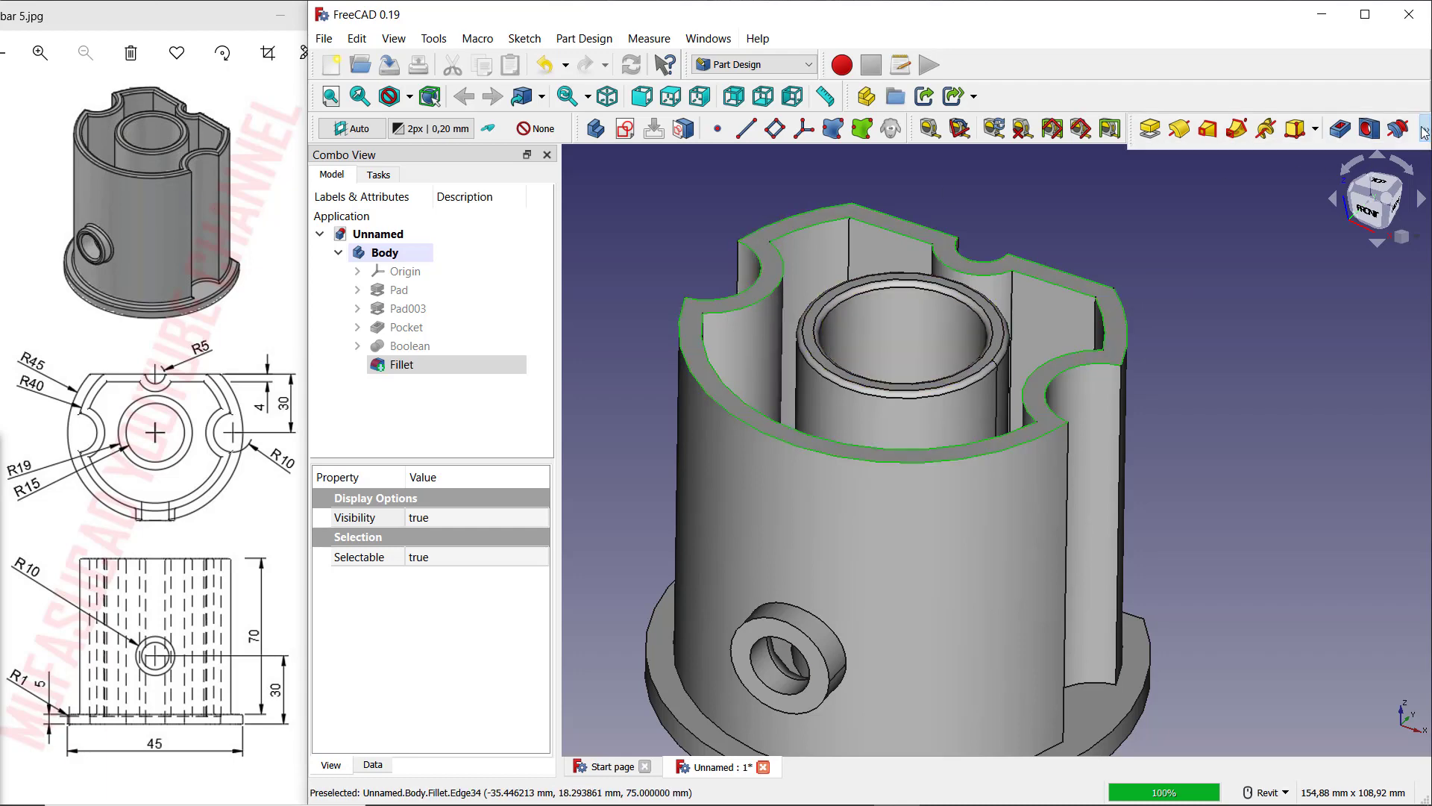
click(1427, 131)
click(1426, 131)
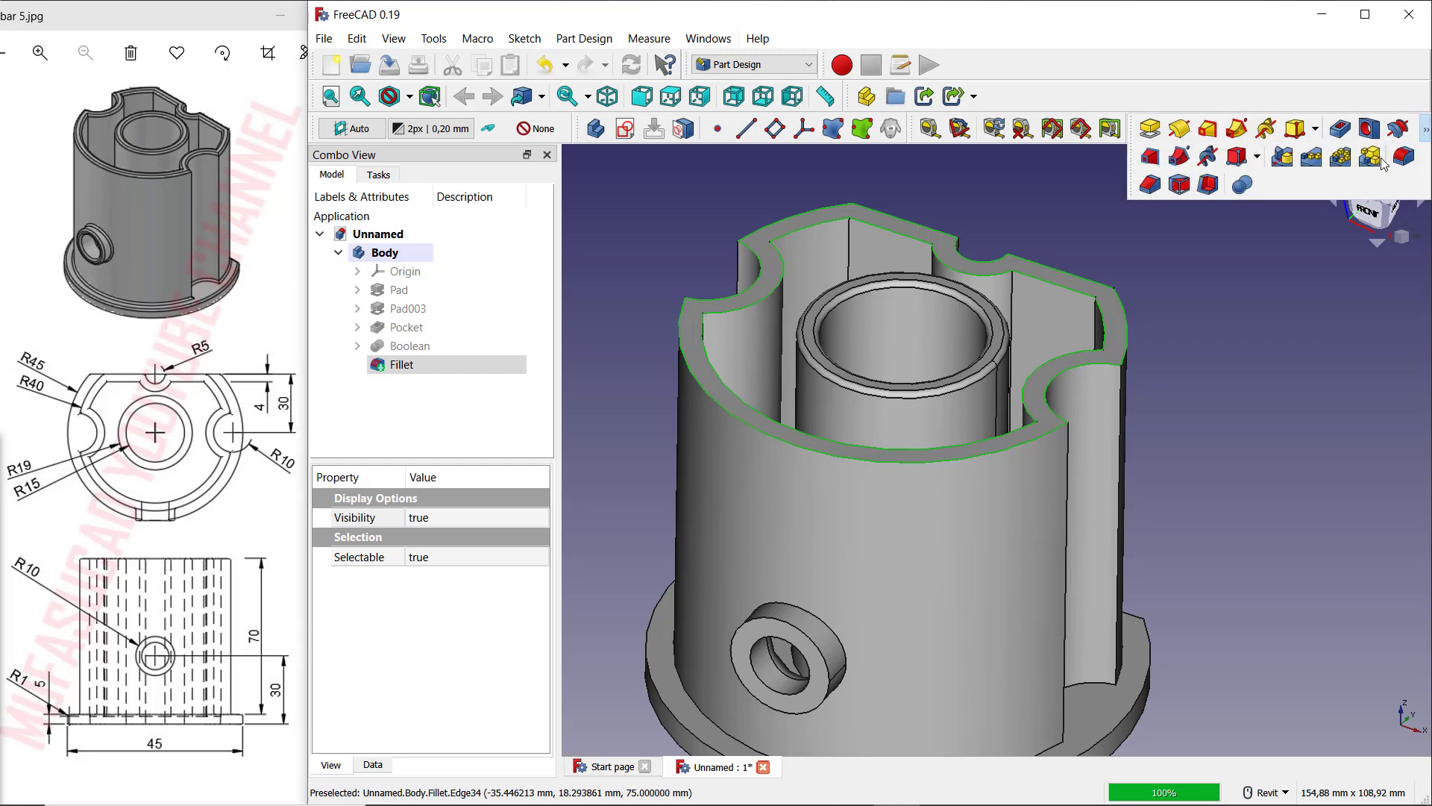
Step: Fillet the shell's top edges plus the side boss rim edges with 1 mm radius
click(1404, 157)
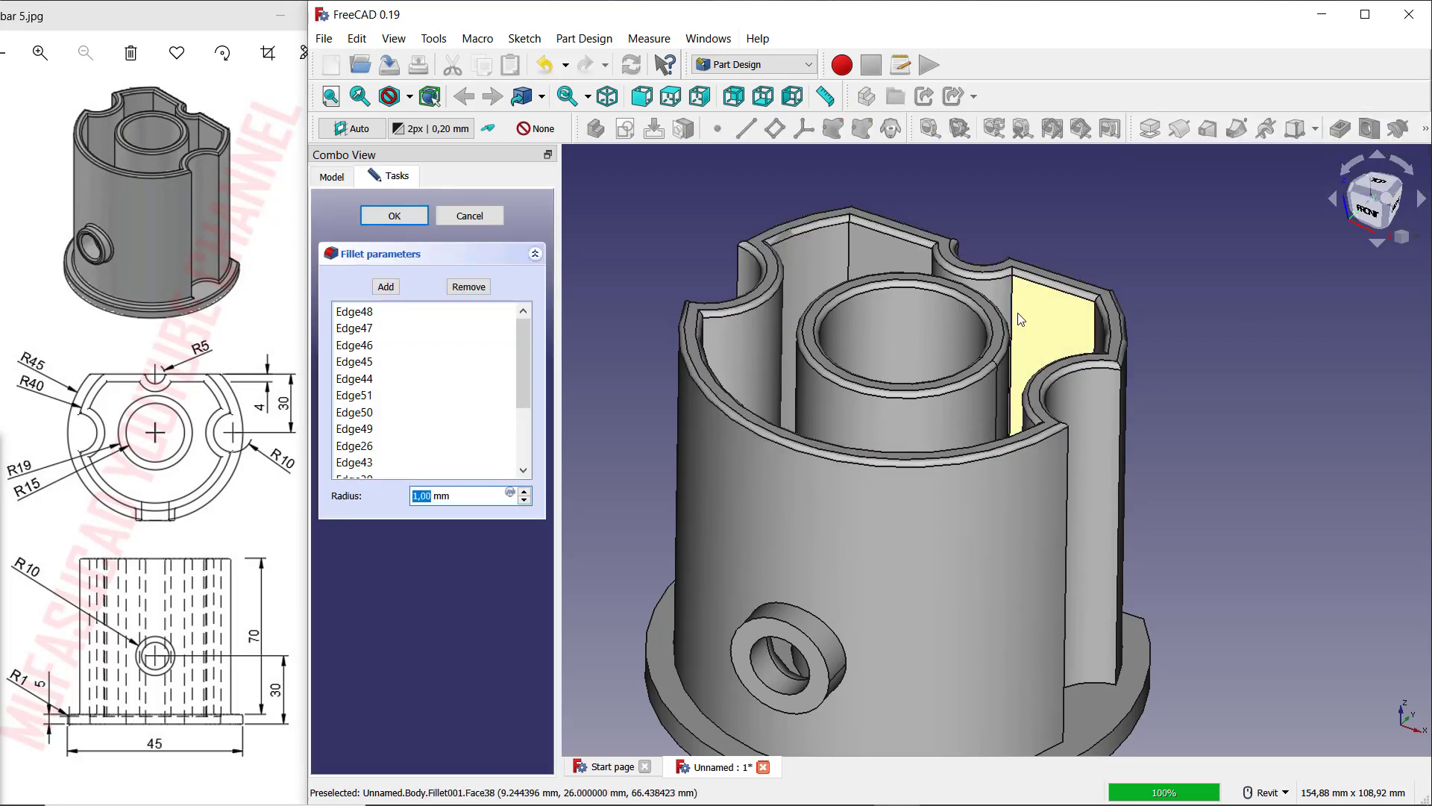
click(387, 287)
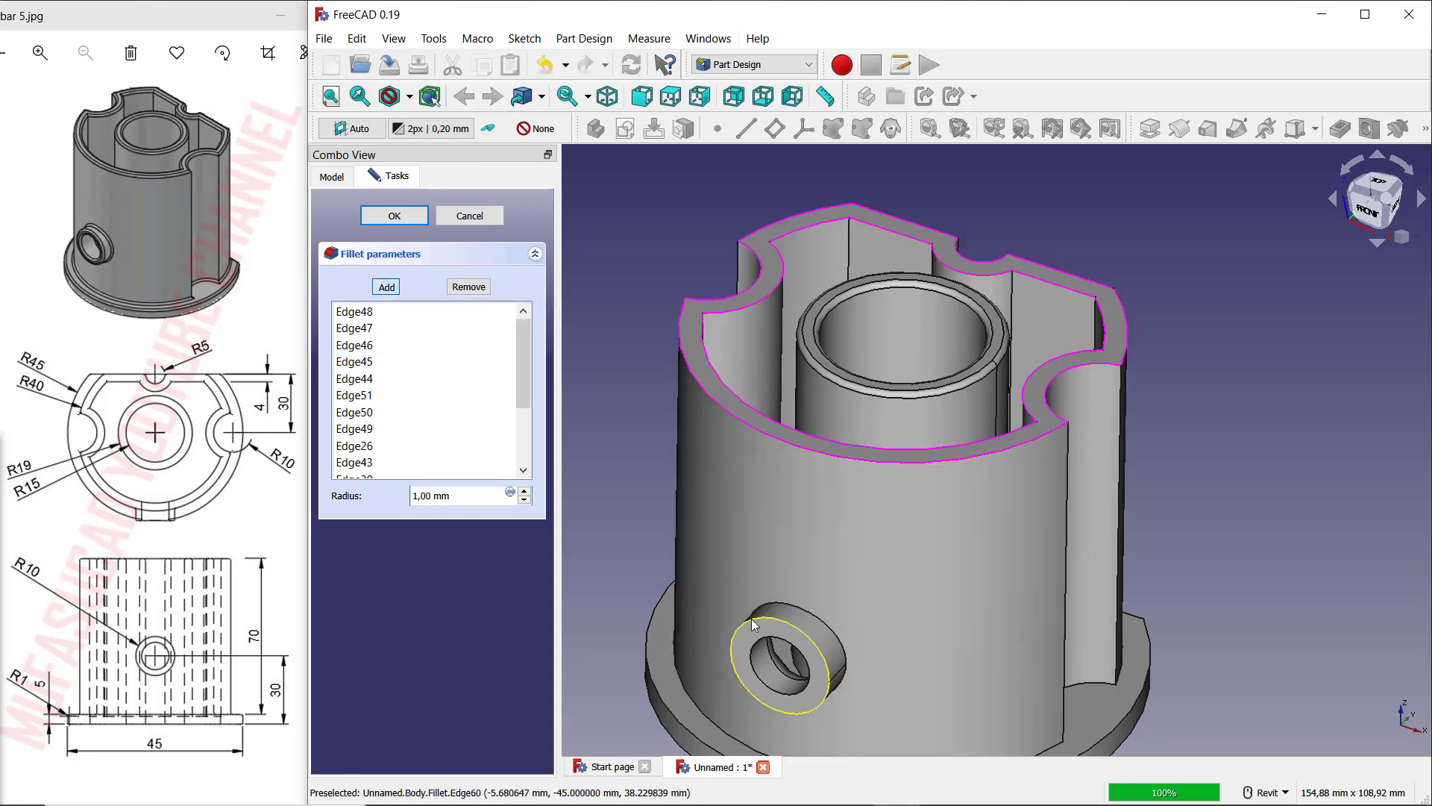
click(753, 629)
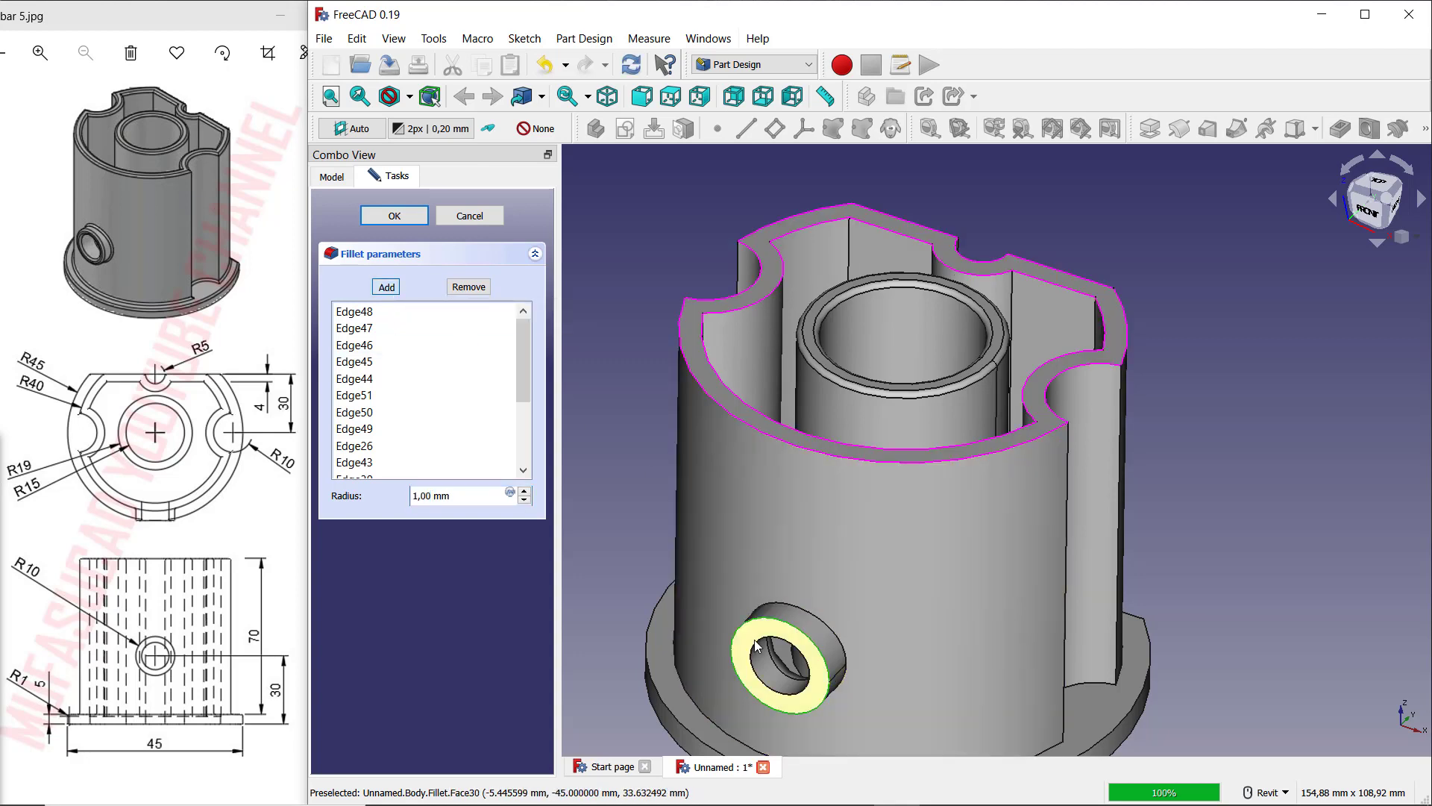
click(819, 613)
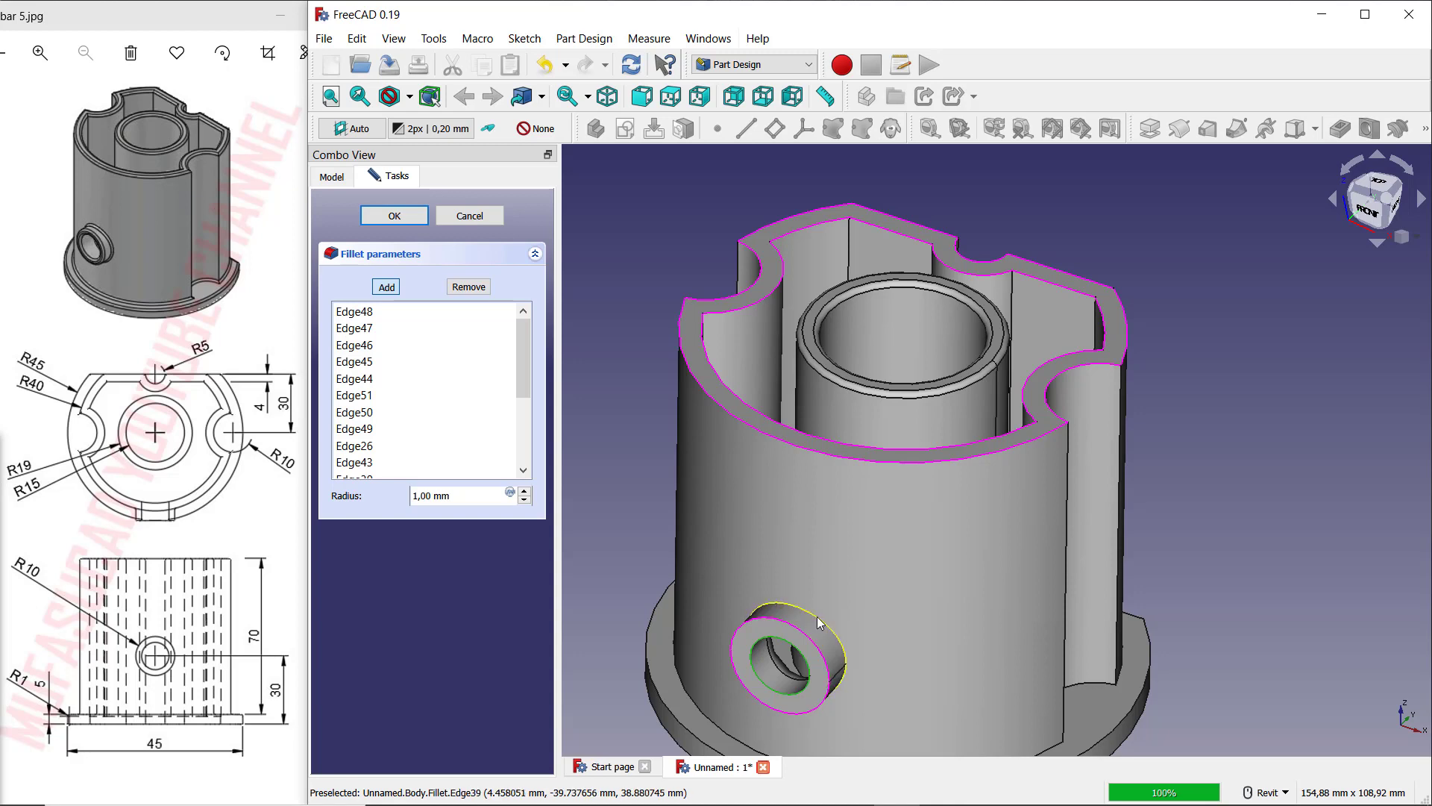
scroll(1157, 470, down, 2)
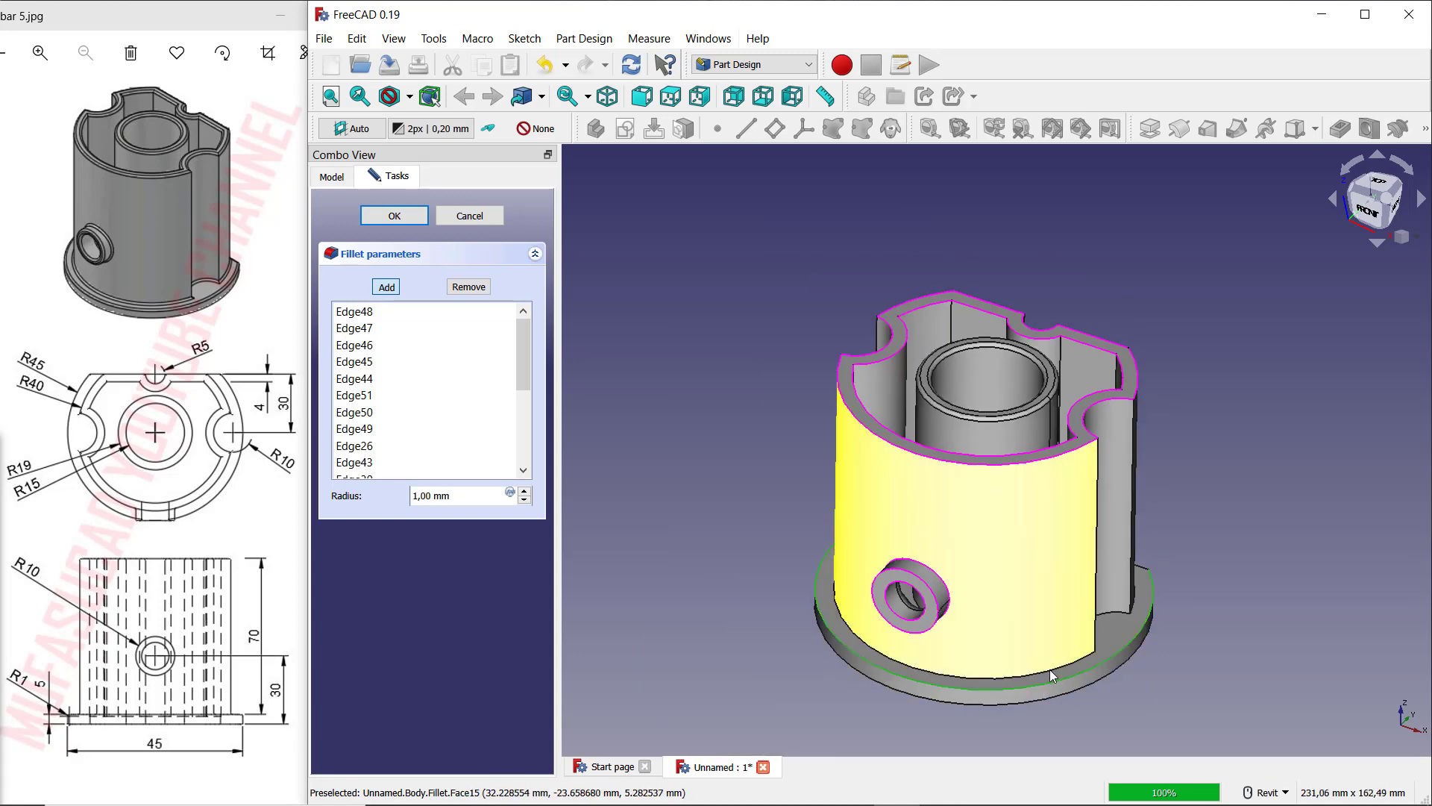
scroll(1048, 673, up, 3)
scroll(1048, 679, up, 1)
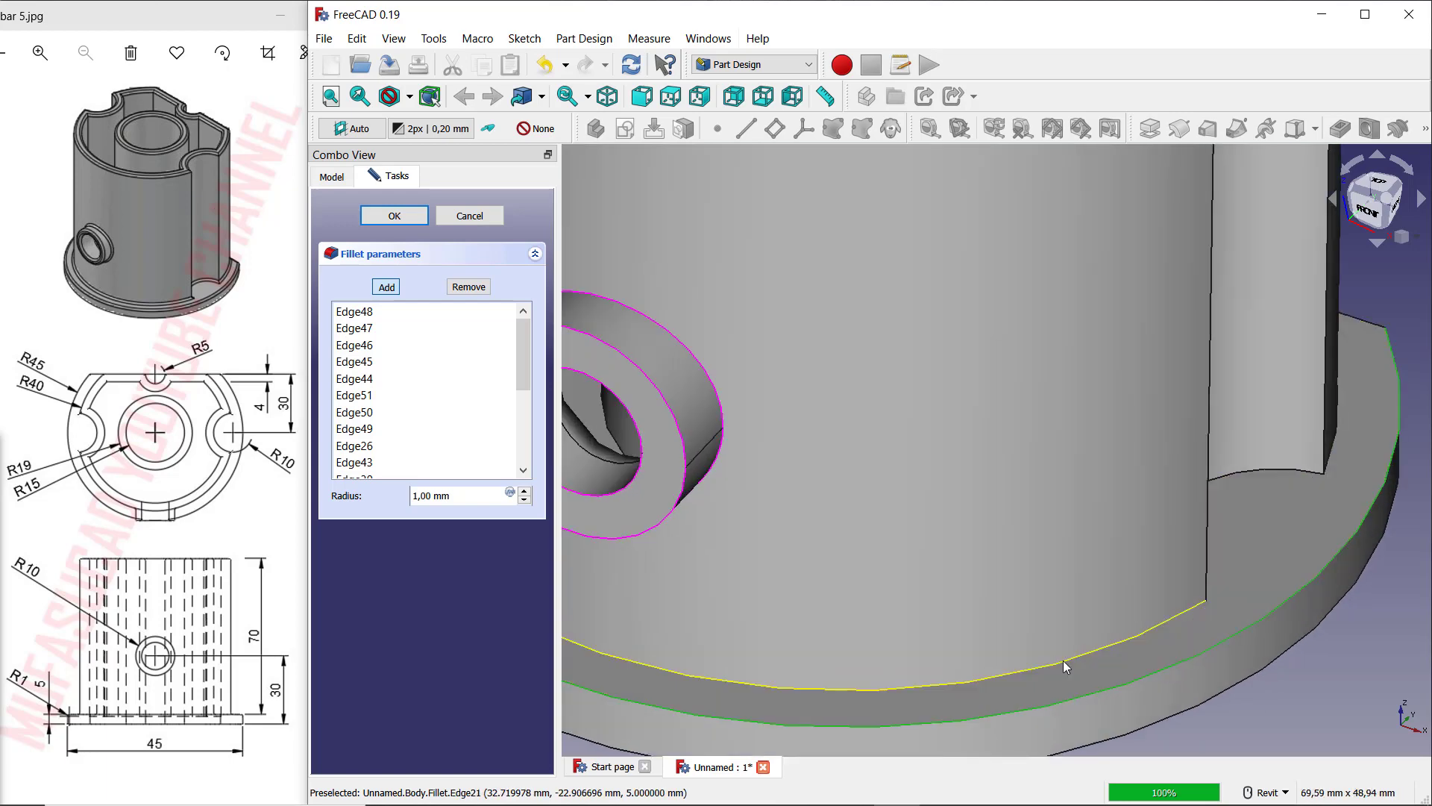
scroll(1076, 598, down, 2)
scroll(1070, 600, down, 1)
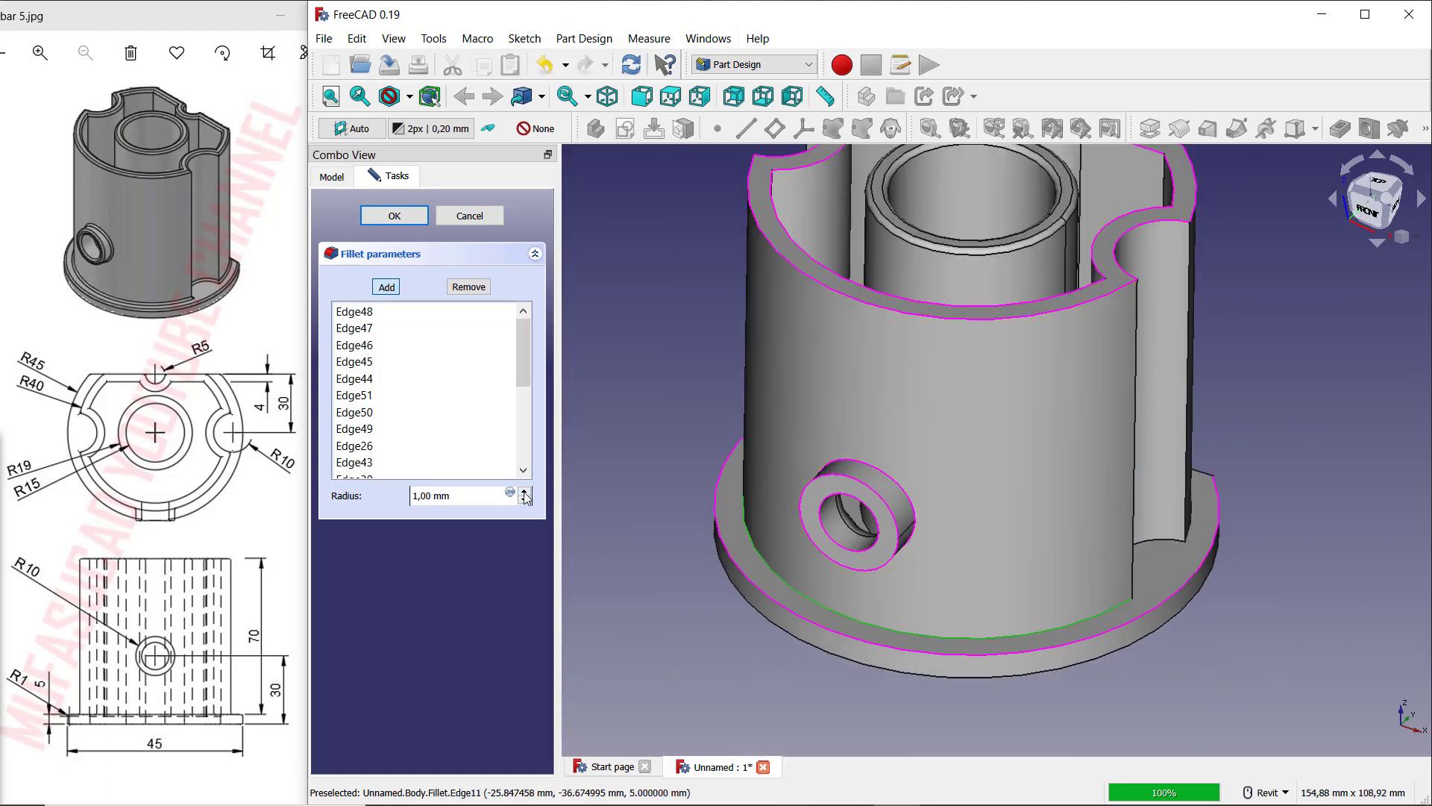
scroll(525, 505, up, 1)
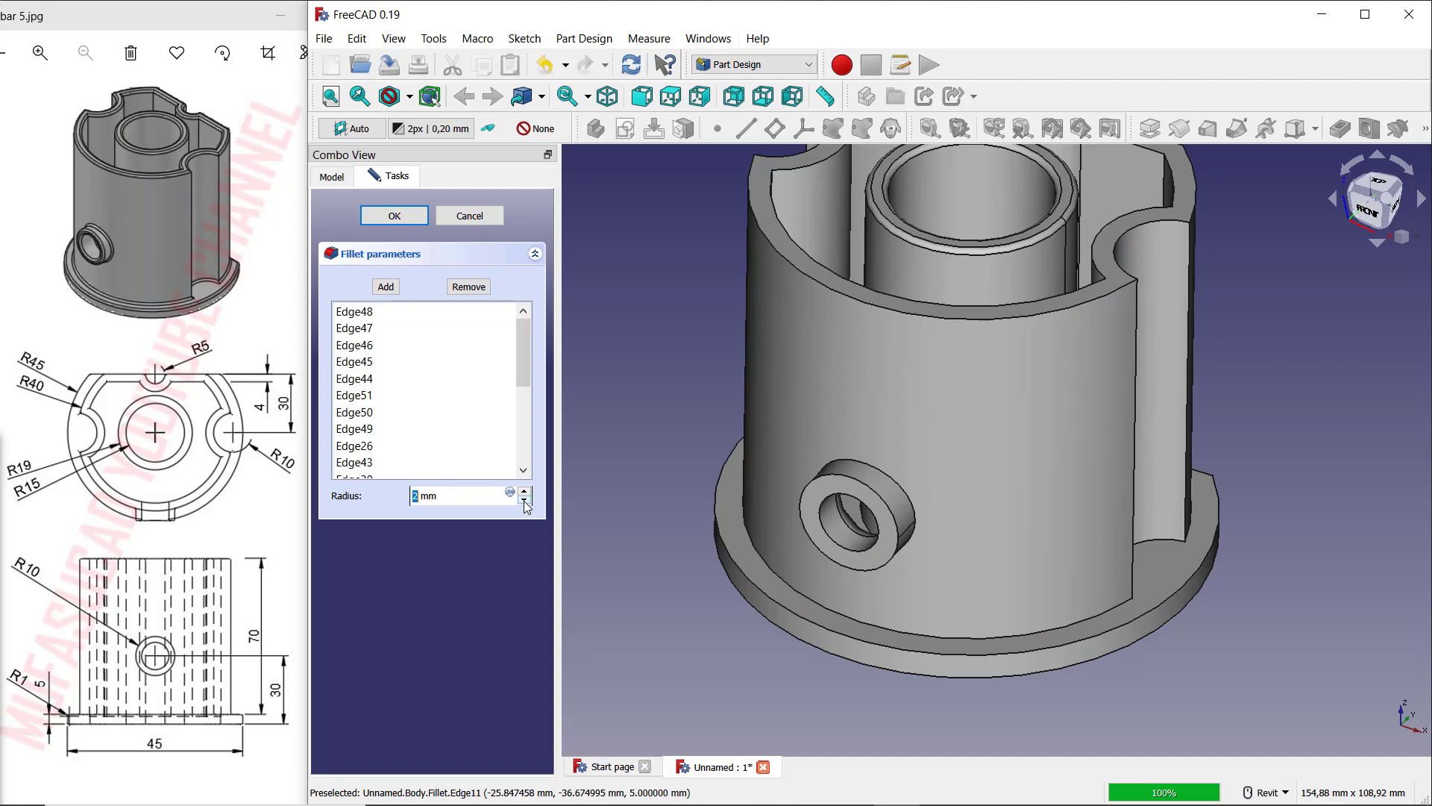
click(524, 499)
click(408, 222)
scroll(1058, 478, down, 2)
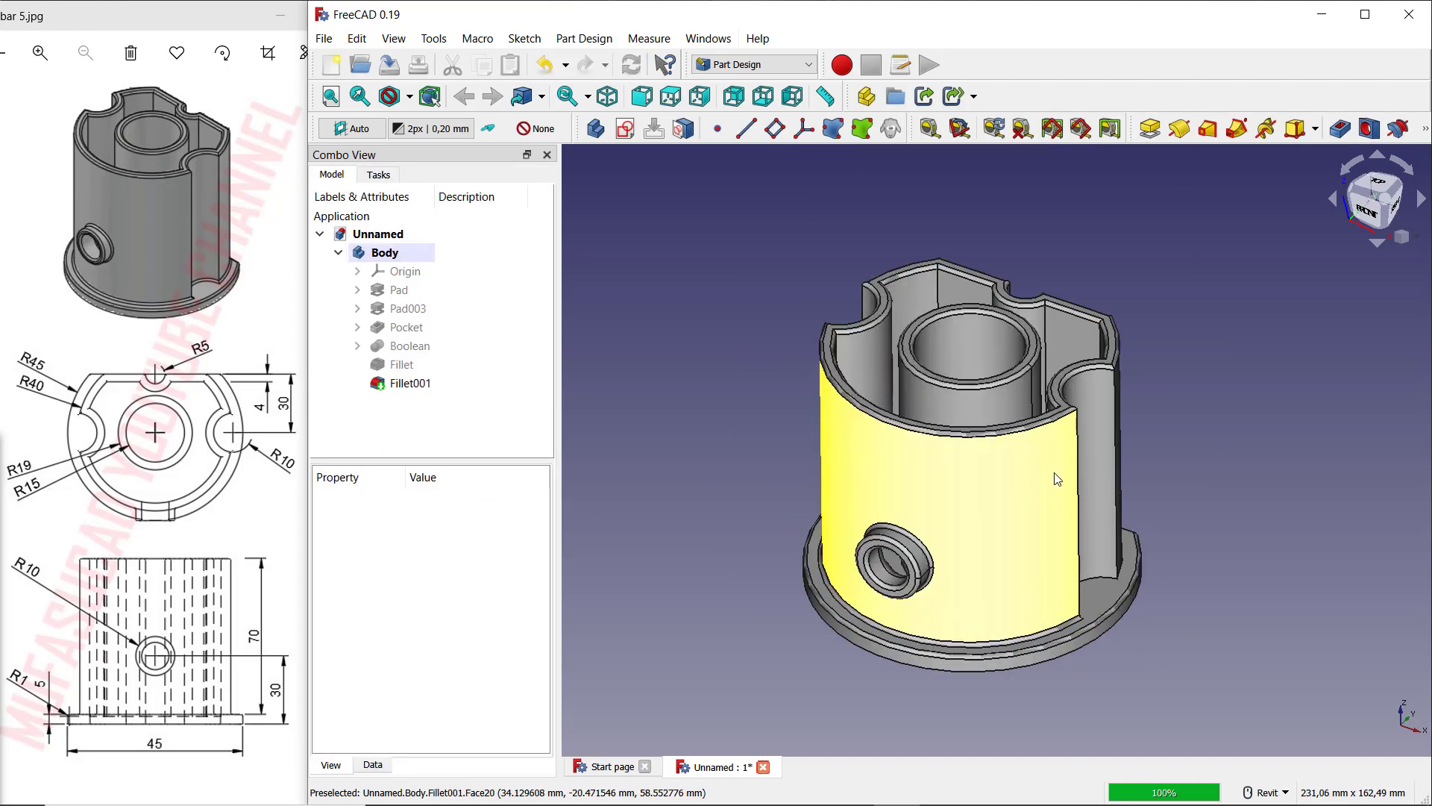
scroll(1135, 468, down, 1)
middle_drag(1188, 419, 1166, 416)
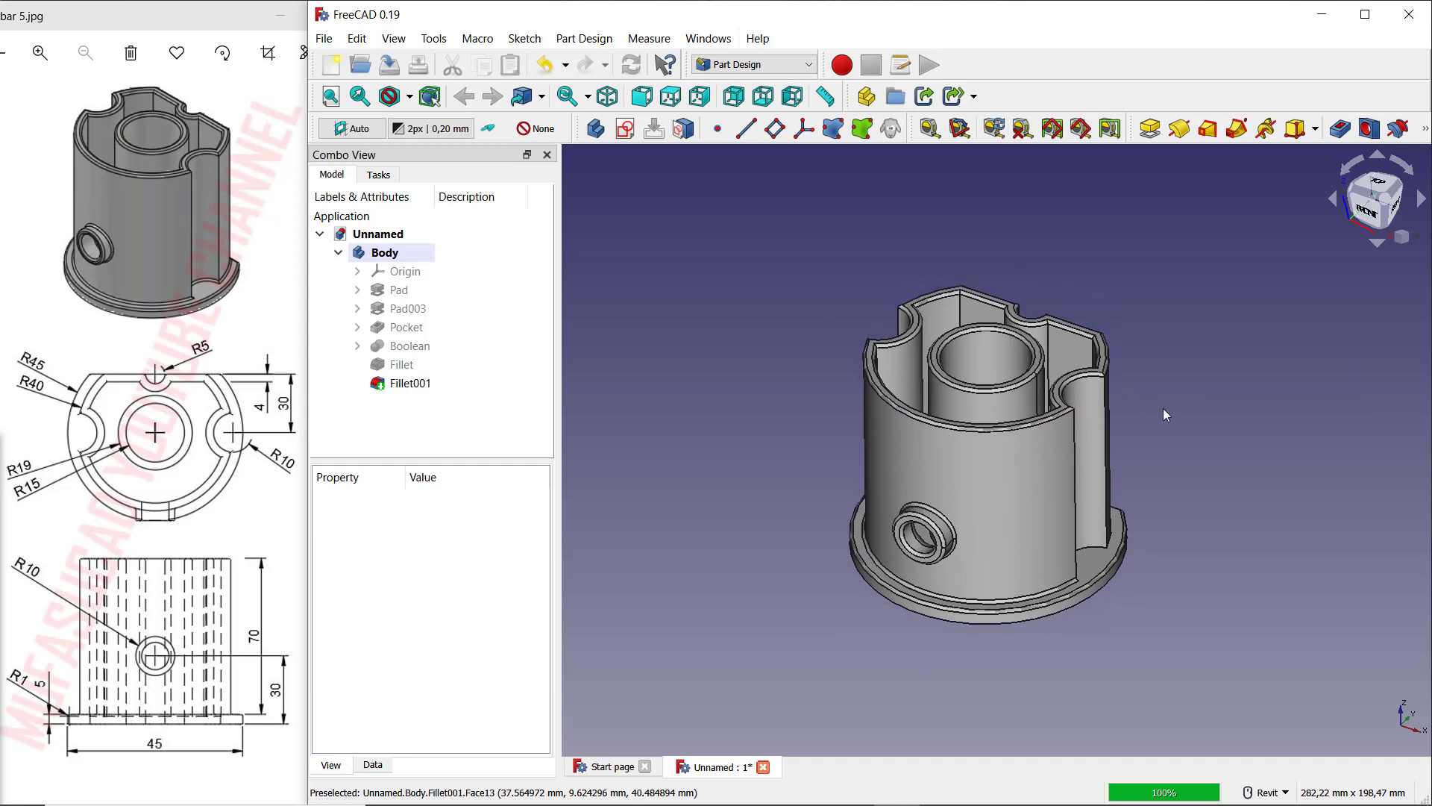